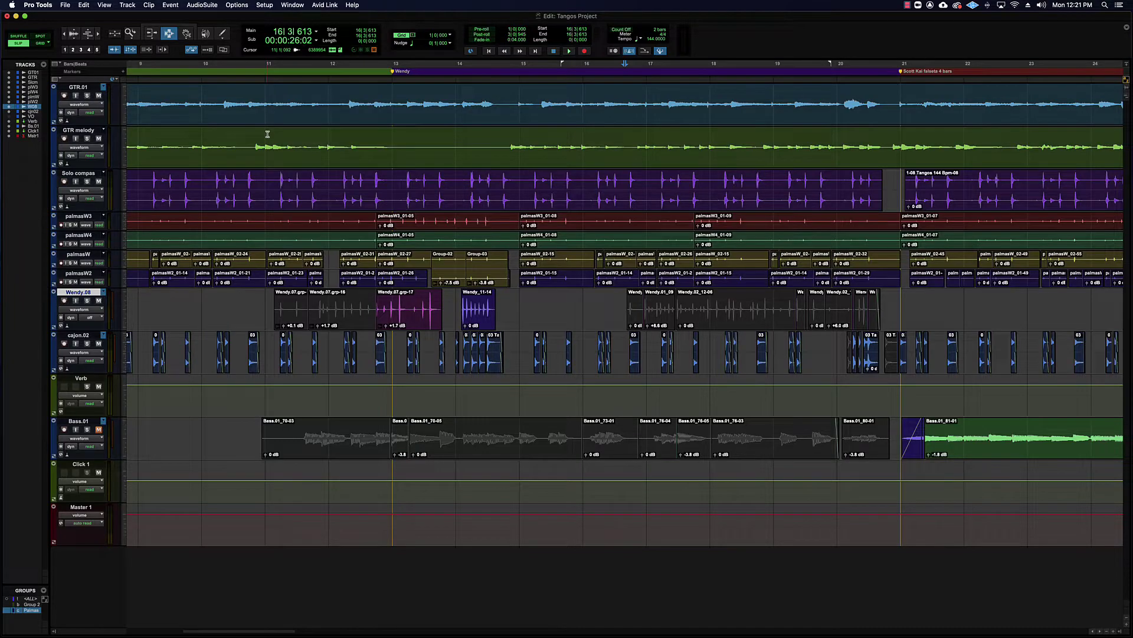
Set the edit window scrolling option to No Scrolling.
{"action": "key", "text": "super+bracketleft"}
{"action": "key", "text": "super+bracketleft"}
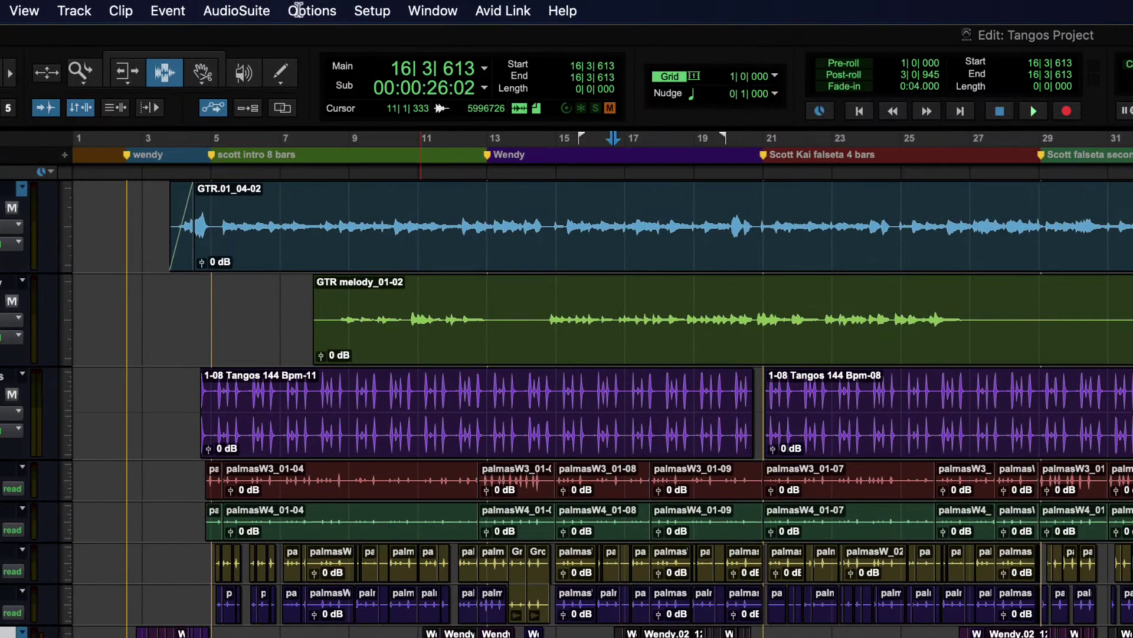
{"action": "left_click", "coordinate": [235, 5]}
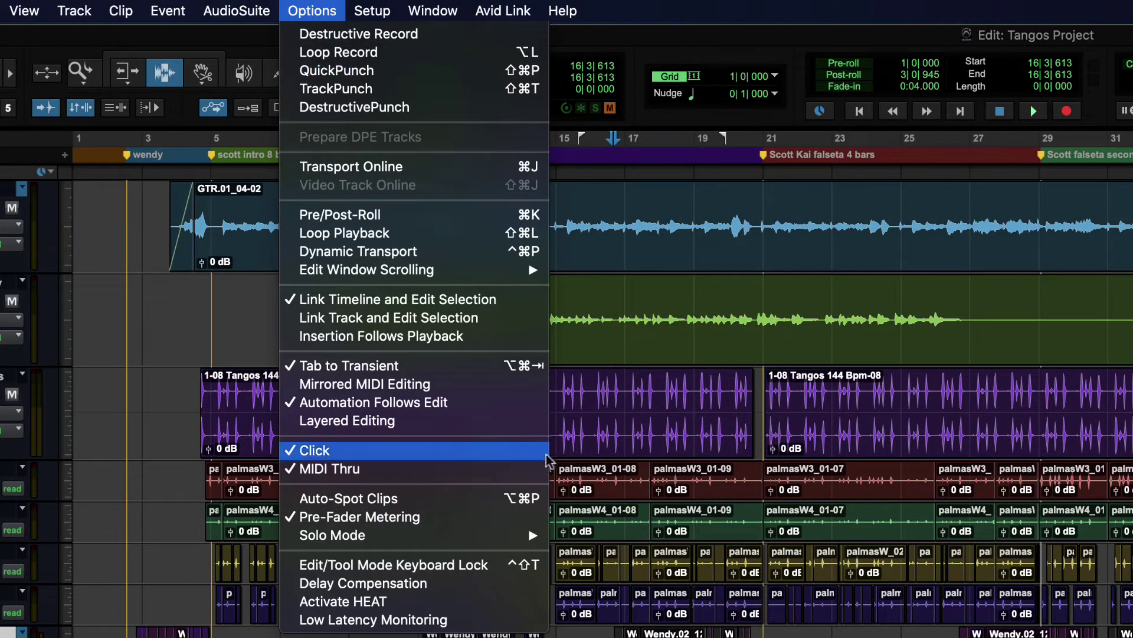
{"action": "mouse_move", "coordinate": [409, 274]}
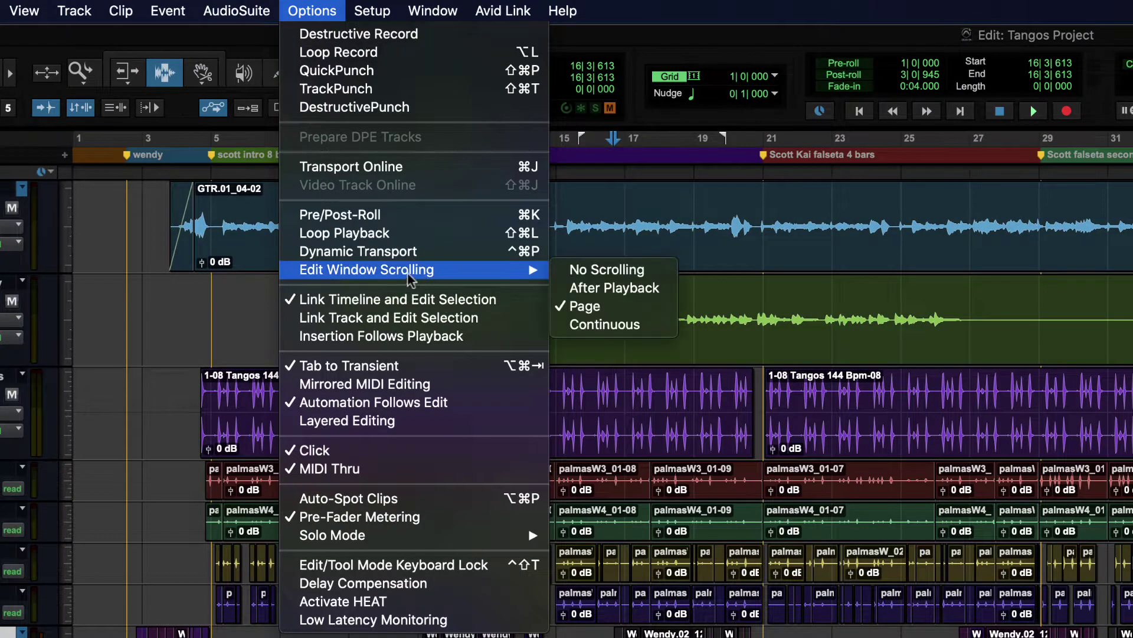
{"action": "left_click", "coordinate": [630, 272]}
Place the edit cursor in bar 5, beat 3 and play the zoomed-in session past the visible range into bar 11 before stopping.
{"action": "left_click", "coordinate": [501, 233]}
{"action": "key", "text": "super+bracketright"}
{"action": "key", "text": "super+bracketright"}
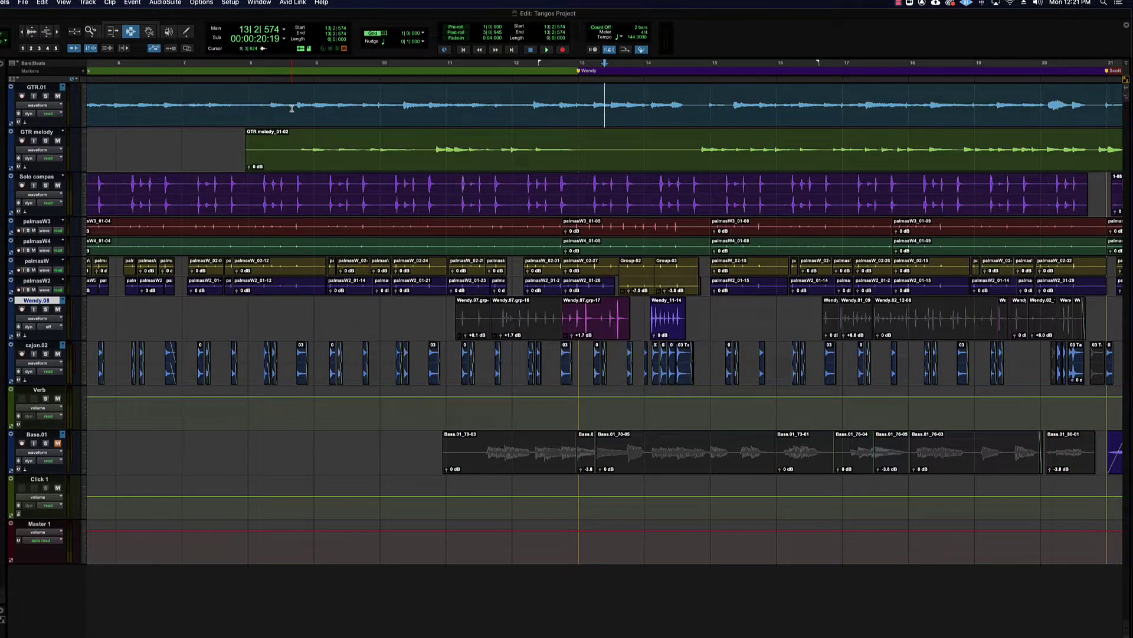
{"action": "scroll", "coordinate": [292, 108], "scroll_direction": "left", "scroll_amount": 5}
{"action": "left_click_drag", "start_coordinate": [259, 105], "coordinate": [721, 405]}
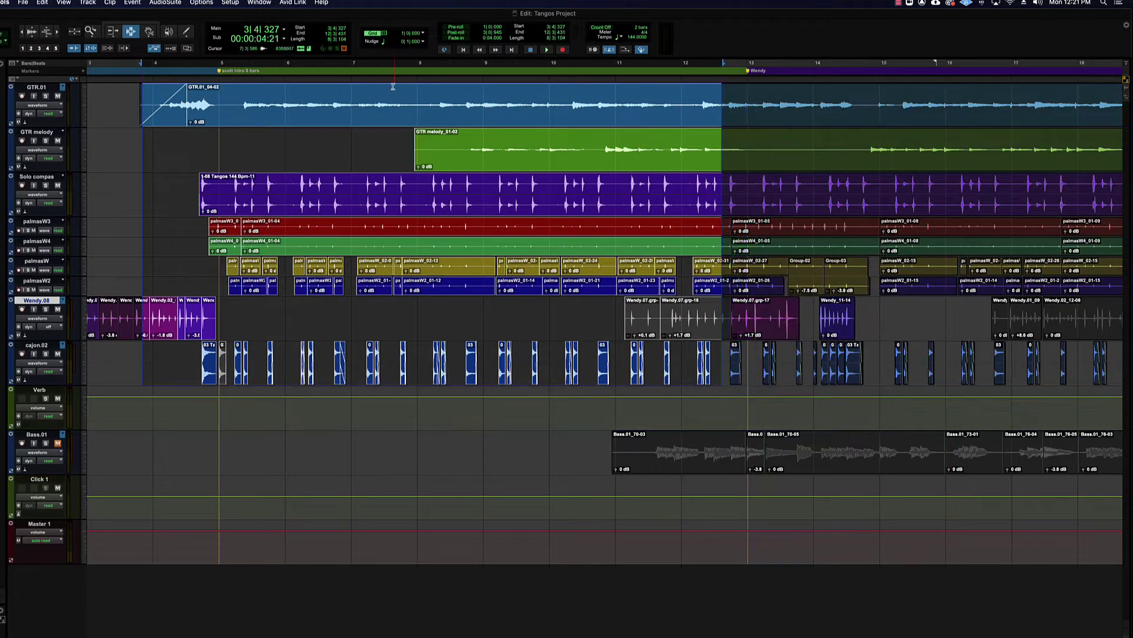
{"action": "left_click", "coordinate": [376, 94]}
{"action": "scroll", "coordinate": [377, 97], "scroll_direction": "left", "scroll_amount": 2}
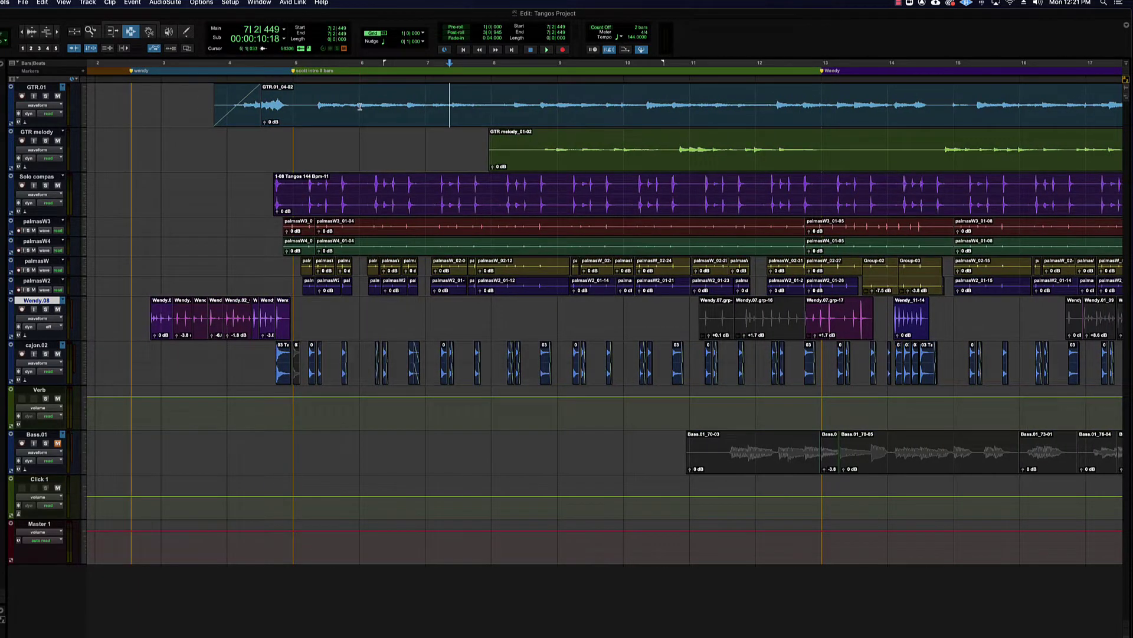
{"action": "scroll", "coordinate": [360, 107], "scroll_direction": "left", "scroll_amount": 3}
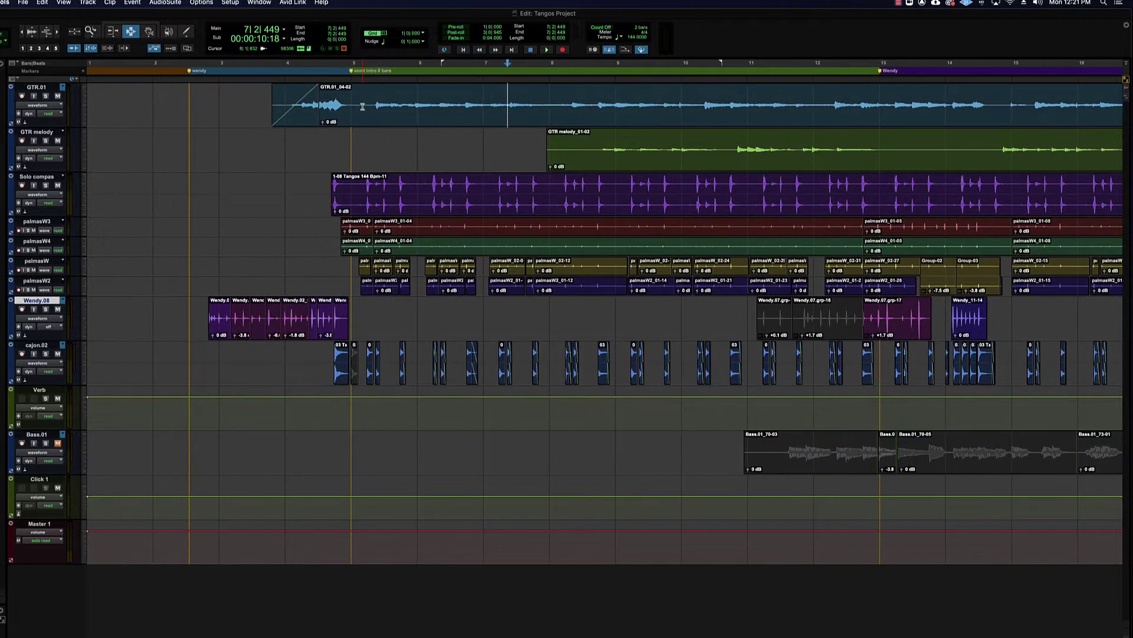
{"action": "scroll", "coordinate": [362, 106], "scroll_direction": "up", "scroll_amount": 2}
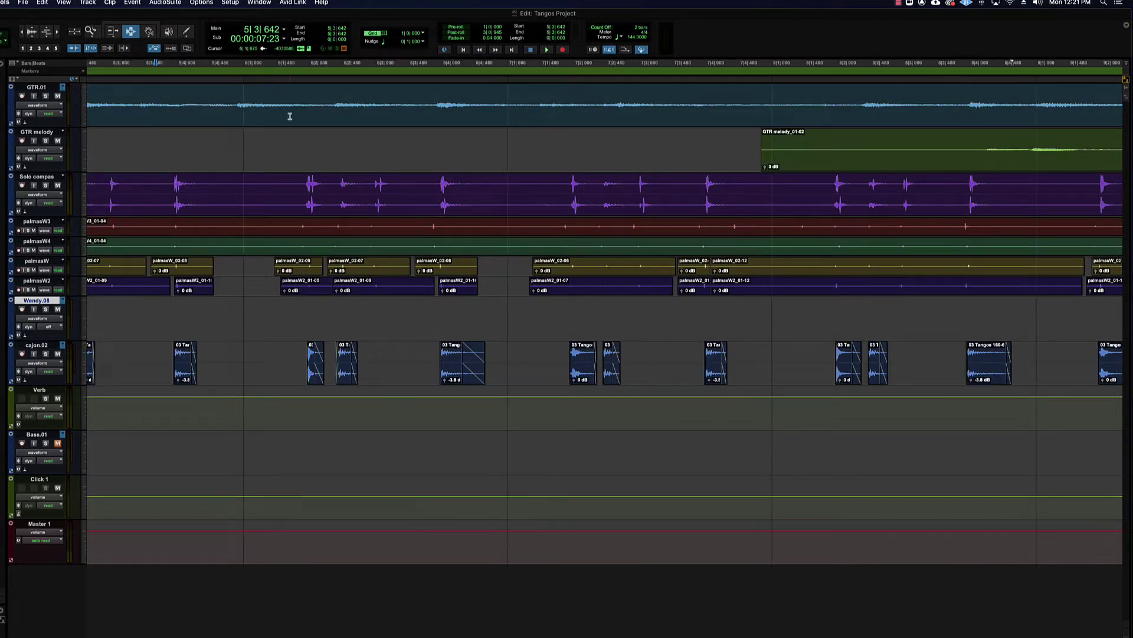
{"action": "key", "text": "space"}
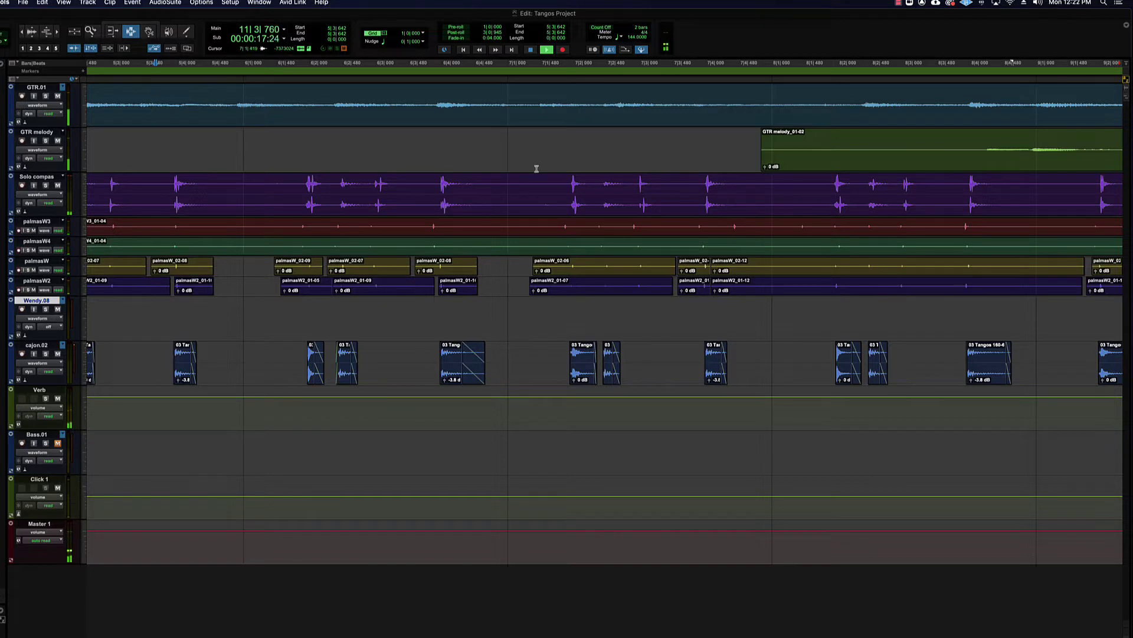
{"action": "key", "text": "space"}
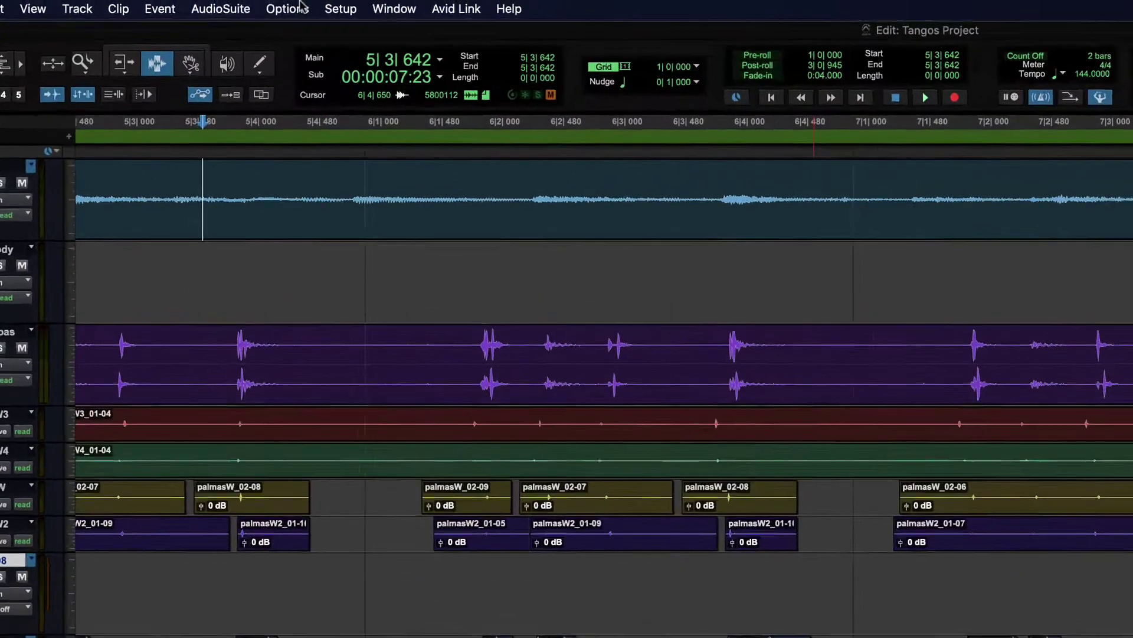
Change the edit window scrolling option to After Playback.
{"action": "left_click", "coordinate": [210, 3]}
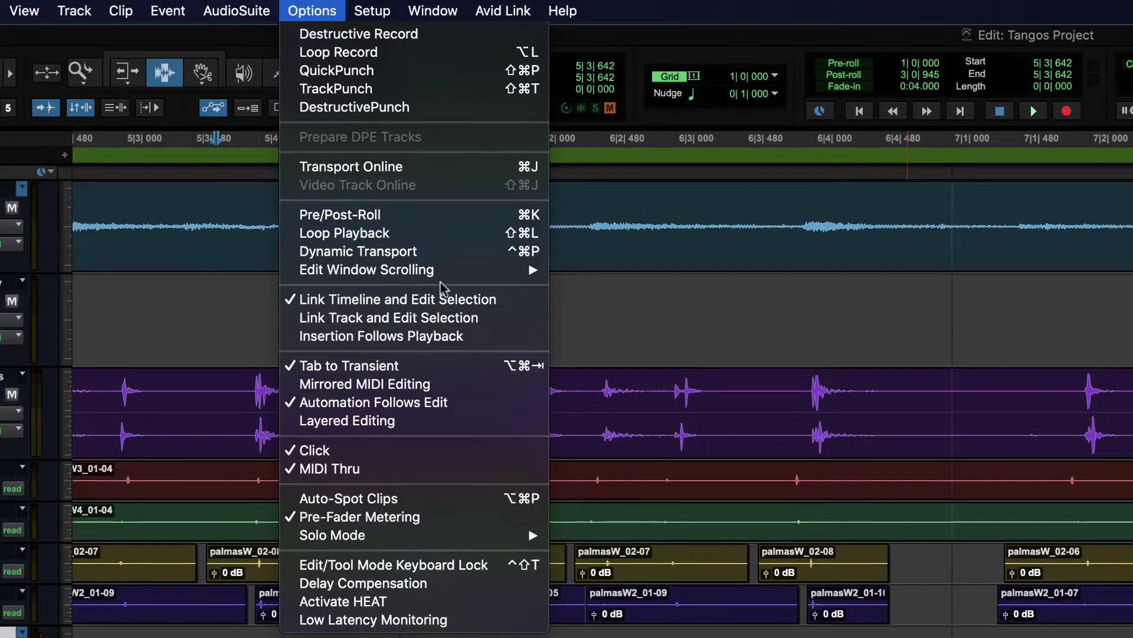
{"action": "mouse_move", "coordinate": [412, 271]}
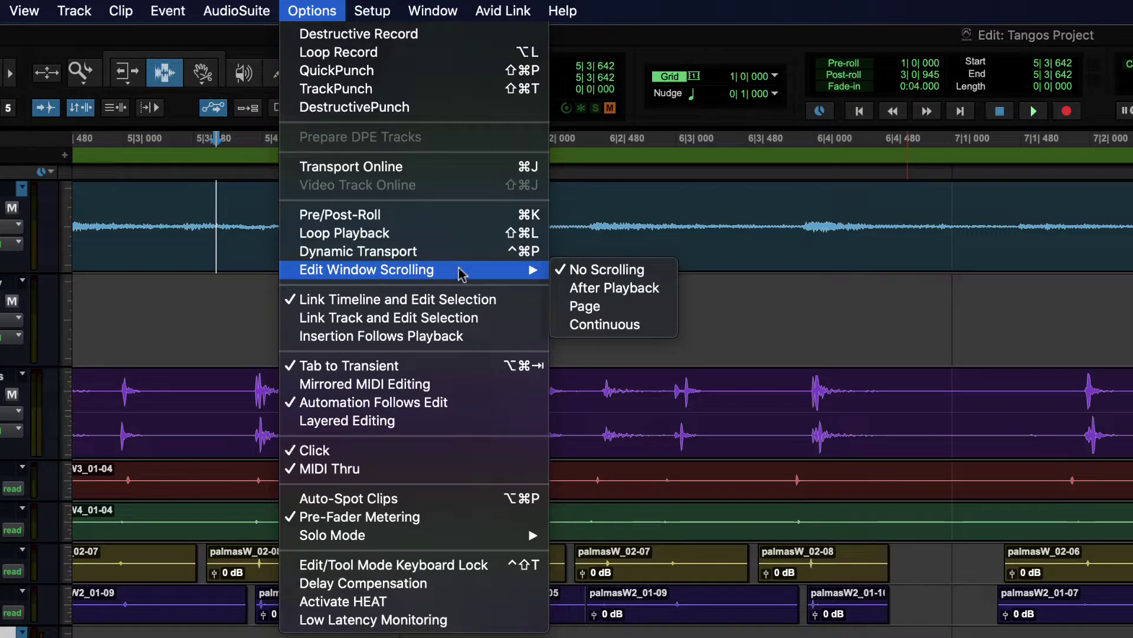
{"action": "left_click", "coordinate": [614, 288]}
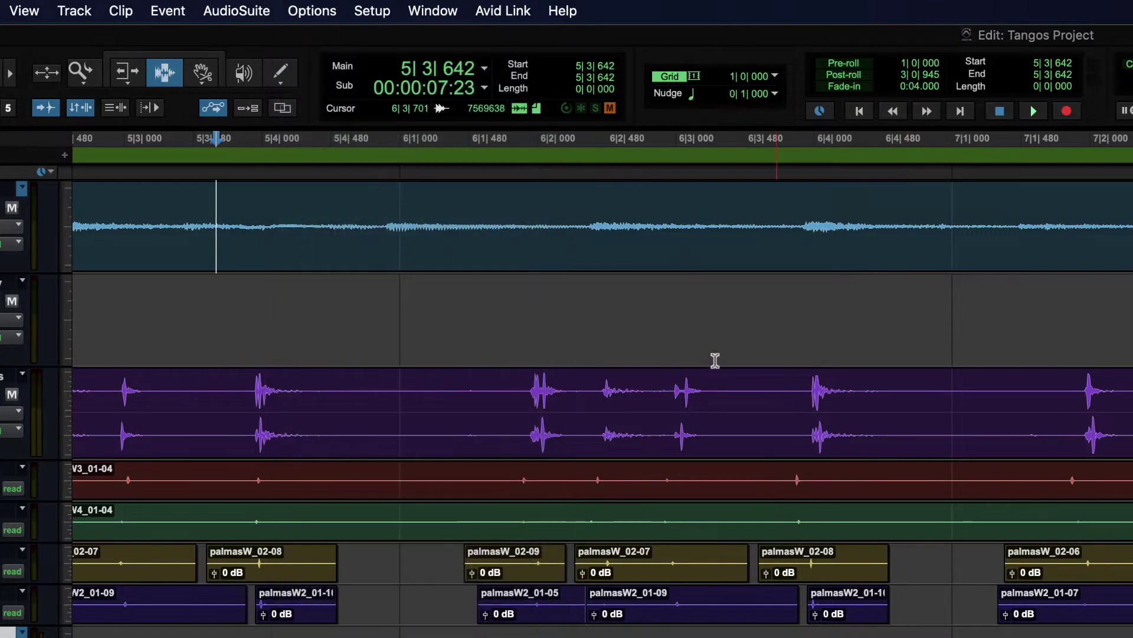
Play the session from bar 5, beat 3 with After Playback scrolling and stop once it passes bar 12.
{"action": "left_click", "coordinate": [201, 231]}
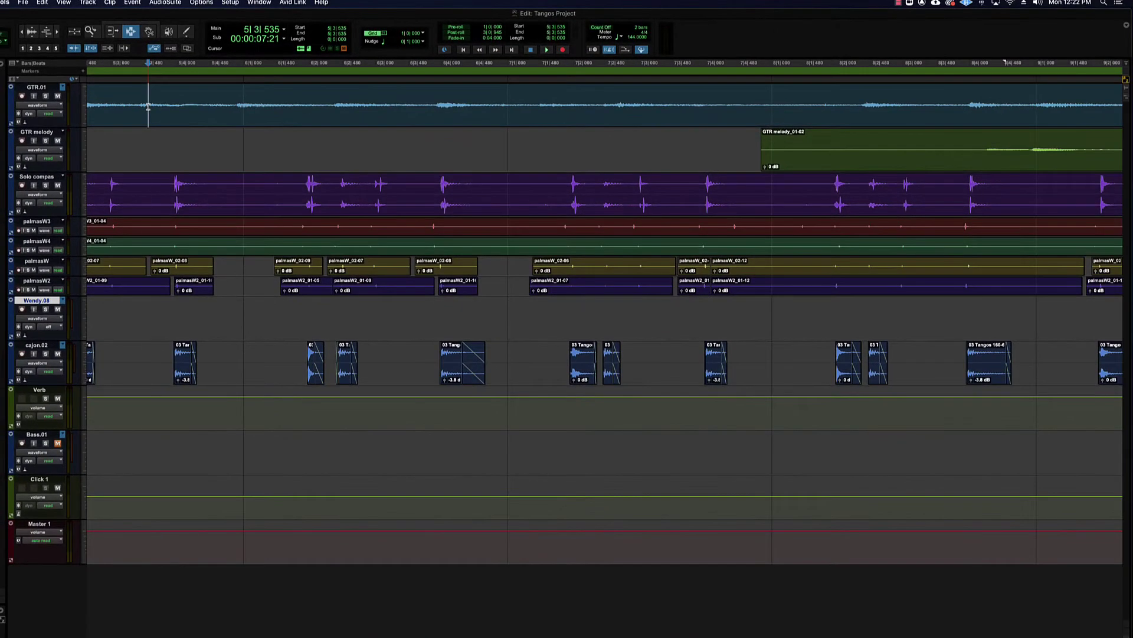
{"action": "key", "text": "space"}
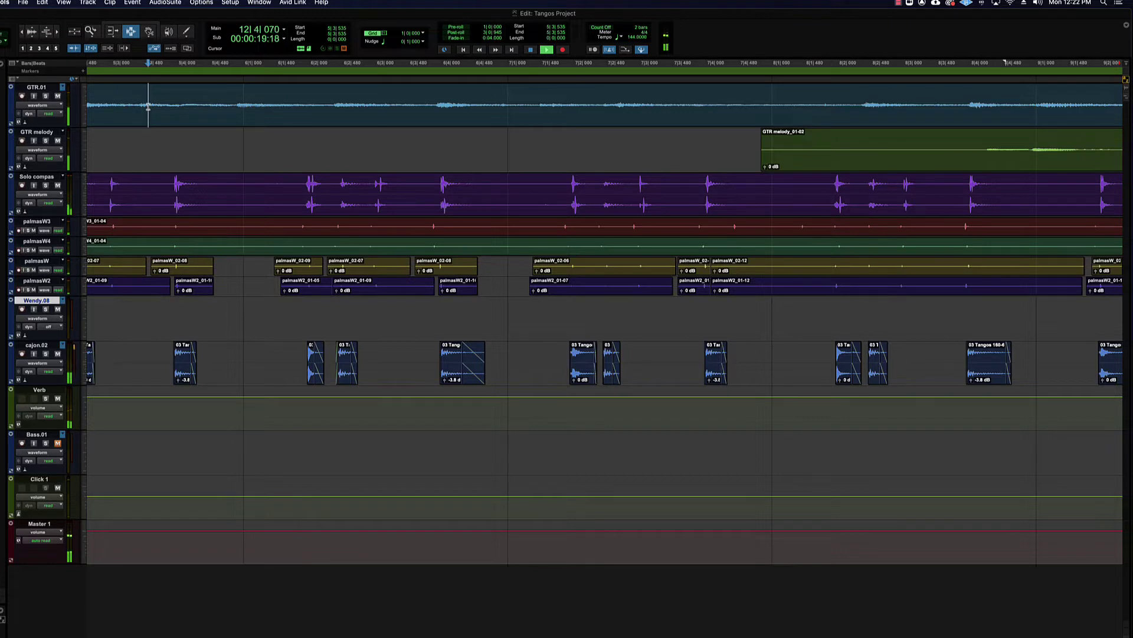
{"action": "key", "text": "space"}
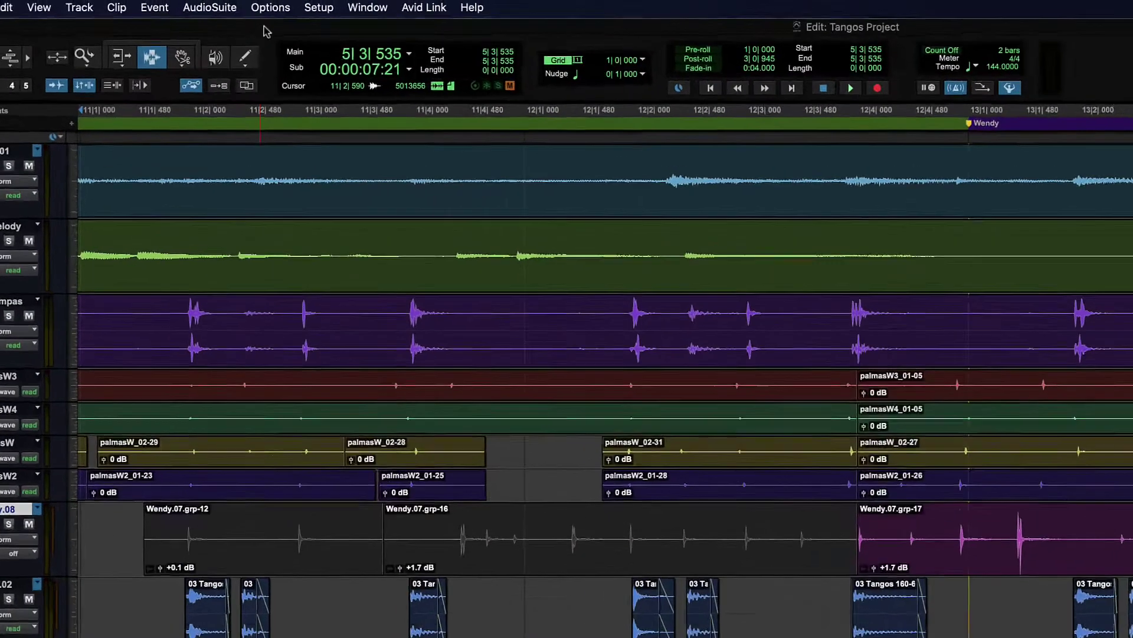
Change the edit window scrolling option to Page.
{"action": "left_click", "coordinate": [202, 2]}
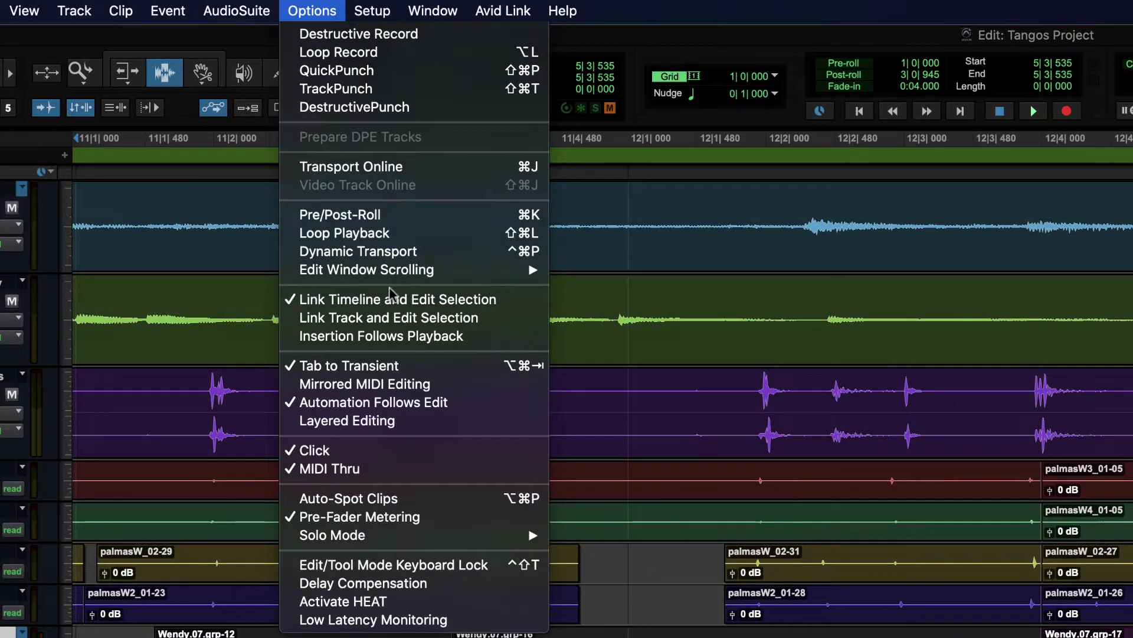
{"action": "mouse_move", "coordinate": [398, 270]}
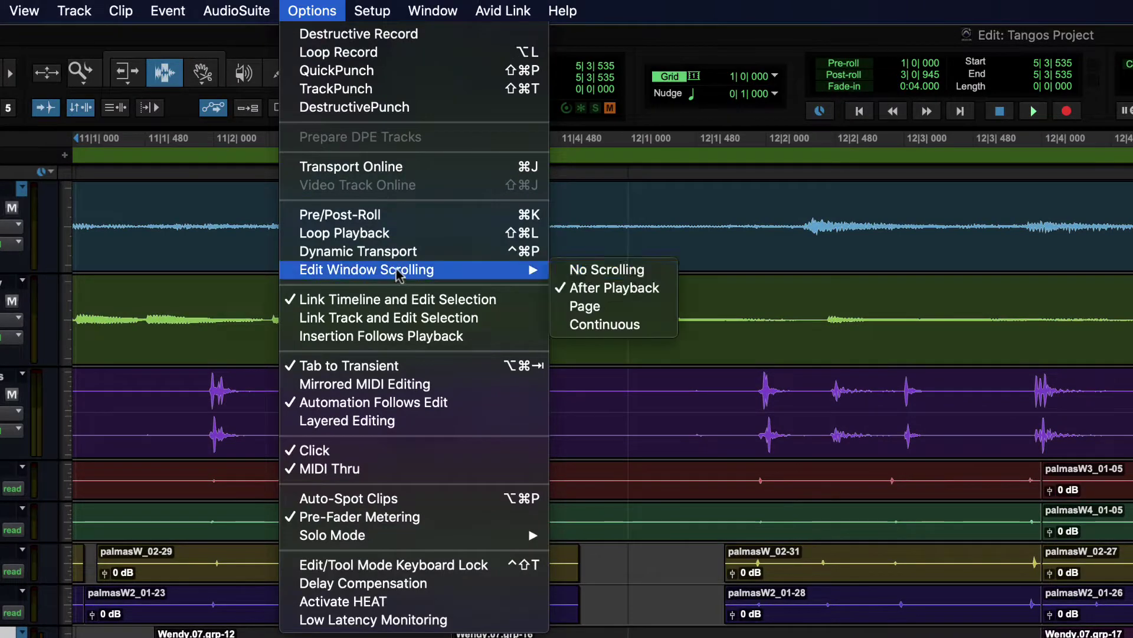
{"action": "left_click", "coordinate": [617, 288]}
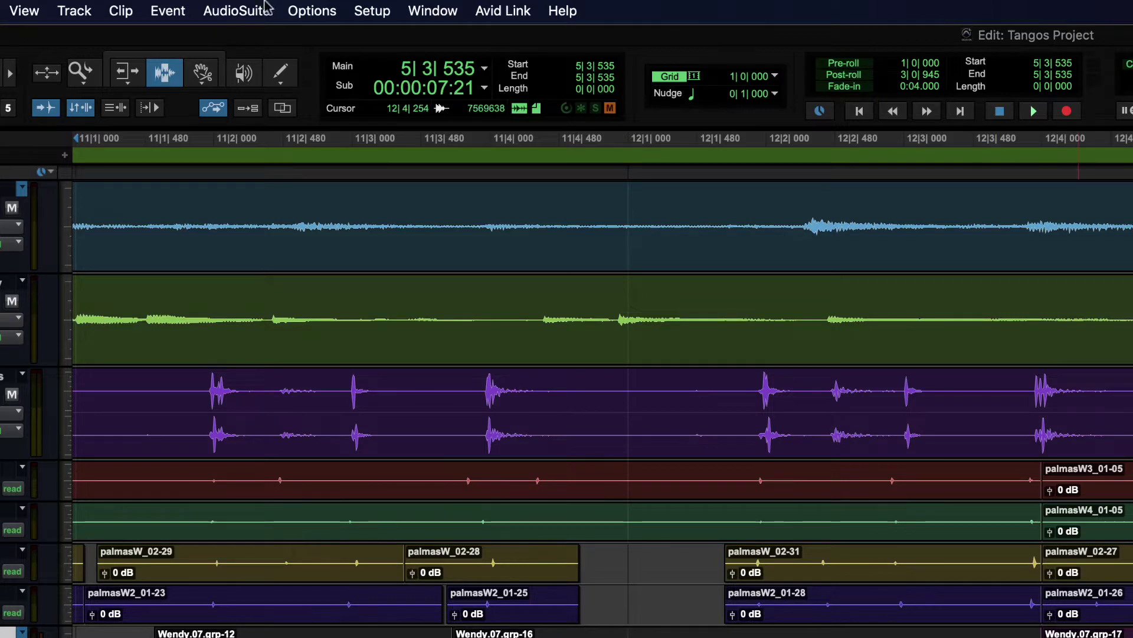
{"action": "left_click", "coordinate": [313, 11]}
{"action": "mouse_move", "coordinate": [416, 270]}
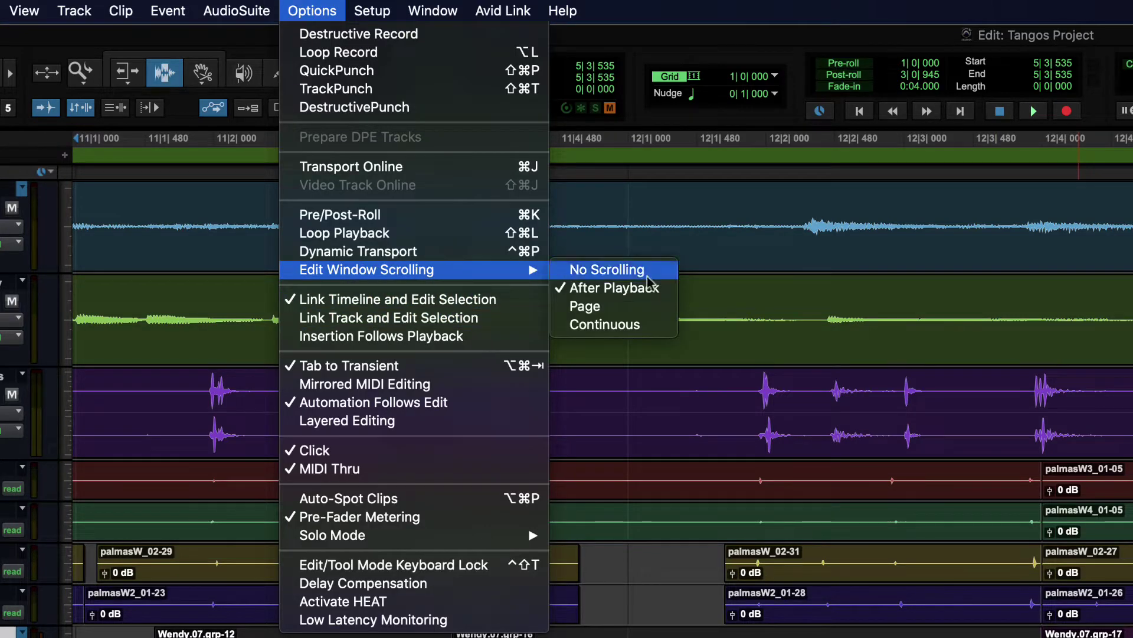
{"action": "left_click", "coordinate": [633, 307]}
Play the session from the start of bar 5 with Page scrolling and stop it in bar 13.
{"action": "left_click", "coordinate": [380, 368]}
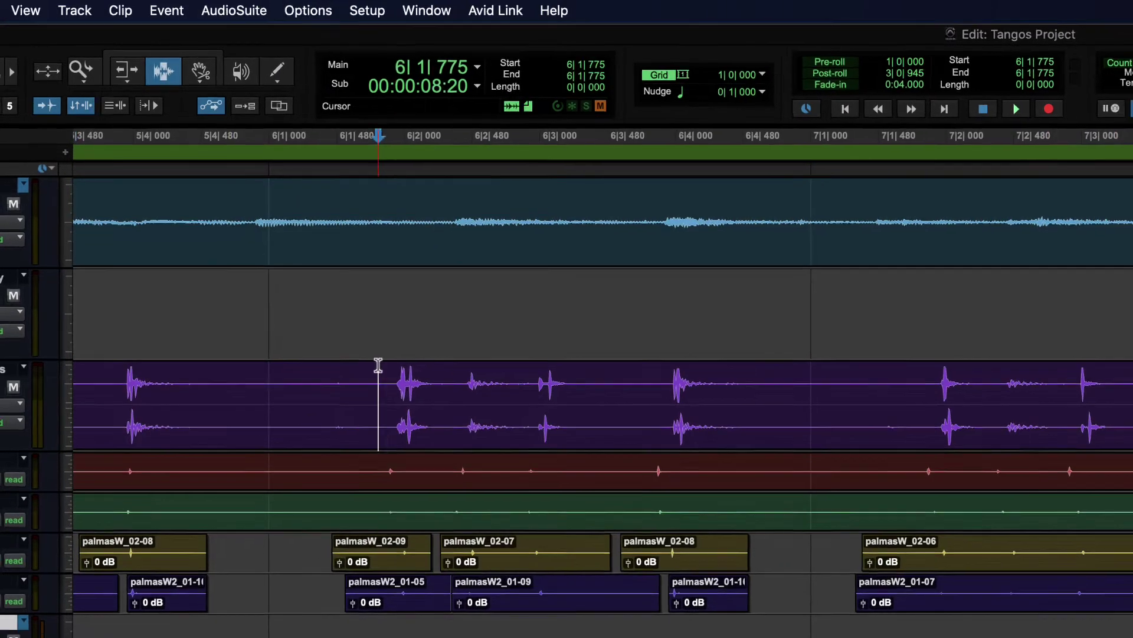
{"action": "key", "text": "super+bracketleft"}
{"action": "key", "text": "super+bracketleft"}
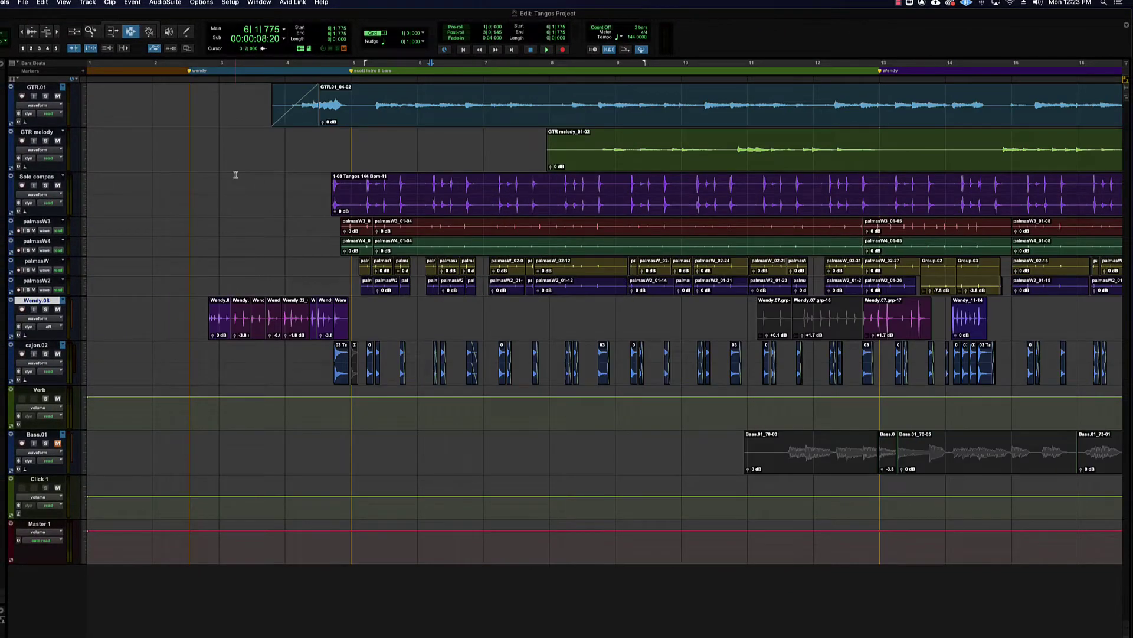
{"action": "key", "text": "super+bracketright"}
{"action": "key", "text": "super+bracketright"}
{"action": "left_click", "coordinate": [325, 149]}
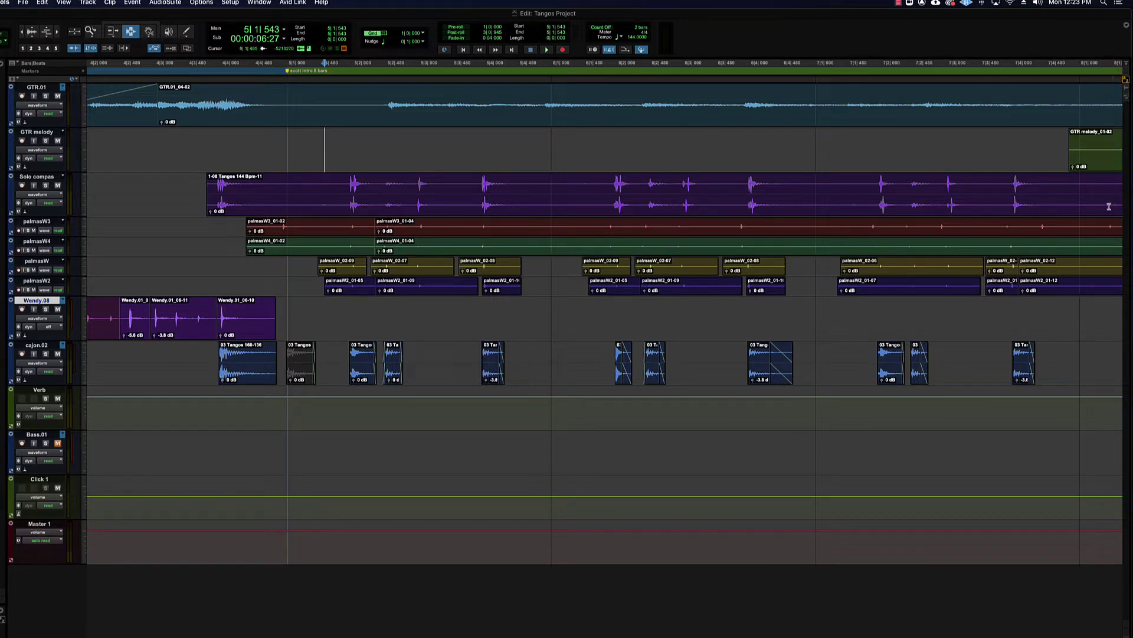
{"action": "key", "text": "space"}
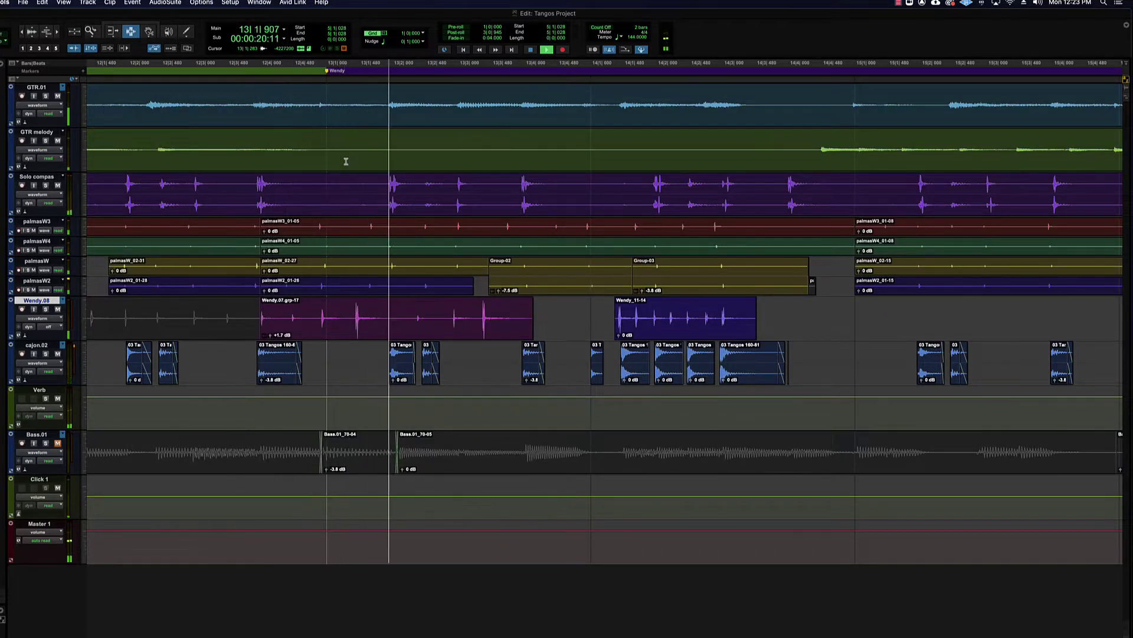
{"action": "key", "text": "space"}
Set the edit window scrolling option to Continuous.
{"action": "left_click", "coordinate": [165, 2]}
{"action": "mouse_move", "coordinate": [202, 3]}
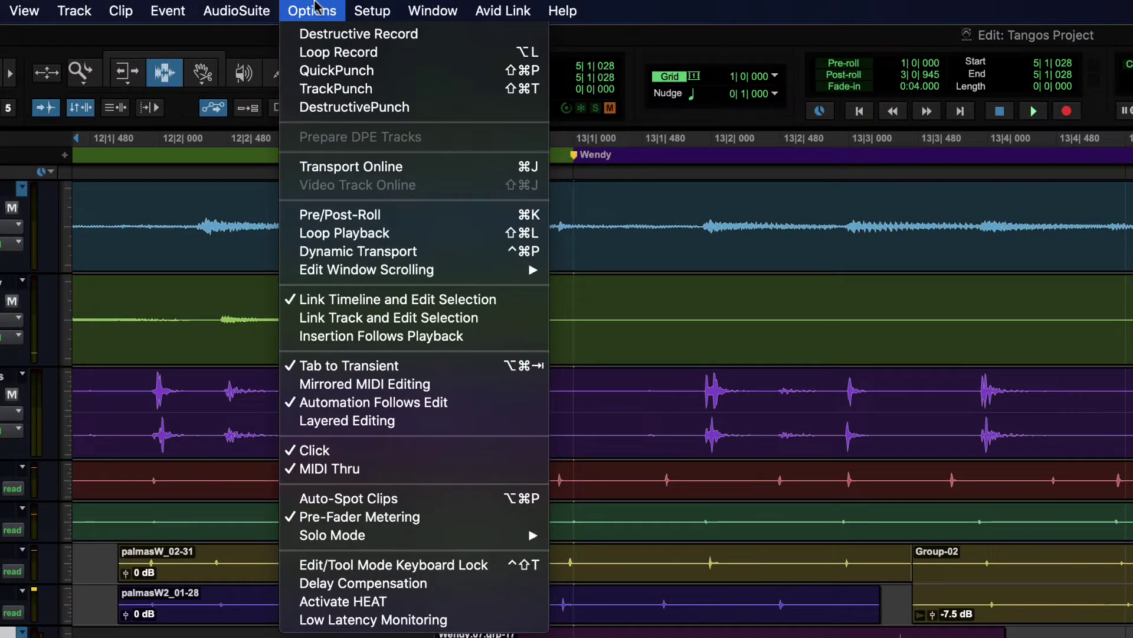
{"action": "mouse_move", "coordinate": [203, 130]}
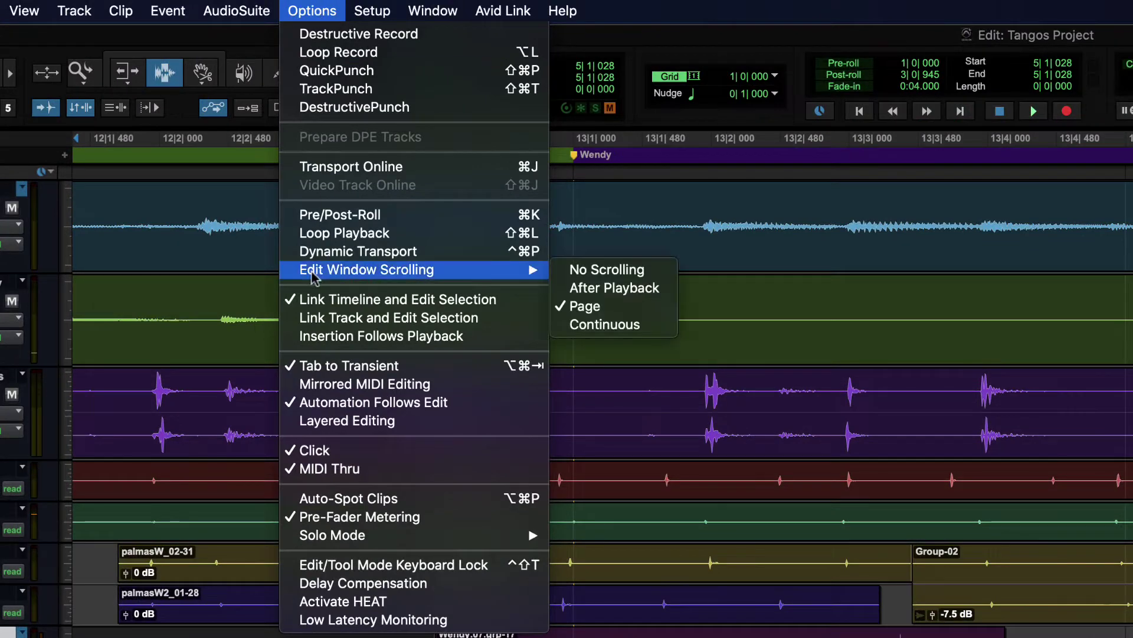
{"action": "left_click", "coordinate": [596, 324]}
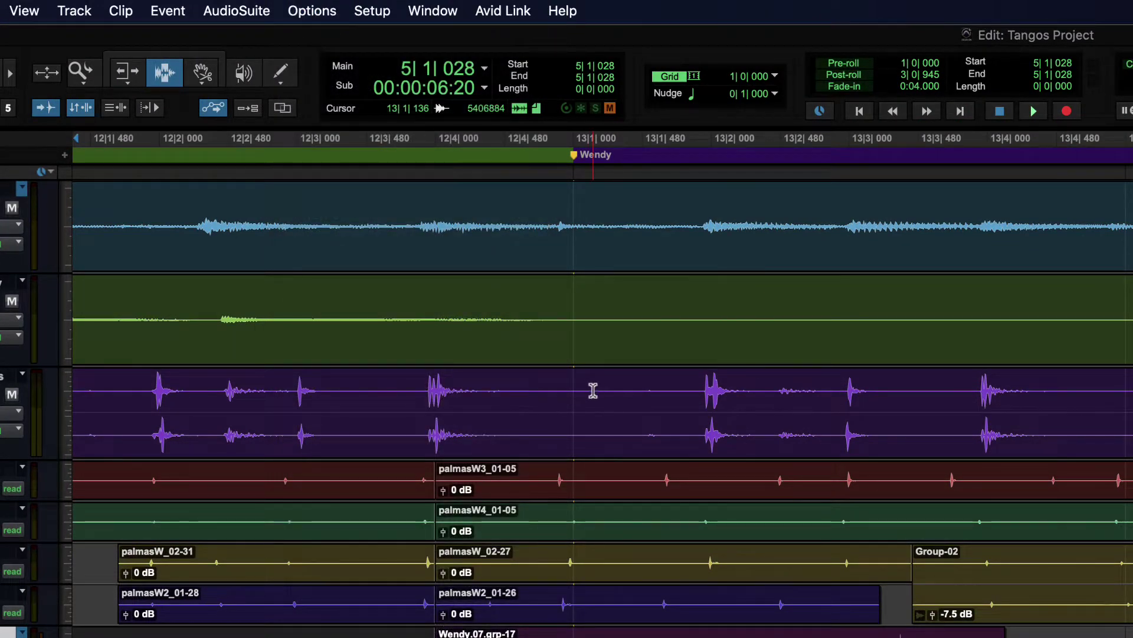
Play the session from bar 12, beat 2 with Continuous scrolling, widening the timeline view during playback, and stop past bar 17.
{"action": "key", "text": "space"}
{"action": "key", "text": "space"}
{"action": "left_click", "coordinate": [208, 355]}
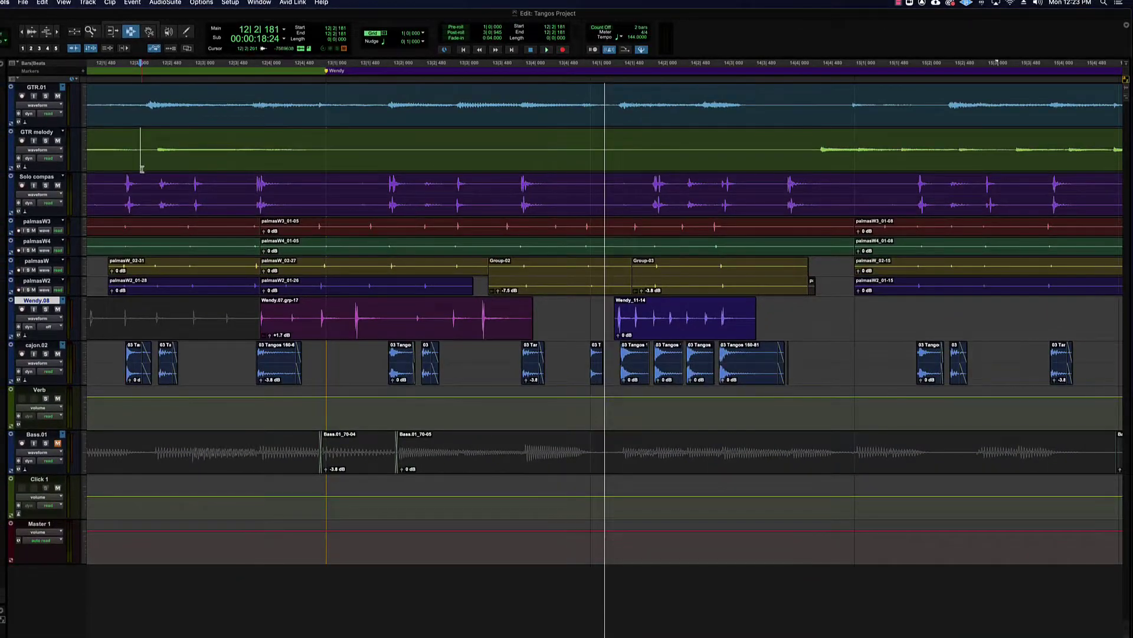
{"action": "key", "text": "space"}
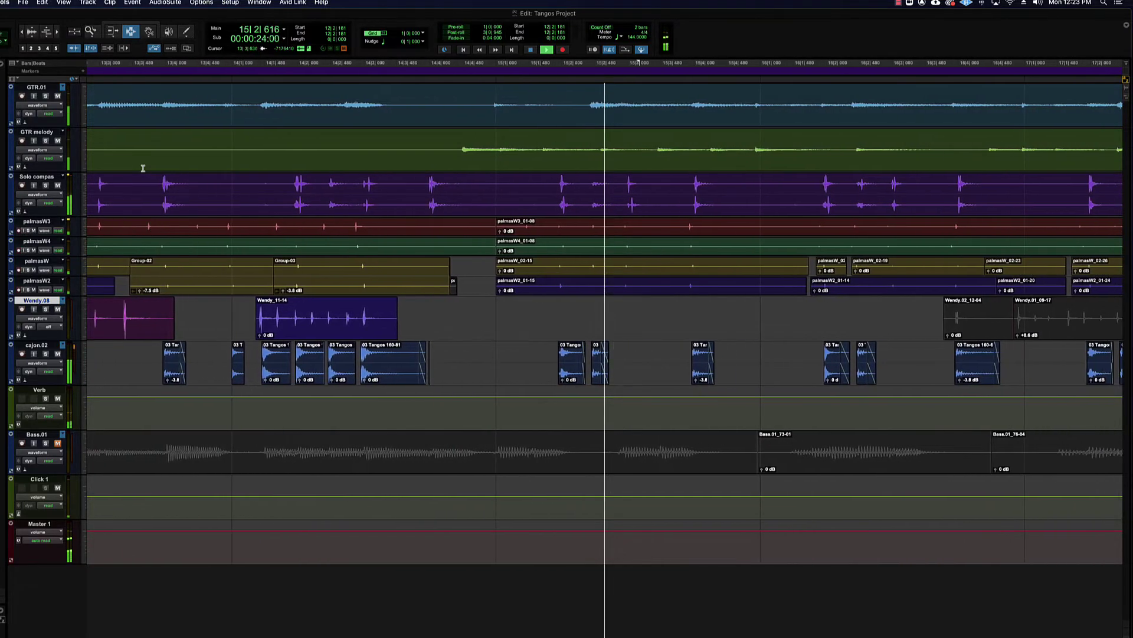
{"action": "key", "text": "super+bracketleft"}
{"action": "key", "text": "super+bracketleft"}
{"action": "key", "text": "super+bracketleft"}
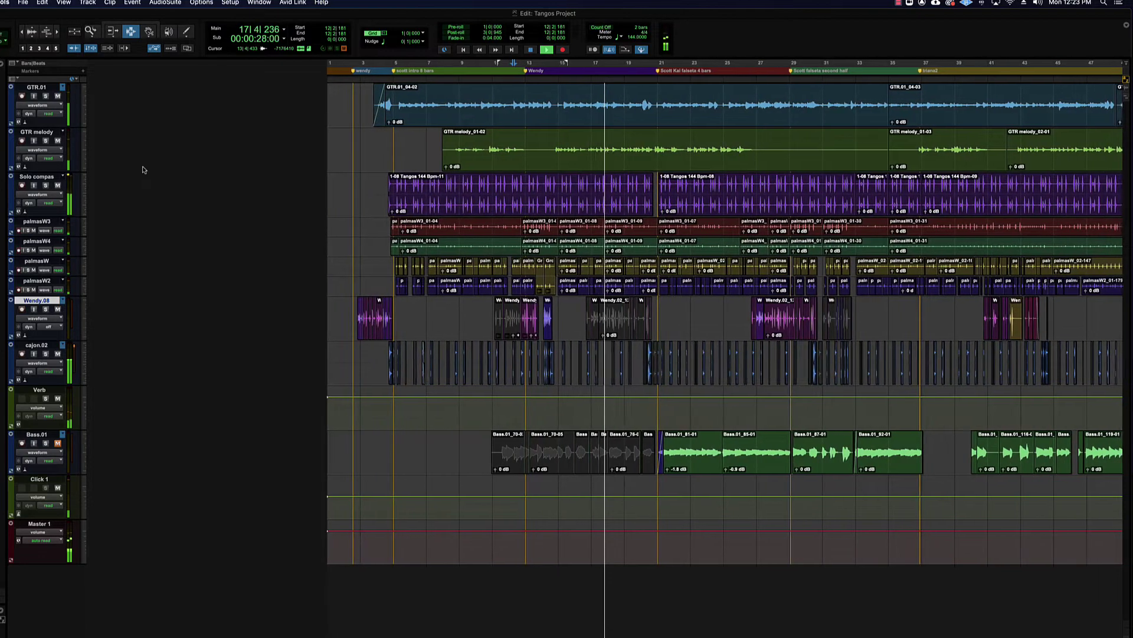
{"action": "key", "text": "space"}
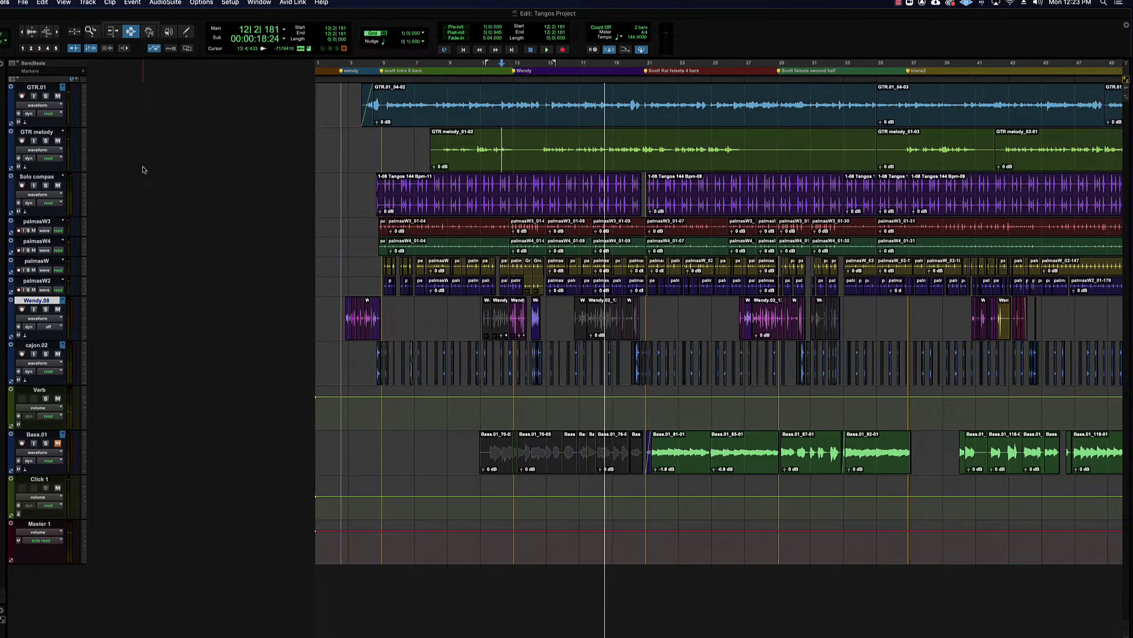
Play the session from the start of bar 12 with the whole arrangement in view, and stop playback past bar 15.
{"action": "key", "text": "super+bracketleft"}
{"action": "key", "text": "super+bracketleft"}
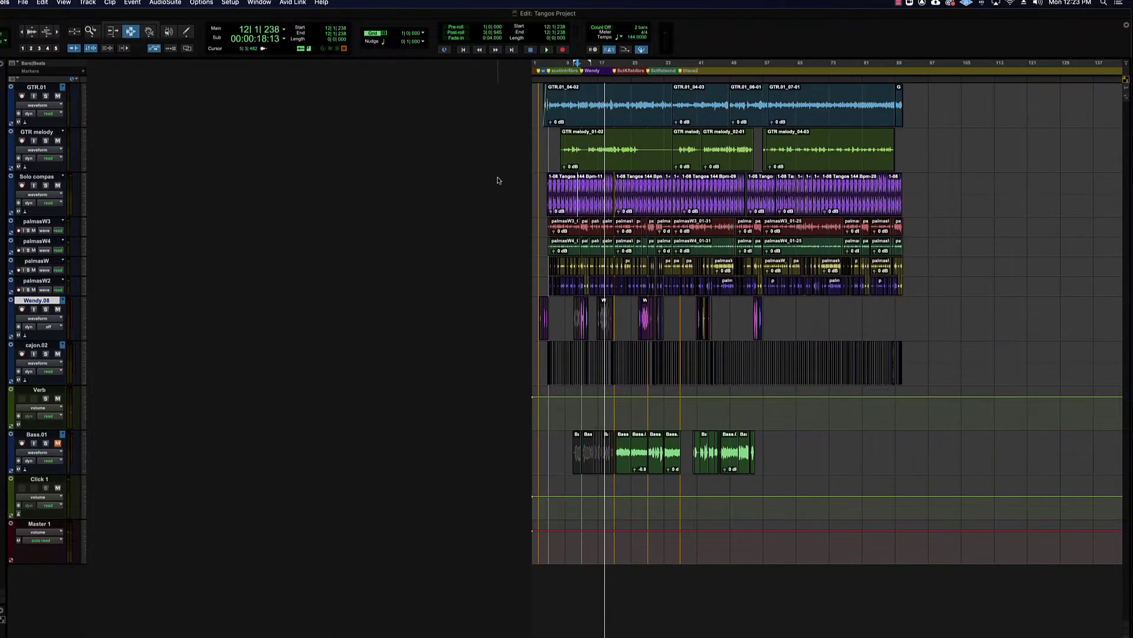
{"action": "key", "text": "space"}
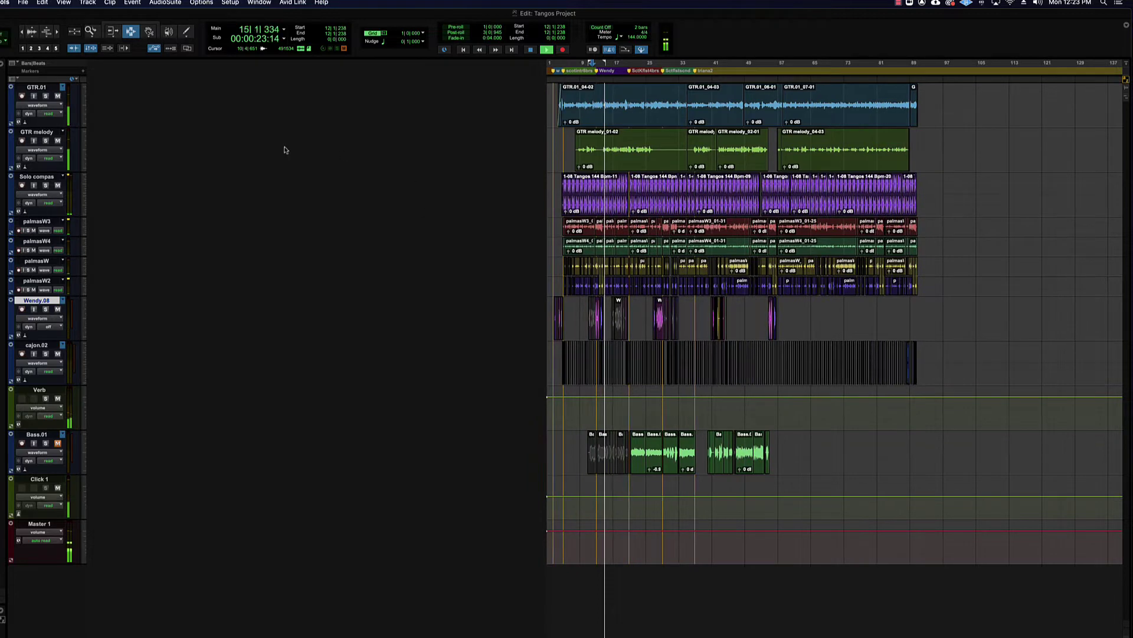
{"action": "key", "text": "space"}
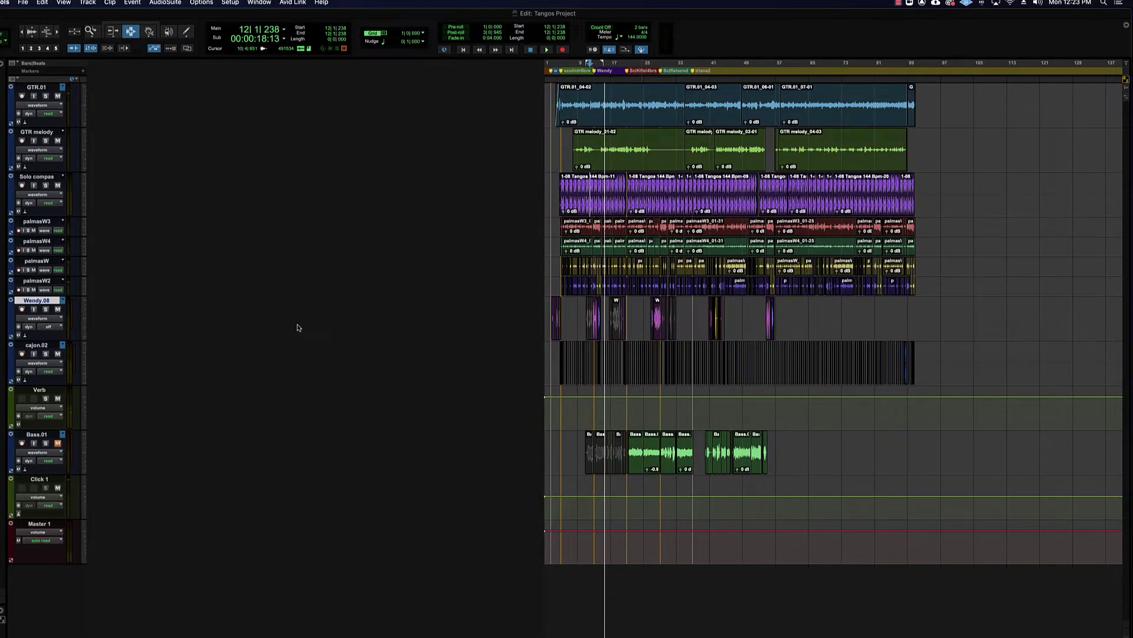
{"action": "key", "text": "super+bracketright"}
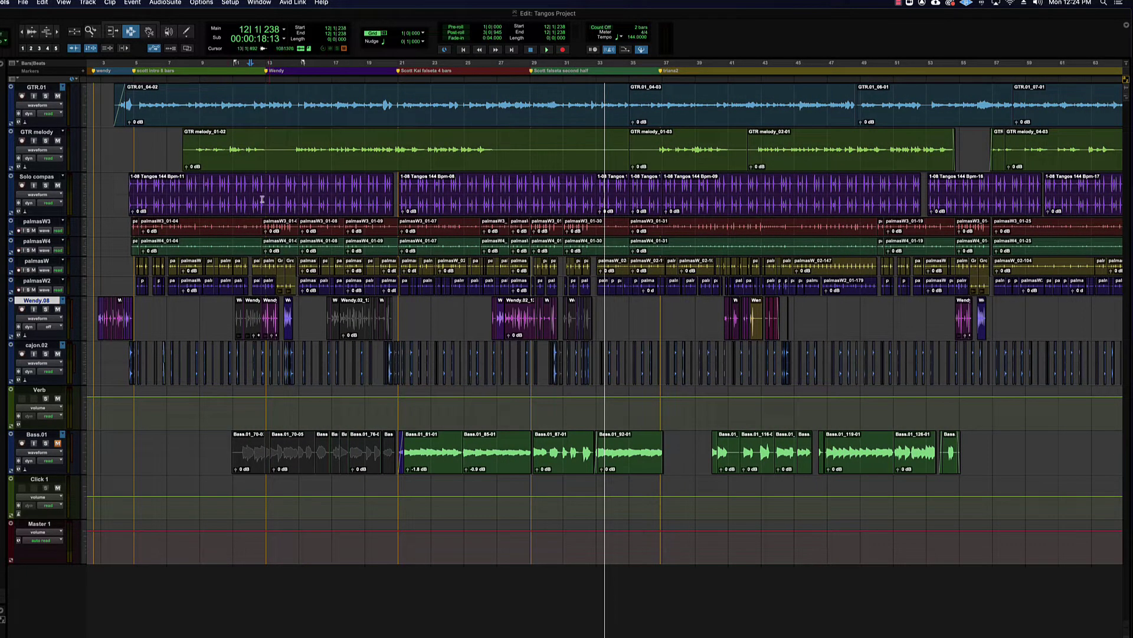
Play the session from bar 12 with Continuous scrolling, once in the wide timeline view and once zoomed in closely, stopping playback each time.
{"action": "key", "text": "space"}
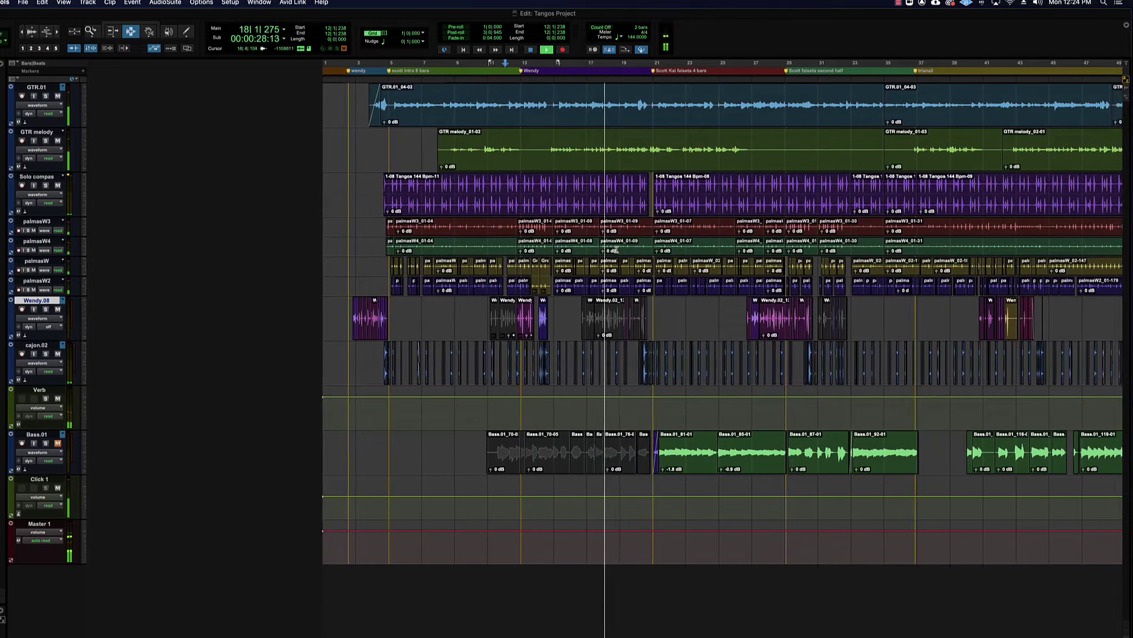
{"action": "key", "text": "space"}
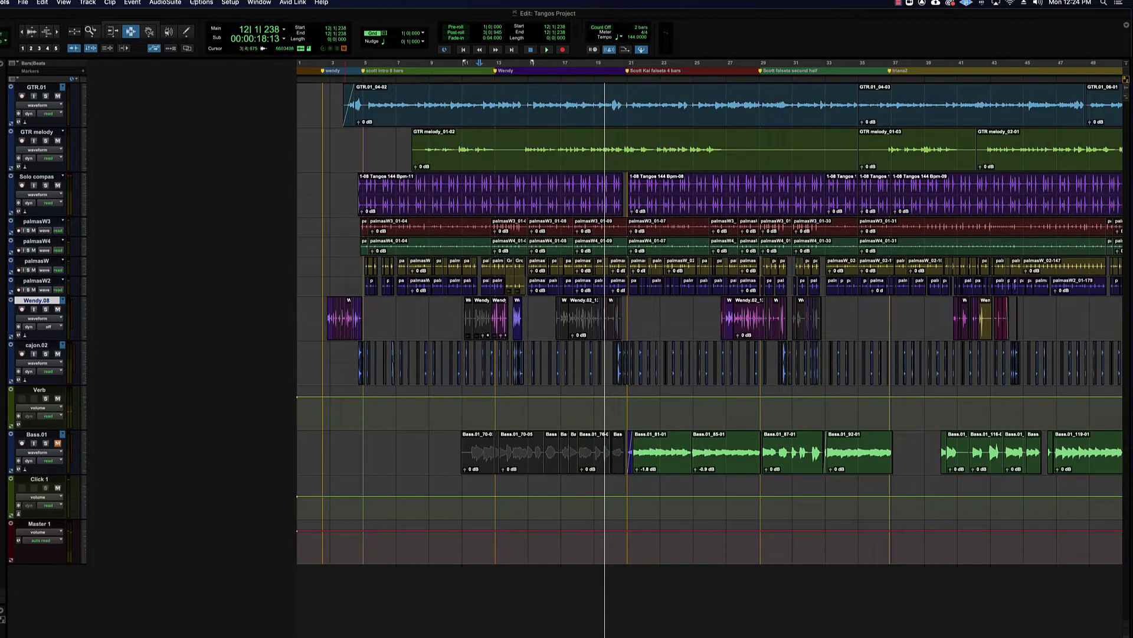
{"action": "key", "text": "super+bracketright"}
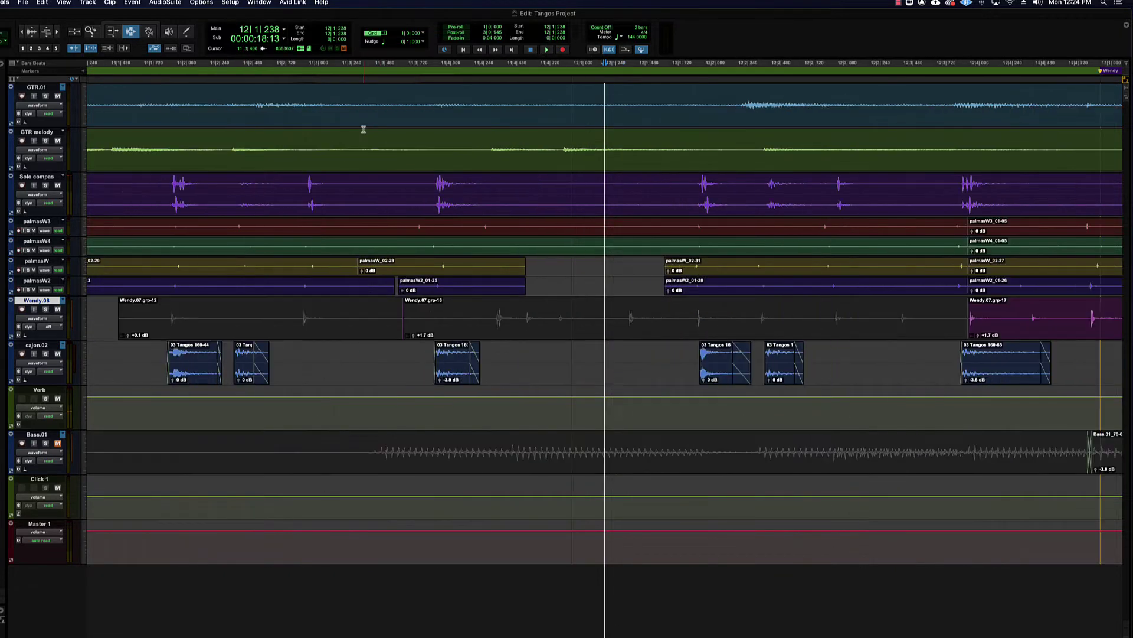
{"action": "key", "text": "space"}
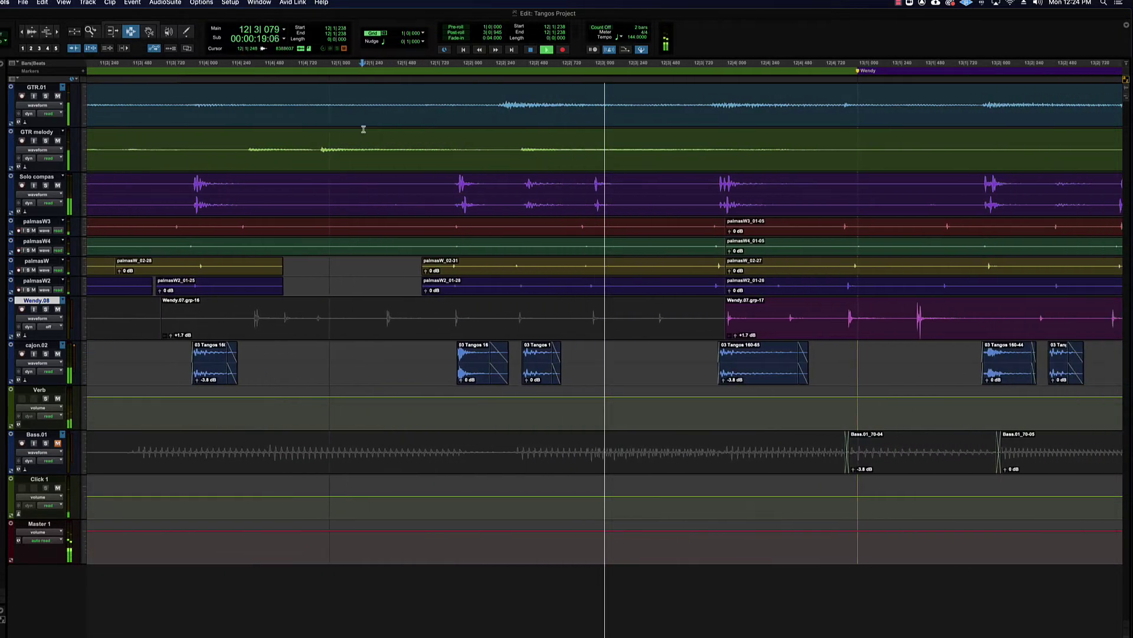
{"action": "key", "text": "space"}
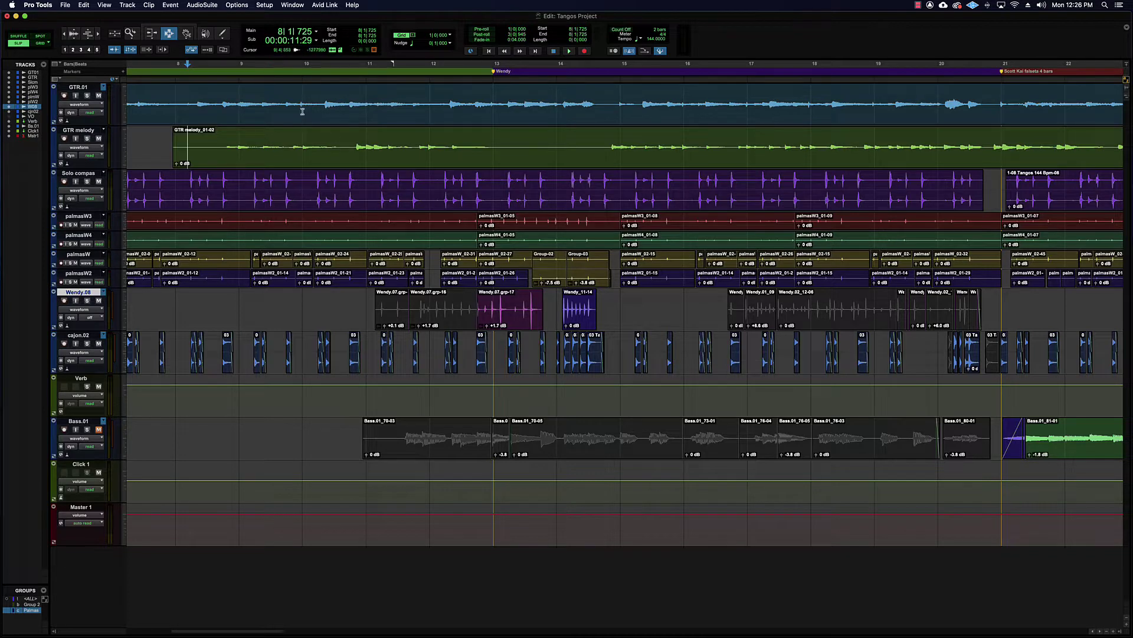
Select about two bars of the GTR melody clip, from just before bar 9 to bar 11, and turn on Loop Playback.
{"action": "left_click_drag", "start_coordinate": [240, 150], "coordinate": [366, 144]}
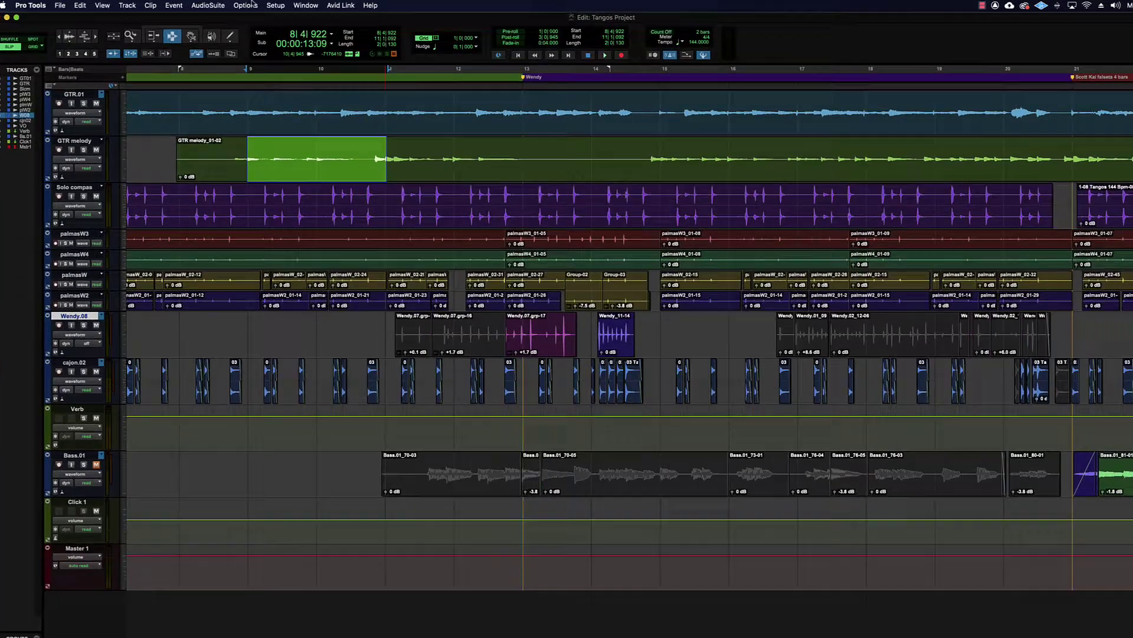
{"action": "left_click", "coordinate": [241, 4]}
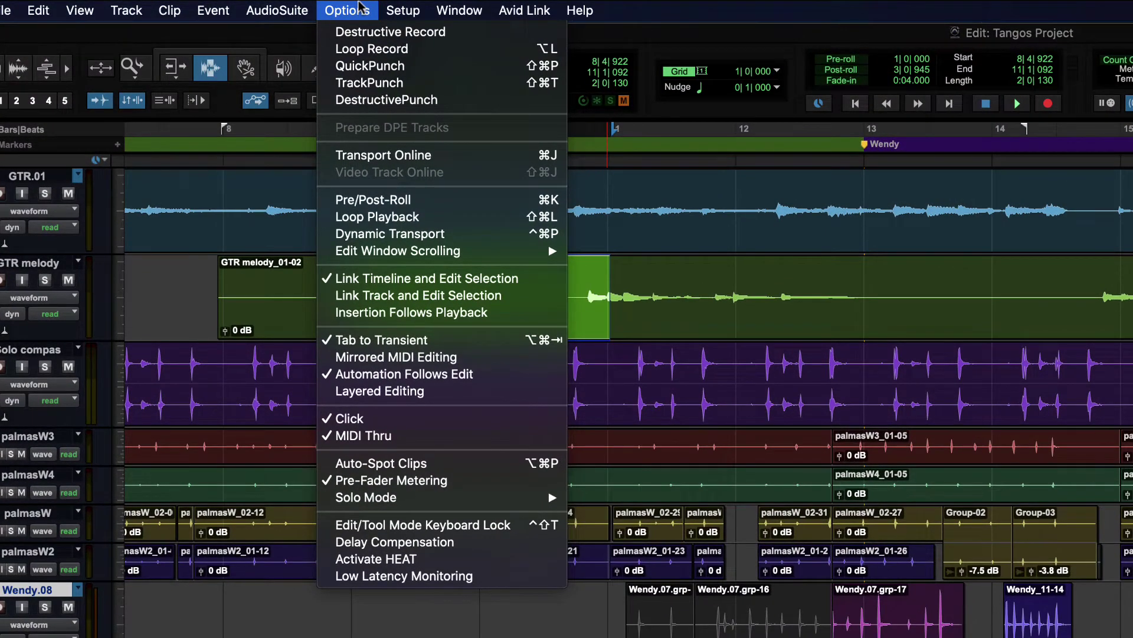
{"action": "left_click", "coordinate": [375, 217]}
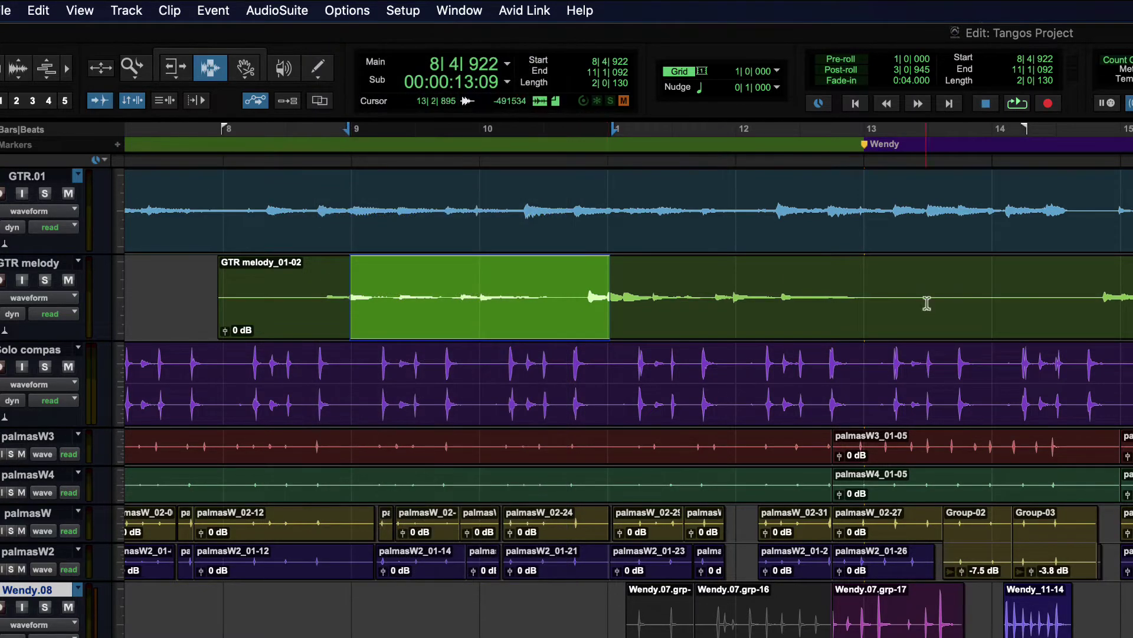
Check the Loop Playback option, play the looped GTR melody selection and stop playback.
{"action": "left_click", "coordinate": [334, 10]}
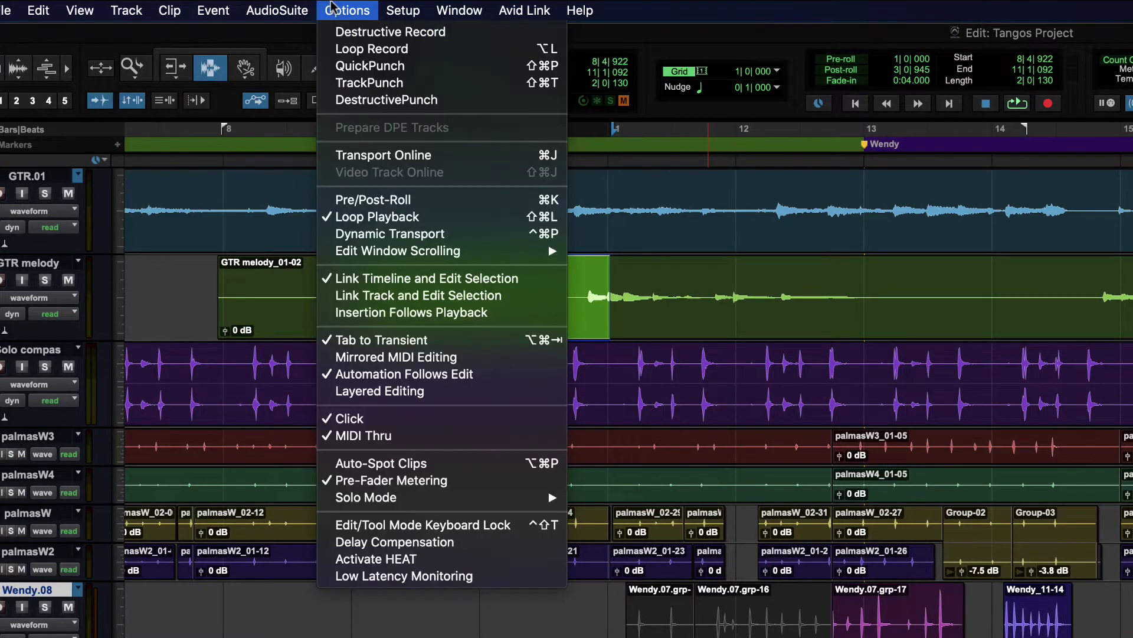
{"action": "left_click", "coordinate": [338, 219]}
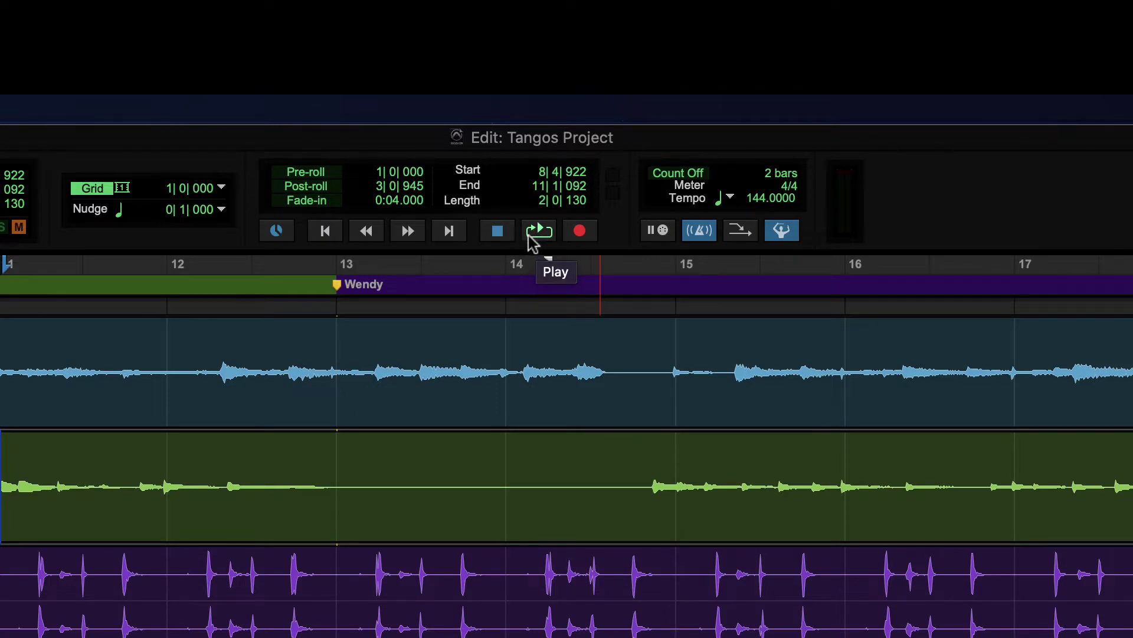
{"action": "left_click", "coordinate": [539, 231]}
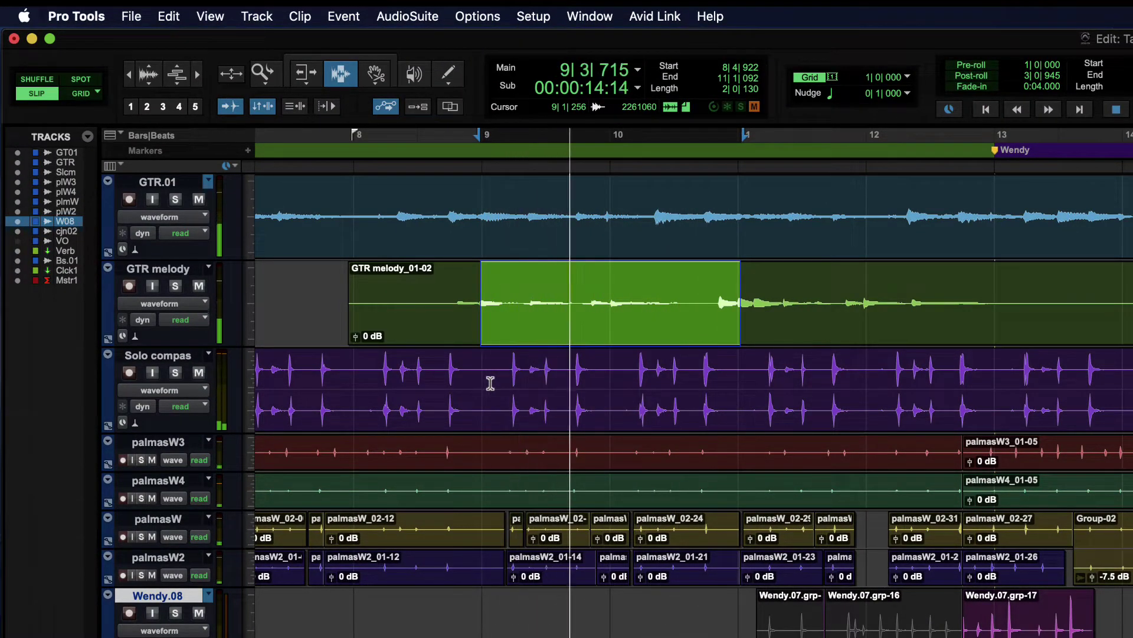
{"action": "key", "text": "space"}
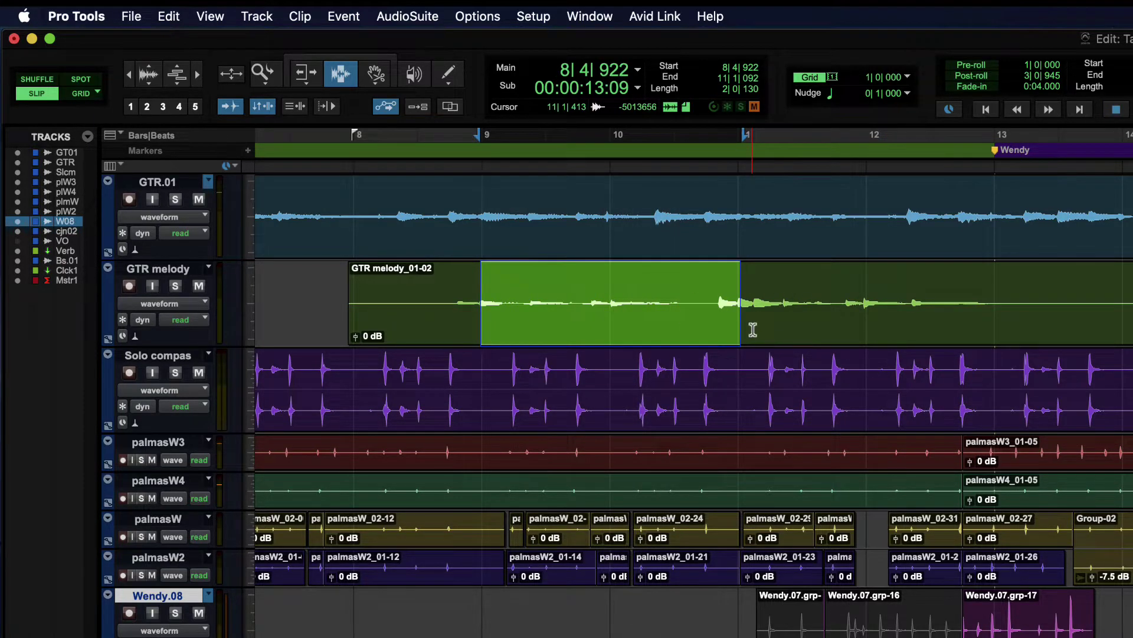
Extend the end of the loop selection to about bar 13, play the longer loop and stop it.
{"action": "mouse_move", "coordinate": [746, 145]}
{"action": "left_mouse_down"}
{"action": "mouse_move", "coordinate": [995, 148]}
{"action": "mouse_move", "coordinate": [987, 157]}
{"action": "left_mouse_up"}
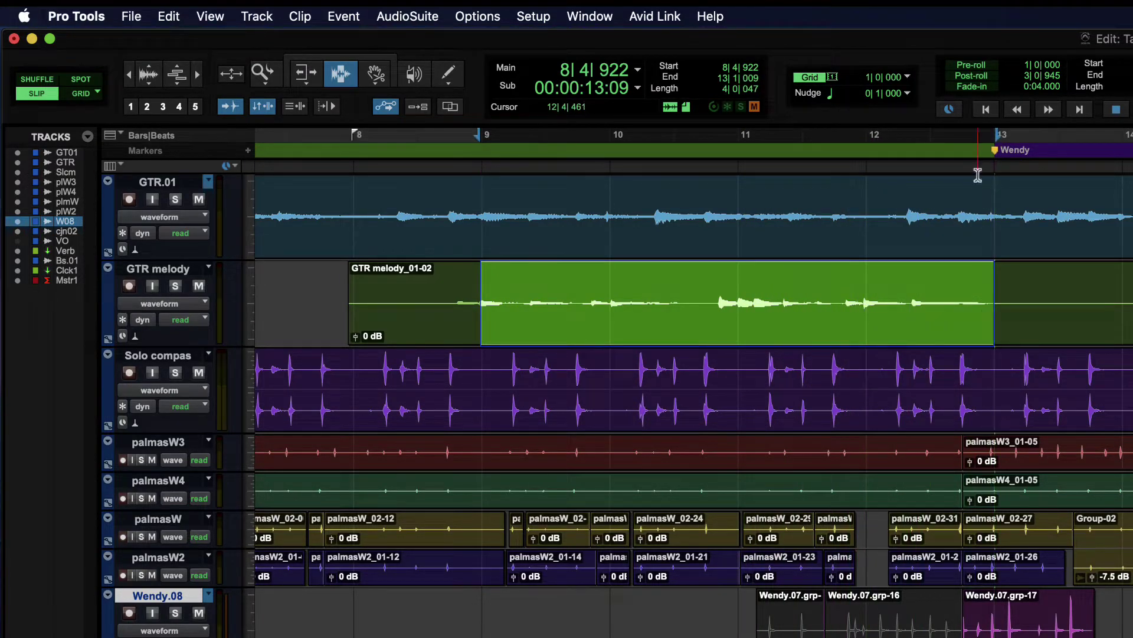
{"action": "key", "text": "space"}
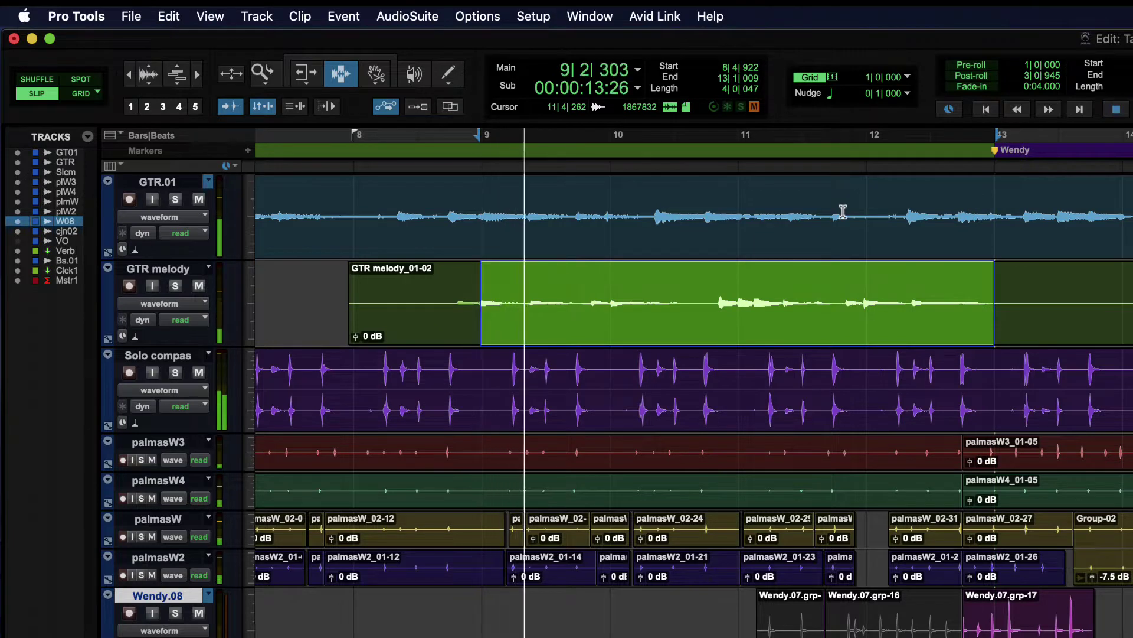
{"action": "key", "text": "space"}
Switch to Grid mode, snap the loop range to start at bar 9 and end at bar 13, and play it briefly.
{"action": "key", "text": "F4"}
{"action": "left_click_drag", "start_coordinate": [486, 140], "coordinate": [493, 139]}
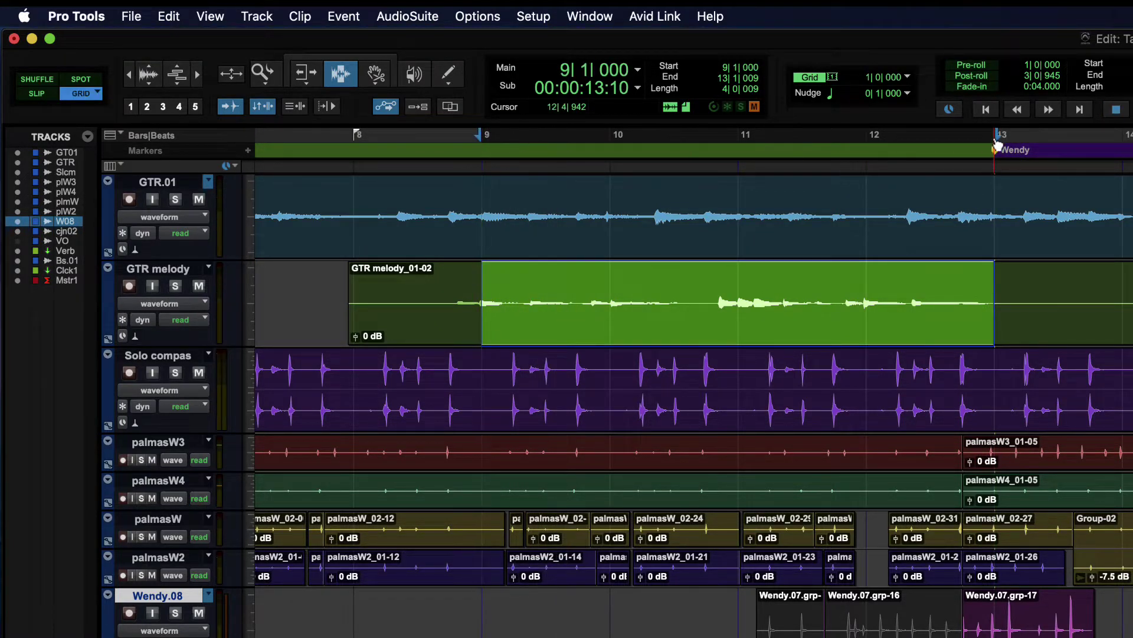
{"action": "left_click_drag", "start_coordinate": [997, 143], "coordinate": [994, 143]}
{"action": "key", "text": "space"}
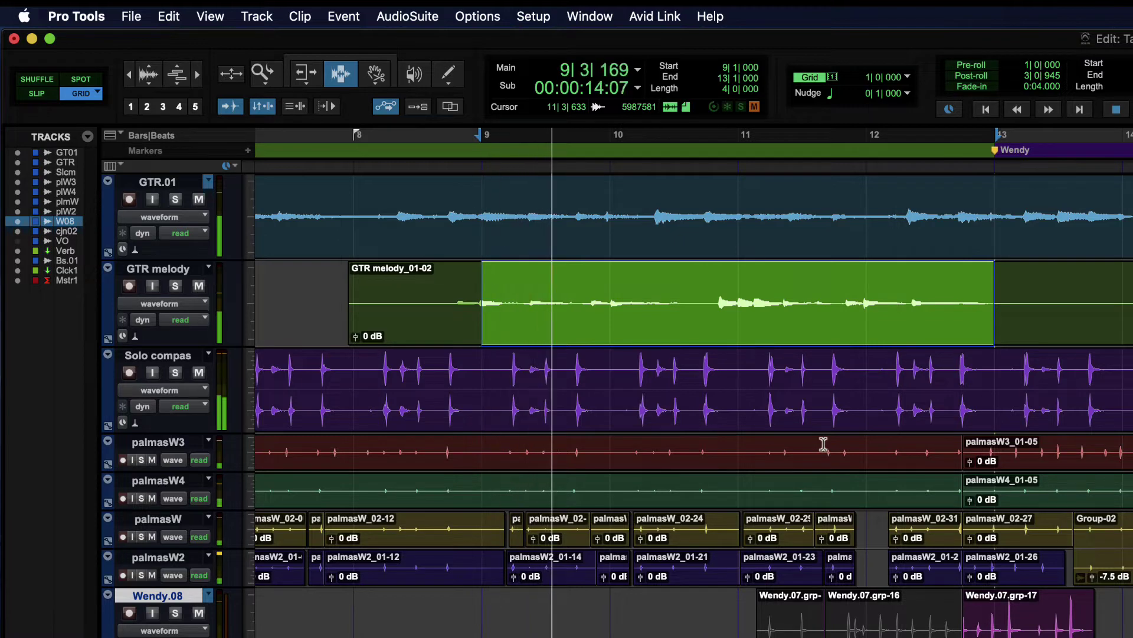
{"action": "key", "text": "space"}
Turn off Loop Playback for the session.
{"action": "left_click", "coordinate": [478, 16]}
{"action": "left_click", "coordinate": [531, 223]}
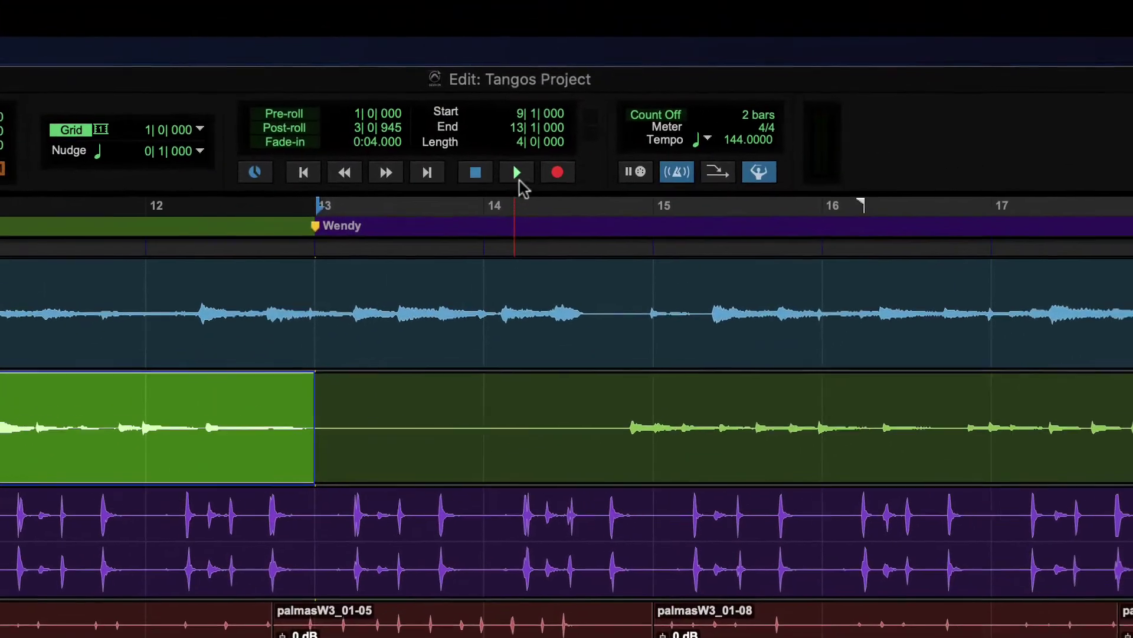
{"action": "left_click", "coordinate": [1132, 110]}
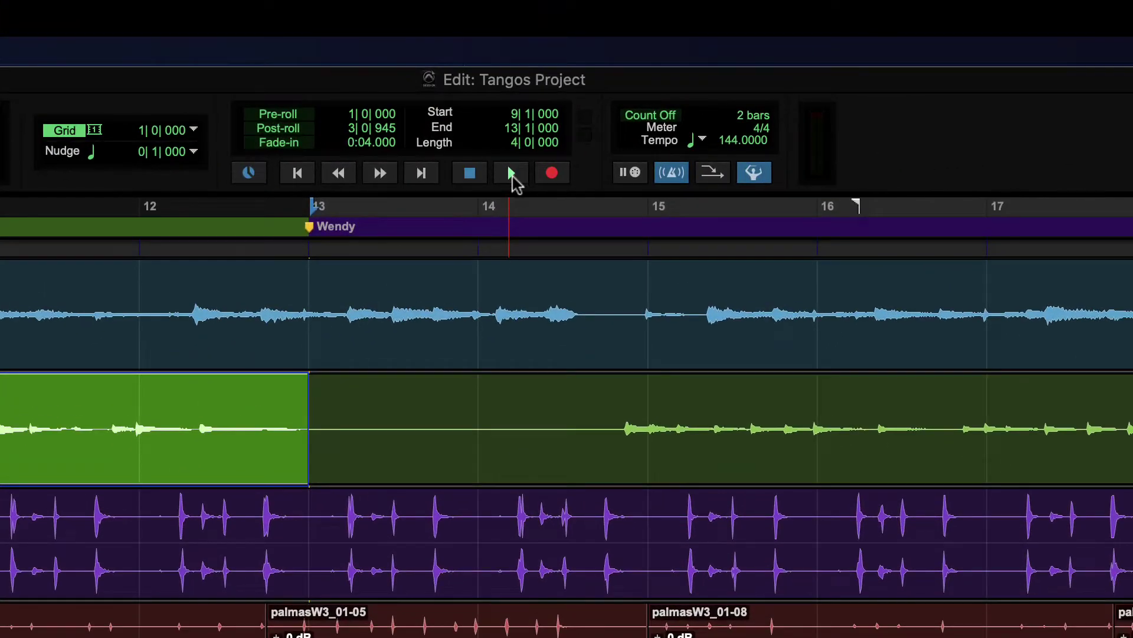
Turn Loop on through the transport's play options, check that option, and switch loop mode off again directly.
{"action": "right_click", "coordinate": [511, 173]}
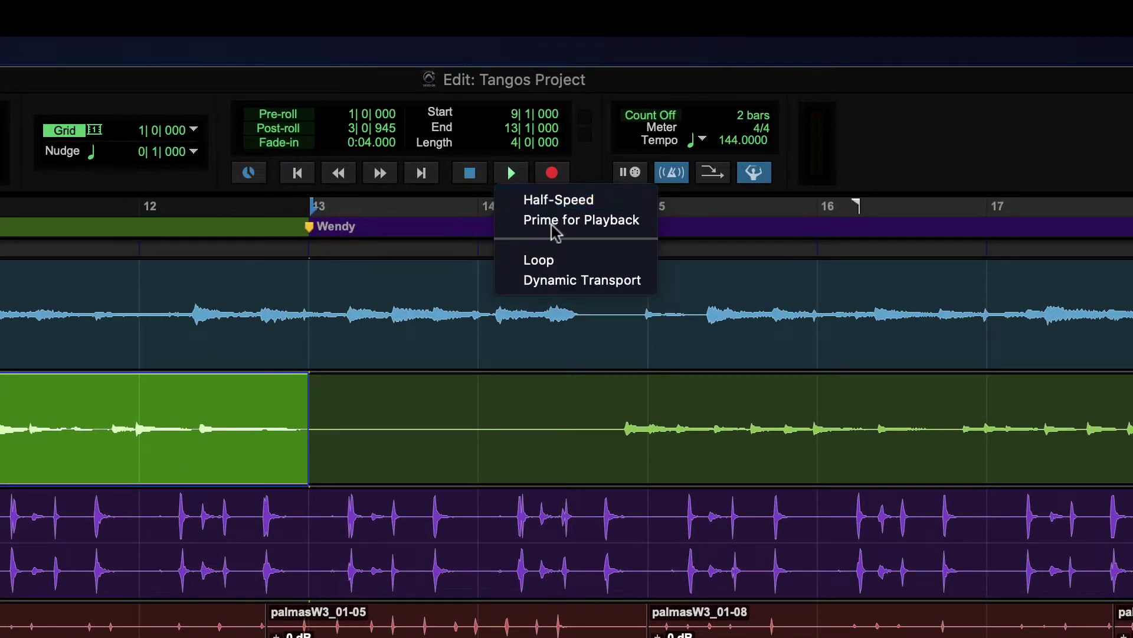
{"action": "left_click", "coordinate": [574, 271]}
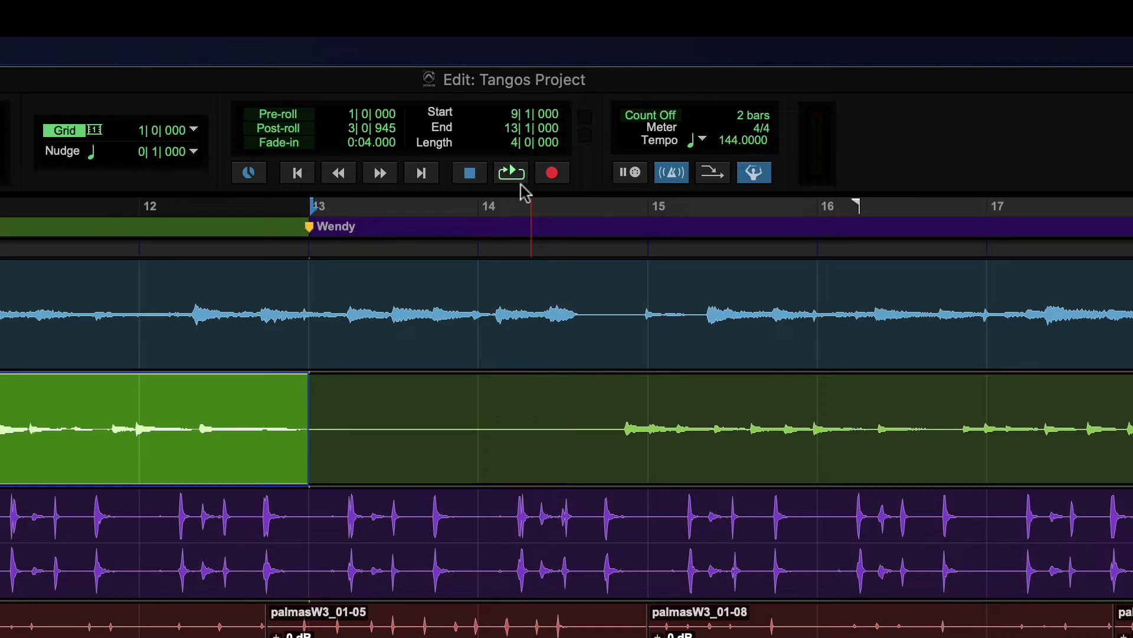
{"action": "right_click", "coordinate": [512, 176]}
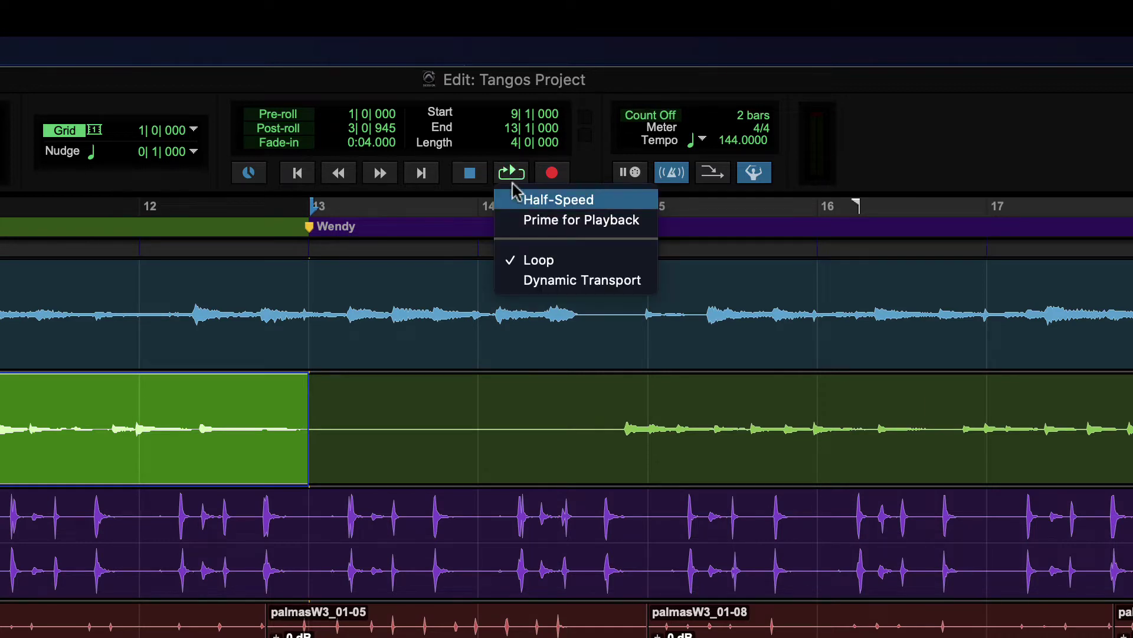
{"action": "key", "text": "Escape"}
{"action": "left_click", "coordinate": [511, 173]}
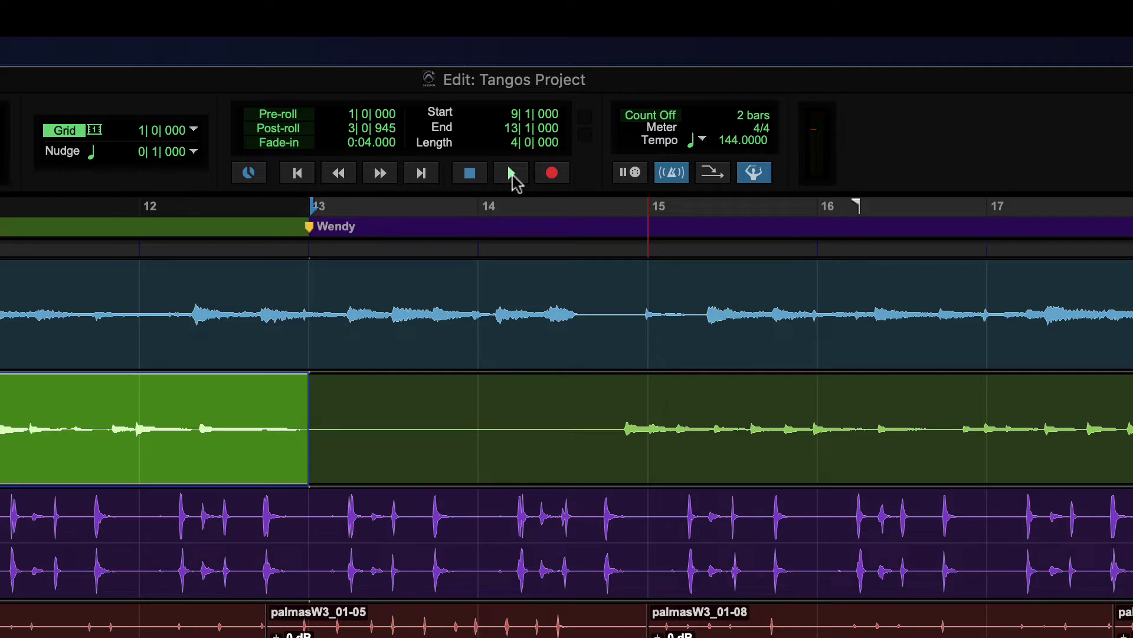
{"action": "left_click", "coordinate": [496, 205]}
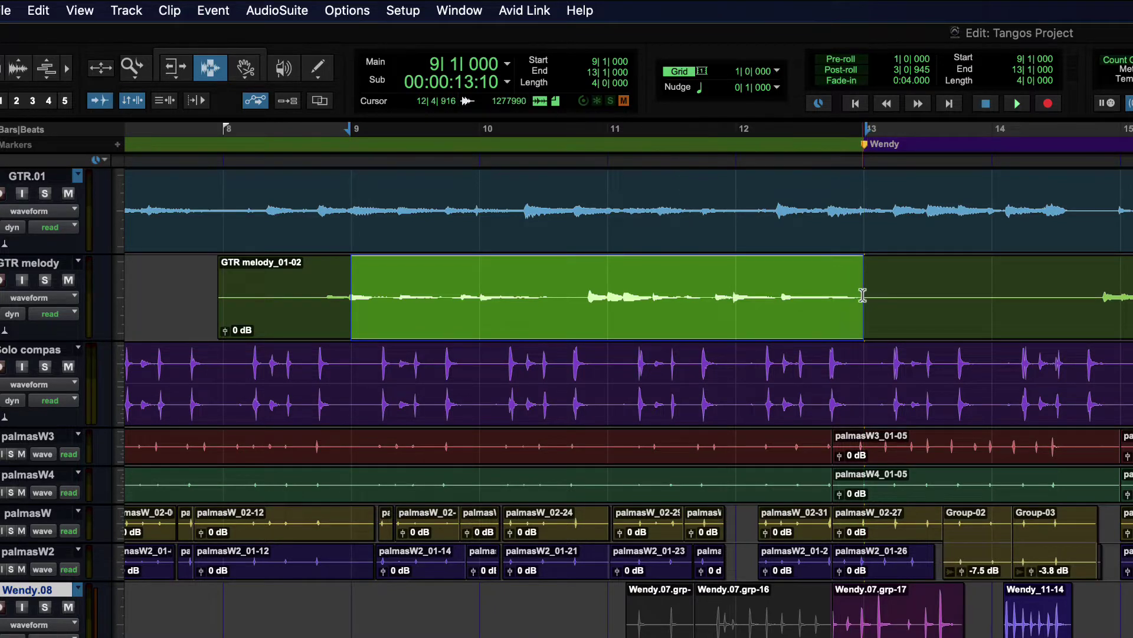
Extend the GTR melody selection to bar 15, move it to bars 11 to 17, and stretch its start back to bar 8.
{"action": "left_click", "coordinate": [1118, 308], "text": "shift"}
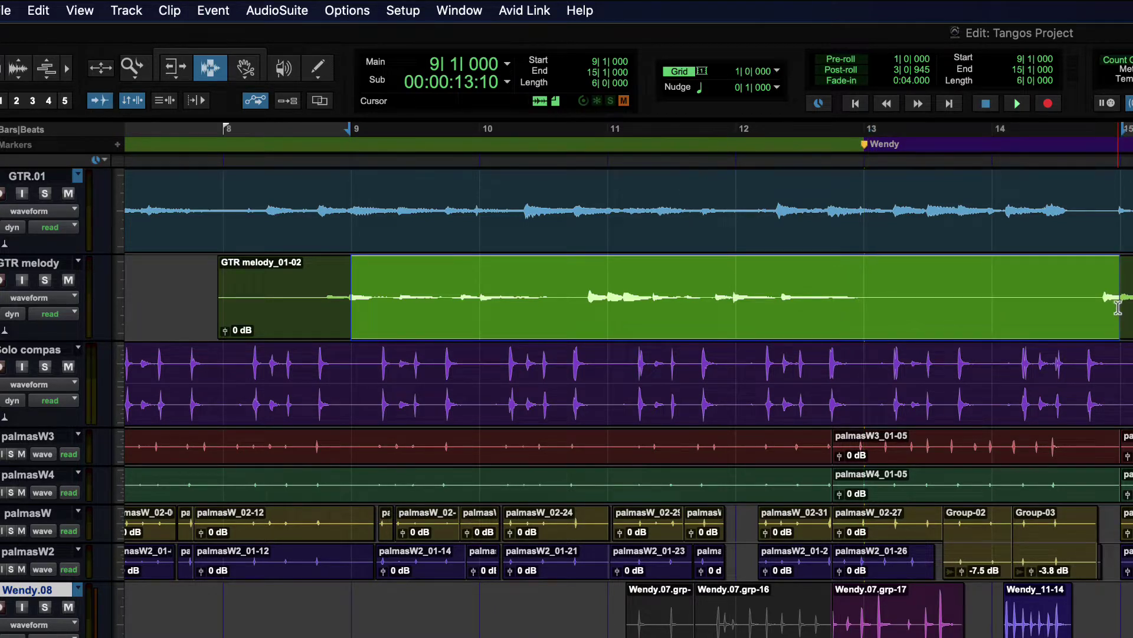
{"action": "left_click", "coordinate": [571, 289]}
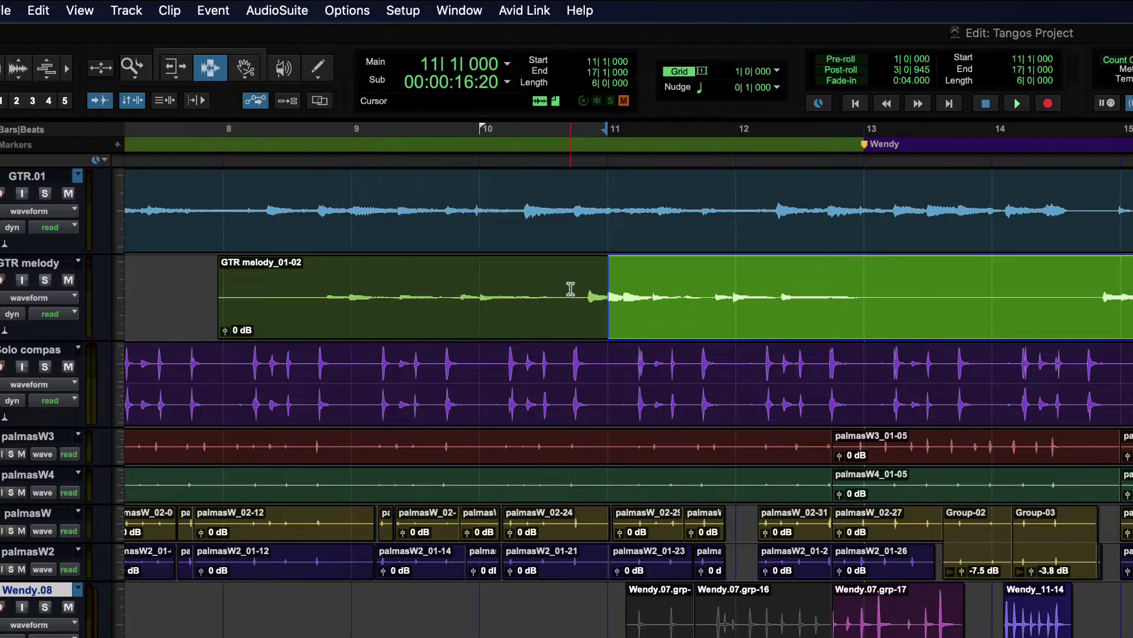
{"action": "left_click", "coordinate": [262, 283], "text": "shift"}
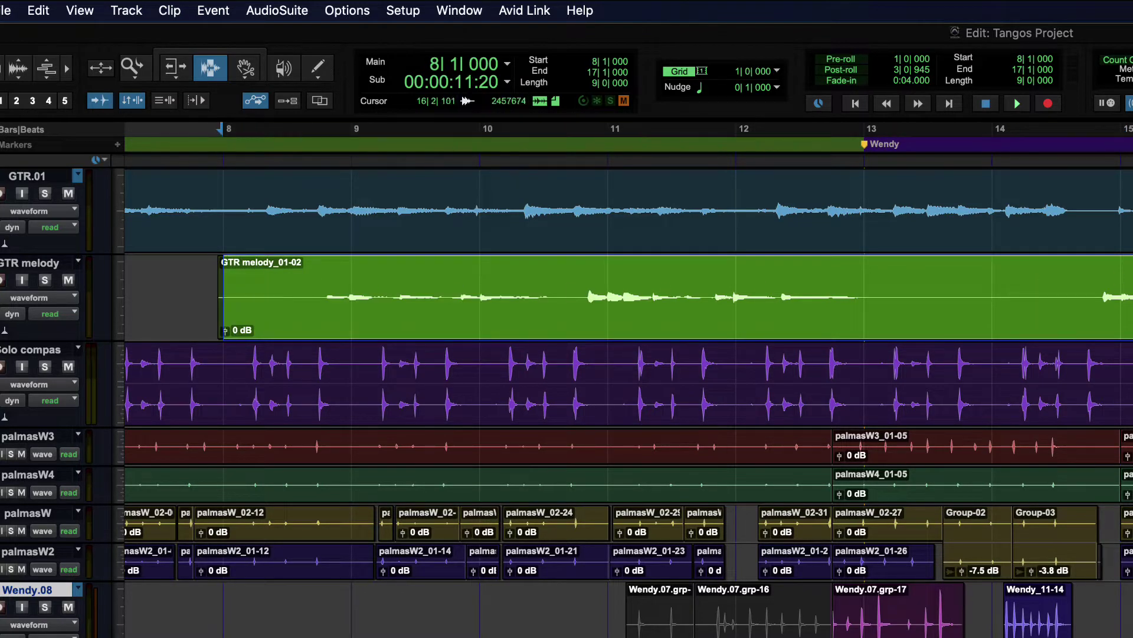
{"action": "left_click", "coordinate": [354, 280], "text": "shift"}
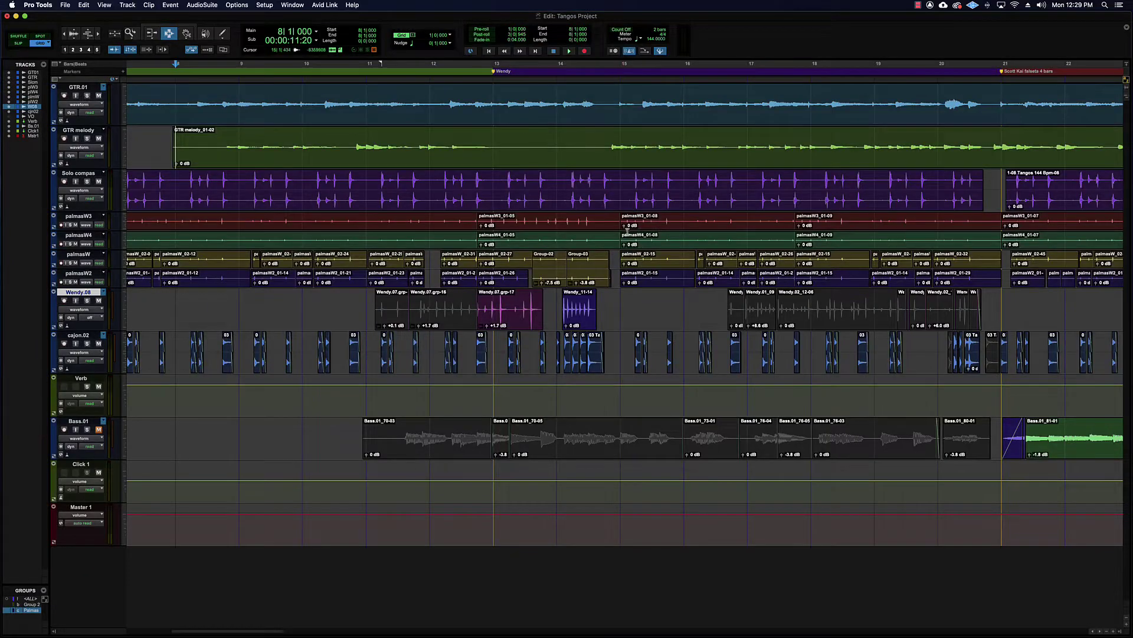
Cycle the edit mode through Shuffle, Slip, Spot and Grid.
{"action": "scroll", "coordinate": [622, 238], "scroll_direction": "right", "scroll_amount": 8}
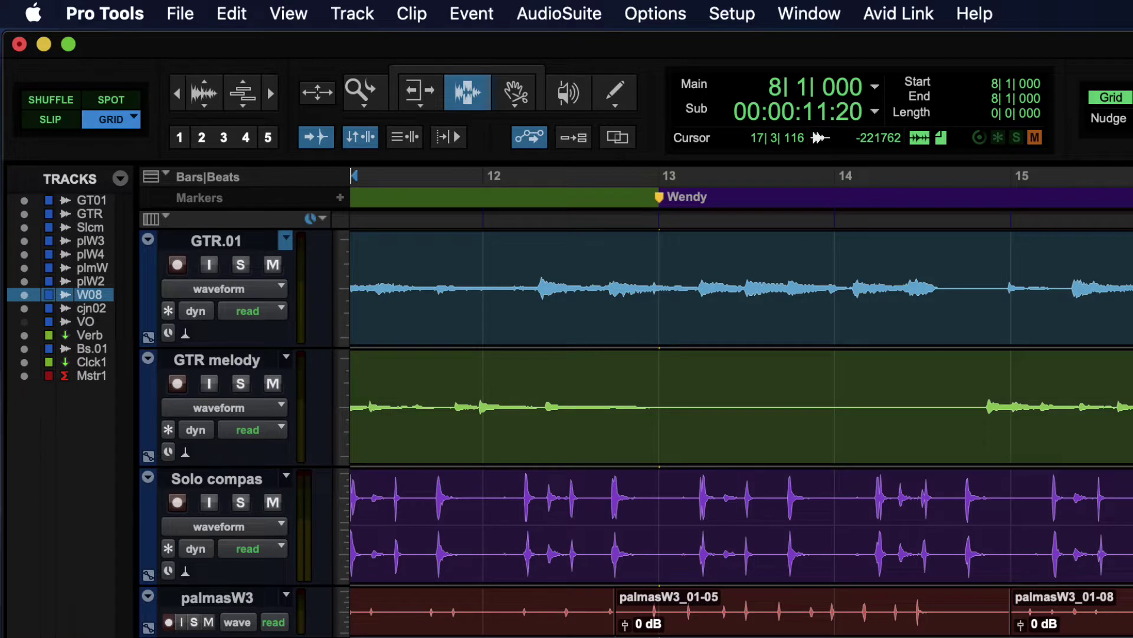
{"action": "key", "text": "F1"}
{"action": "key", "text": "F2"}
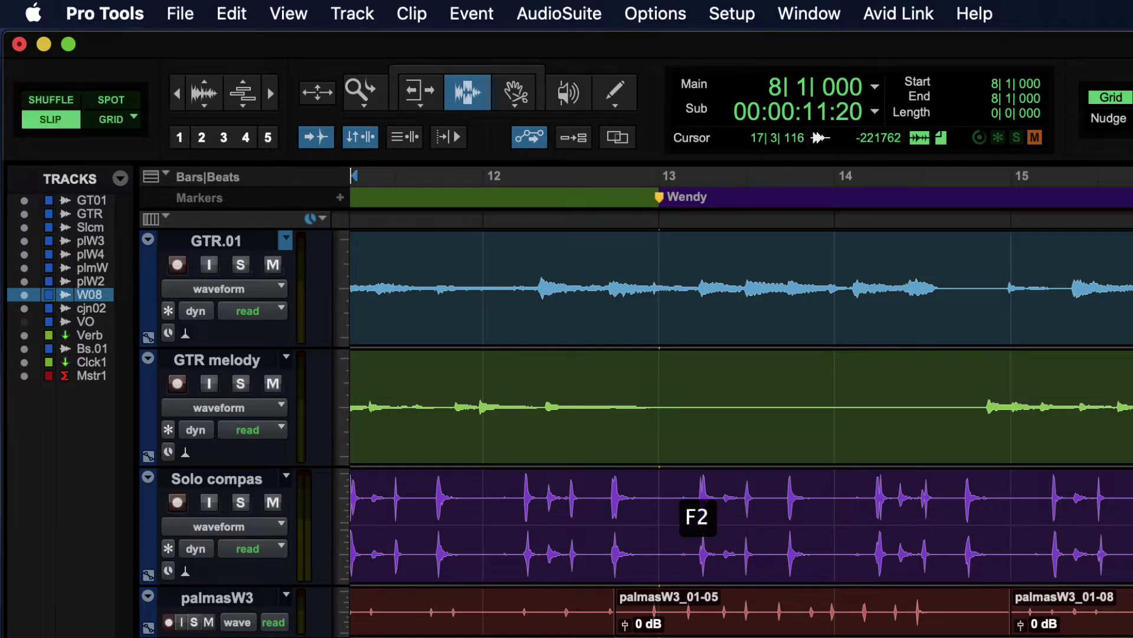
{"action": "key", "text": "F3"}
{"action": "key", "text": "F4"}
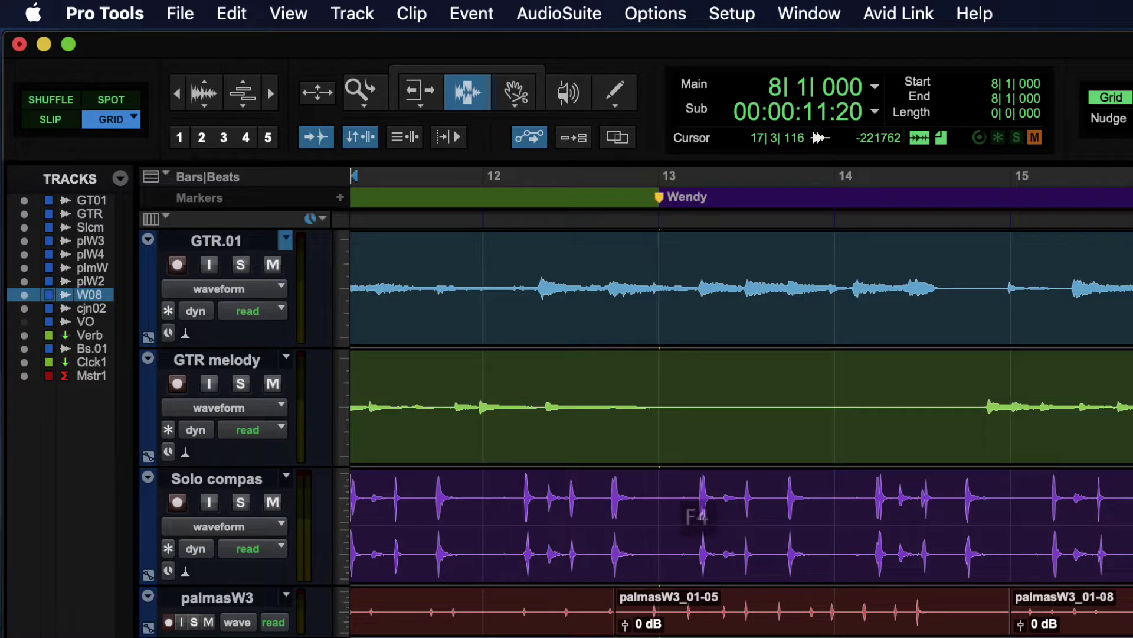
Toggle Grid mode back and forth between Absolute and Relative Grid, ending in Absolute Grid.
{"action": "key", "text": "F4"}
{"action": "key", "text": "F4"}
{"action": "key", "text": "F4"}
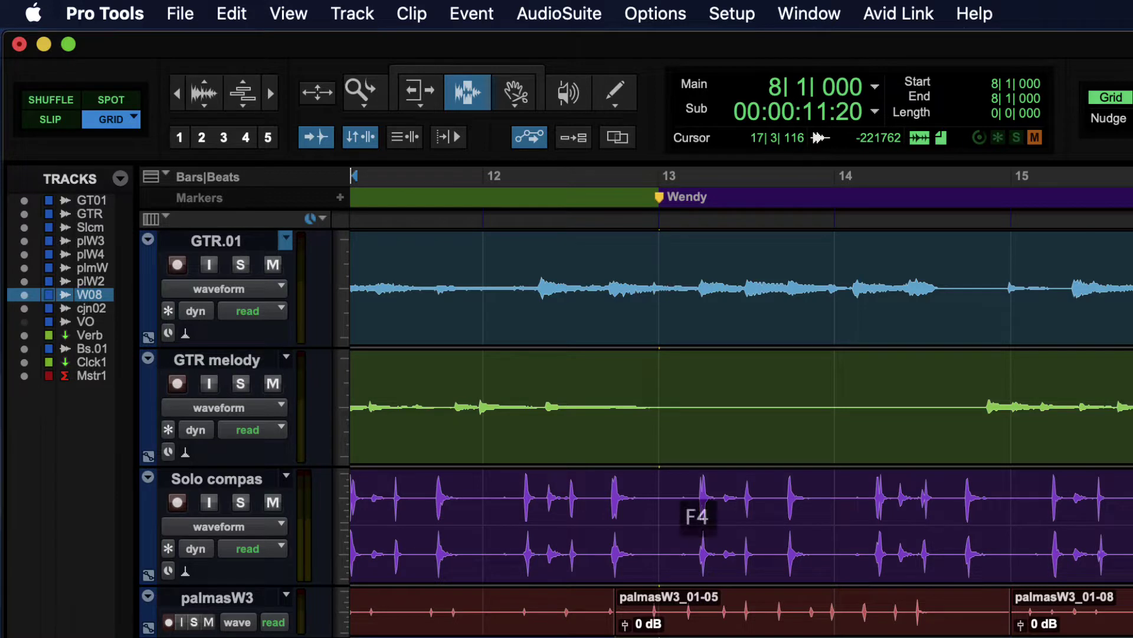
{"action": "key", "text": "F4"}
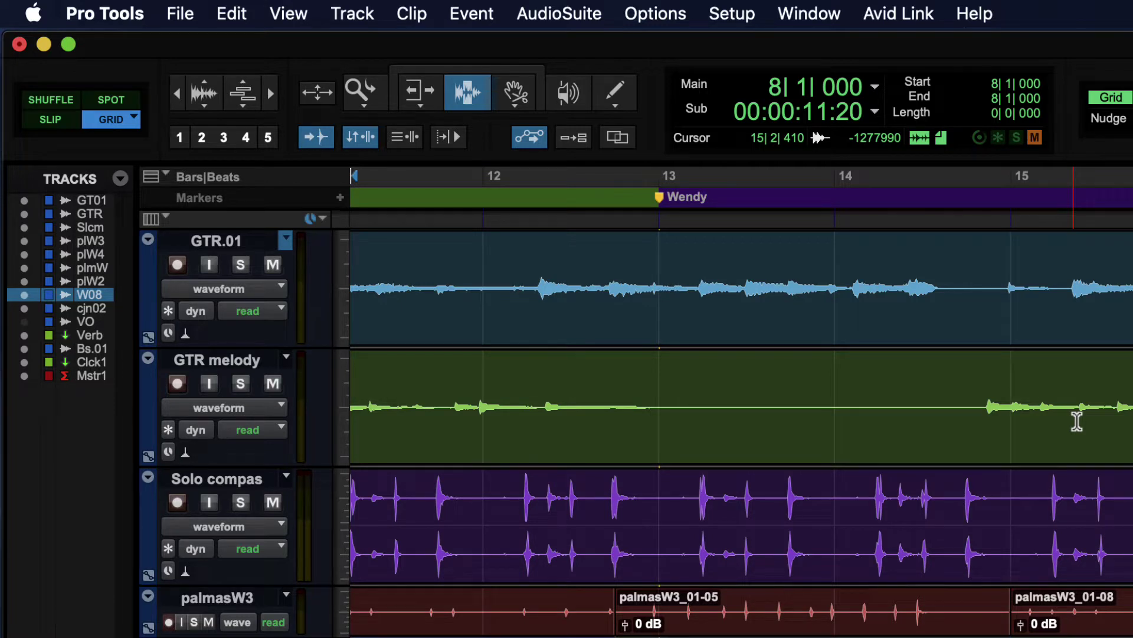
Step through Shuffle, Slip, Spot and Grid modes with the alternative shortcuts, including Relative Grid, and return to Absolute Grid.
{"action": "key", "text": "fn"}
{"action": "key", "text": "alt+1"}
{"action": "key", "text": "alt+2"}
{"action": "key", "text": "alt+3"}
{"action": "key", "text": "alt+4"}
{"action": "key", "text": "alt+4"}
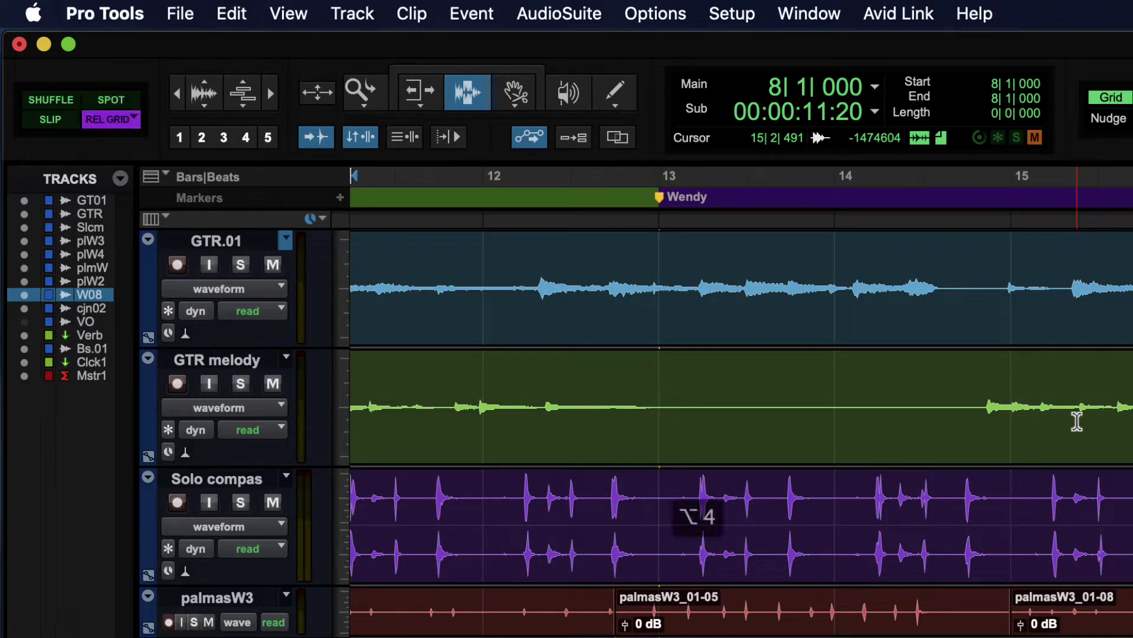
{"action": "key", "text": "alt+4"}
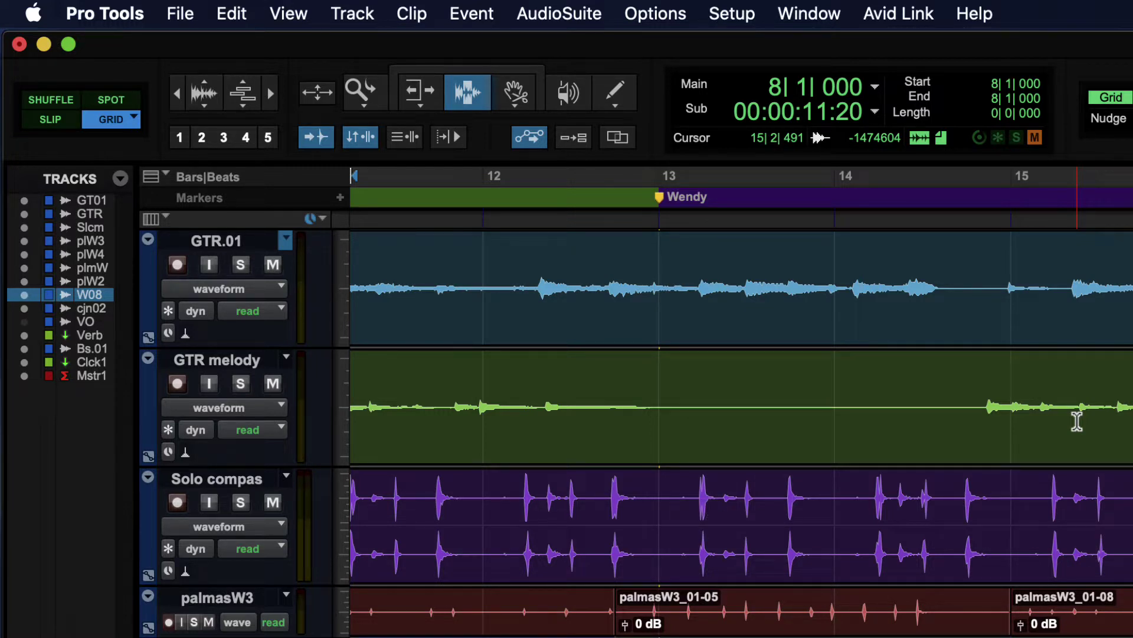
Run through all four edit modes once more and set the edit mode to Shuffle.
{"action": "key", "text": "alt+1"}
{"action": "key", "text": "alt+2"}
{"action": "key", "text": "alt+3"}
{"action": "key", "text": "alt+4"}
{"action": "key", "text": "alt+1"}
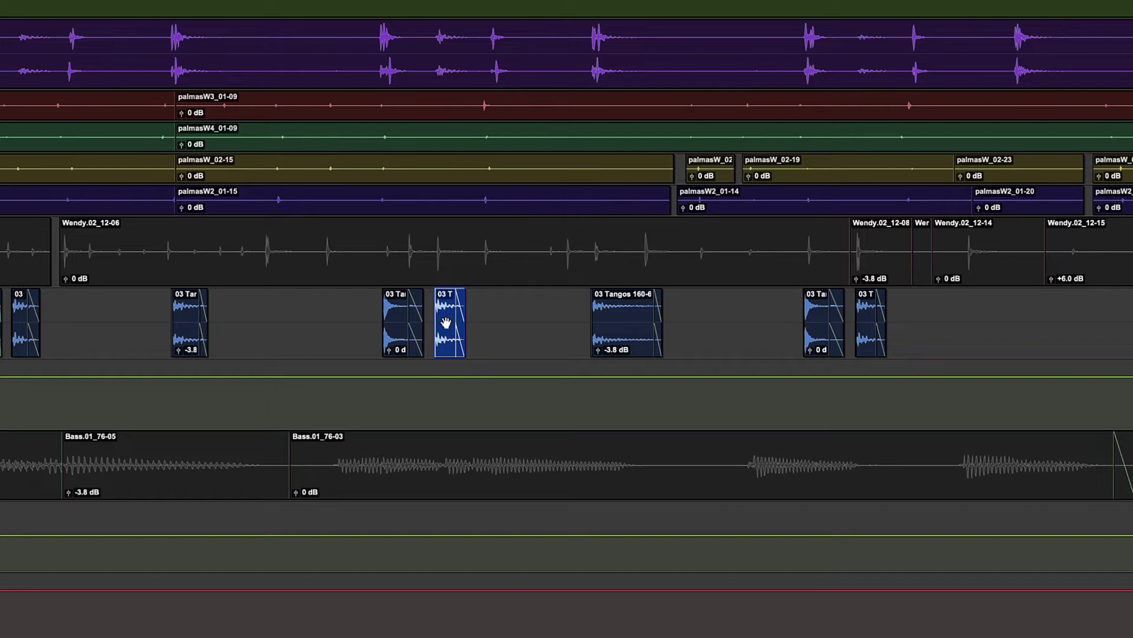
Try shuffling the short cajon.02 clip before 03 Tangos 160-65 up against the preceding clip, undoing each move.
{"action": "left_click_drag", "start_coordinate": [449, 315], "coordinate": [428, 319]}
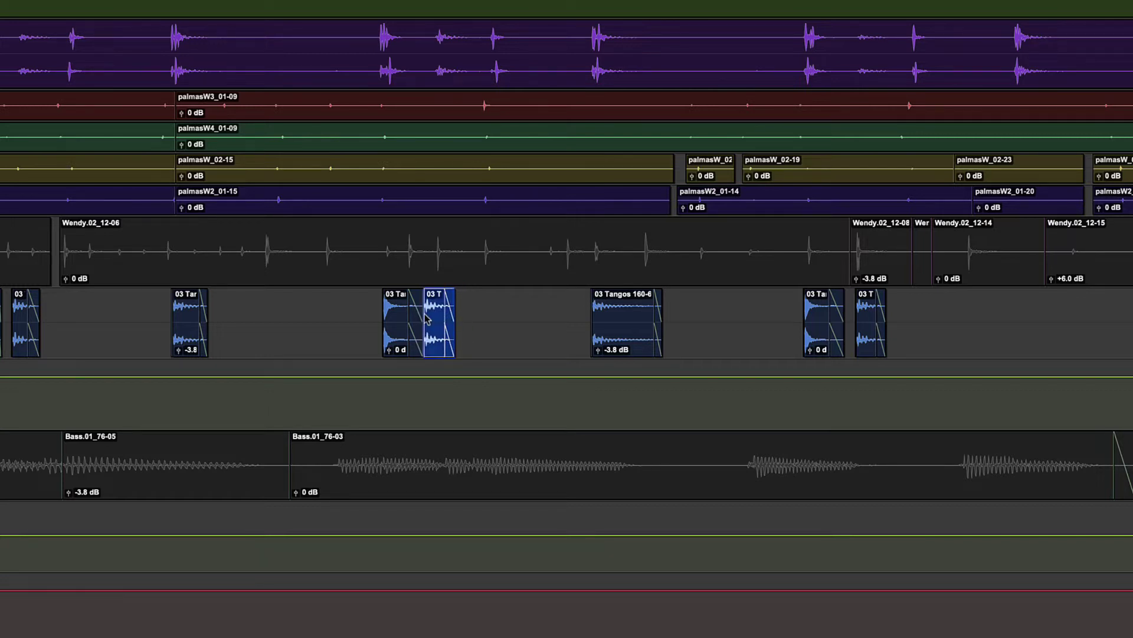
{"action": "key", "text": "super+z"}
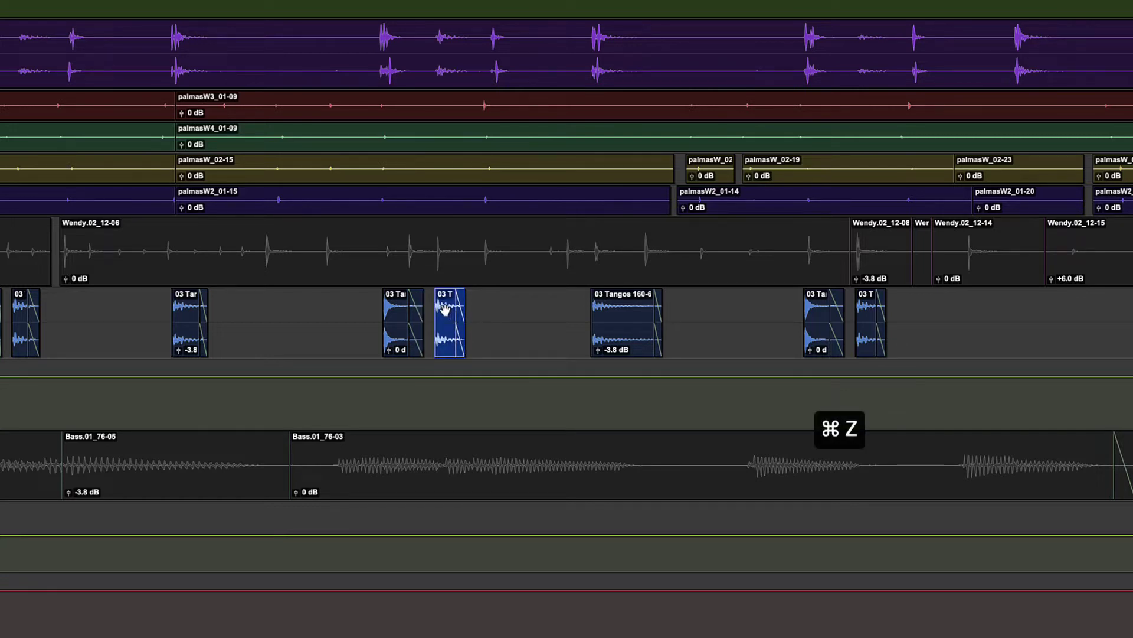
{"action": "left_click_drag", "start_coordinate": [594, 316], "coordinate": [599, 315]}
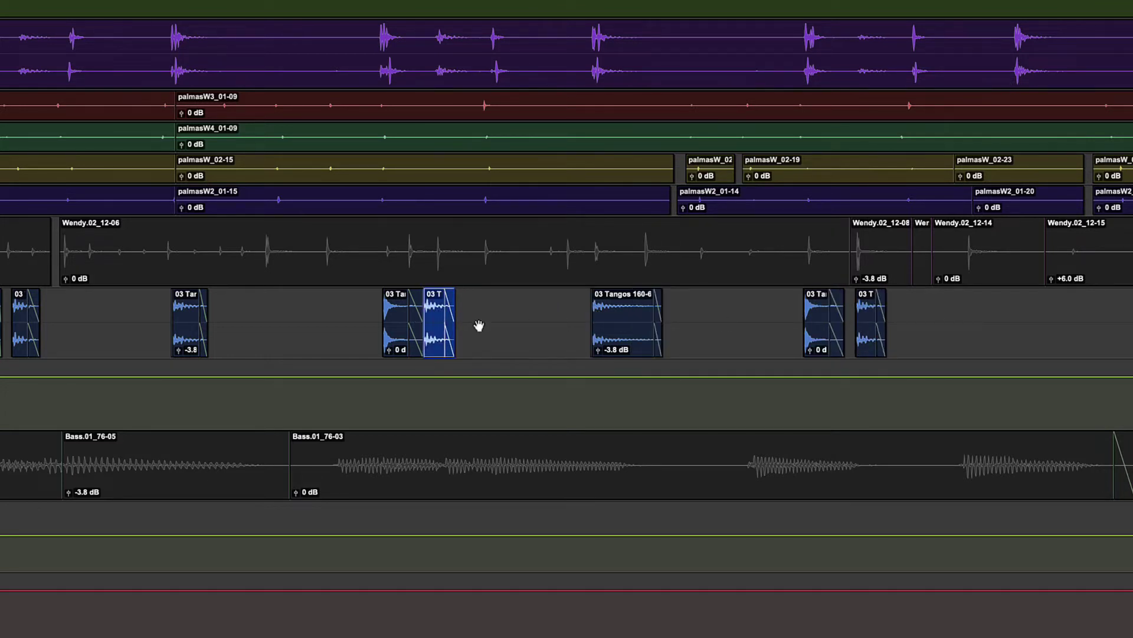
{"action": "key", "text": "super+z"}
{"action": "left_click_drag", "start_coordinate": [461, 322], "coordinate": [448, 318]}
{"action": "key", "text": "super+z"}
Try shuffling the 03 Tangos 160-46 clip against the clip before it, then the short clip against 160-46, undoing both moves.
{"action": "left_click_drag", "start_coordinate": [444, 320], "coordinate": [373, 341]}
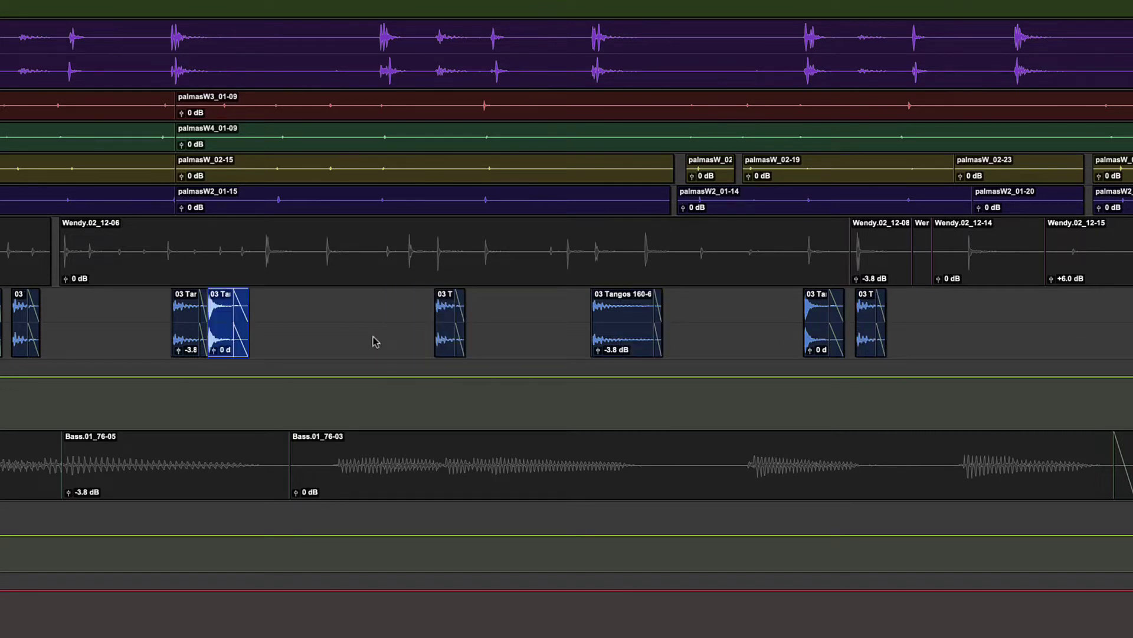
{"action": "key", "text": "super+z"}
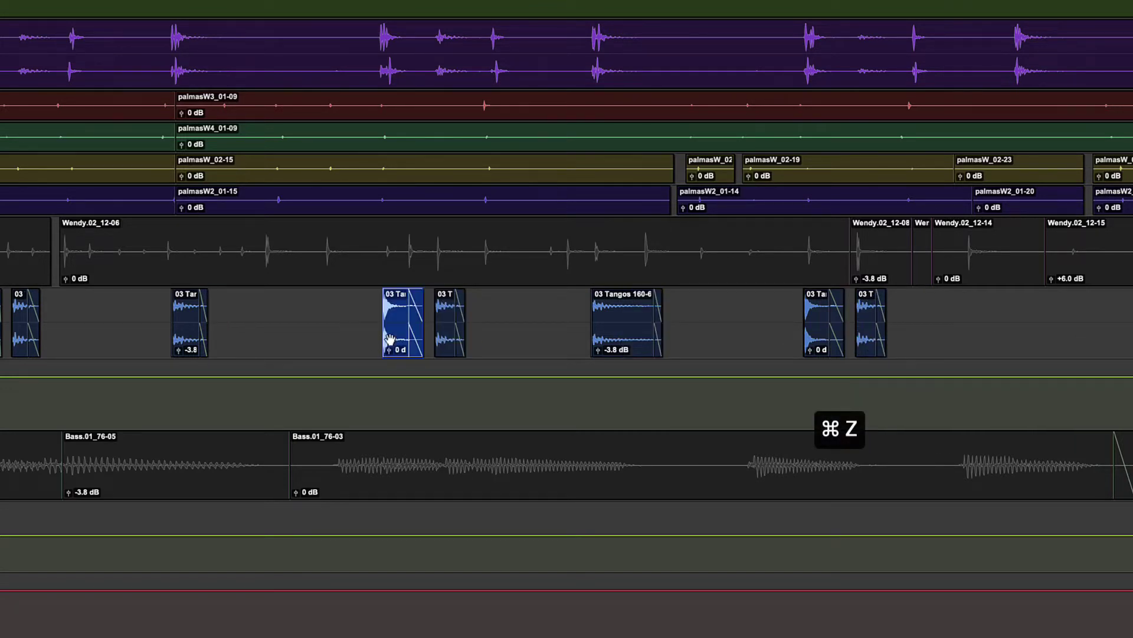
{"action": "left_click", "coordinate": [445, 319]}
{"action": "left_click_drag", "start_coordinate": [445, 319], "coordinate": [435, 318]}
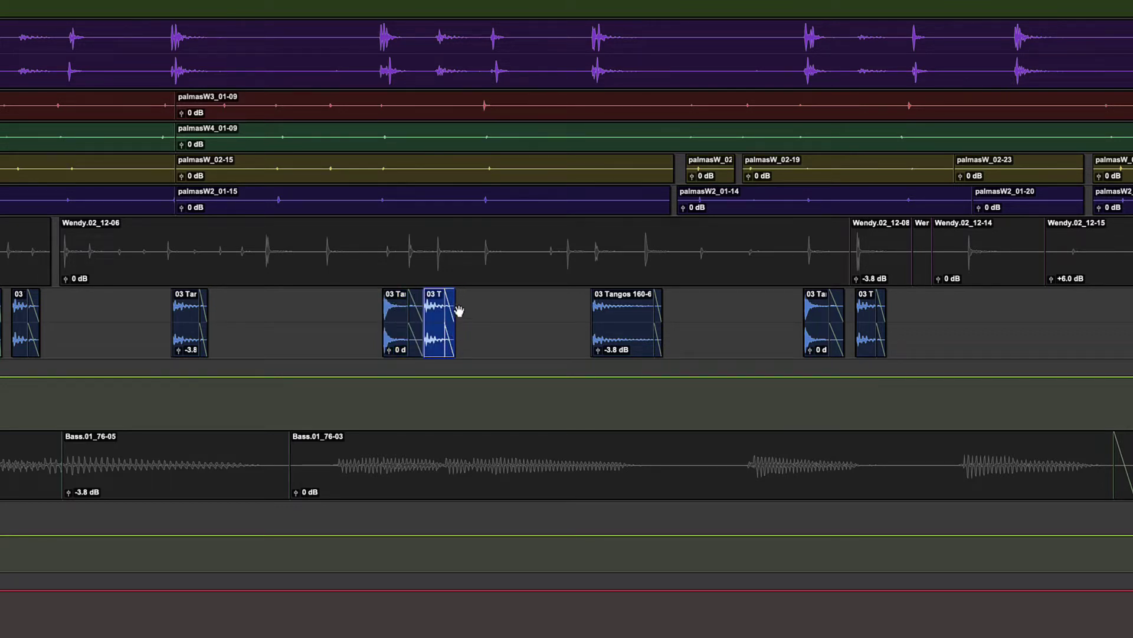
{"action": "key", "text": "super+z"}
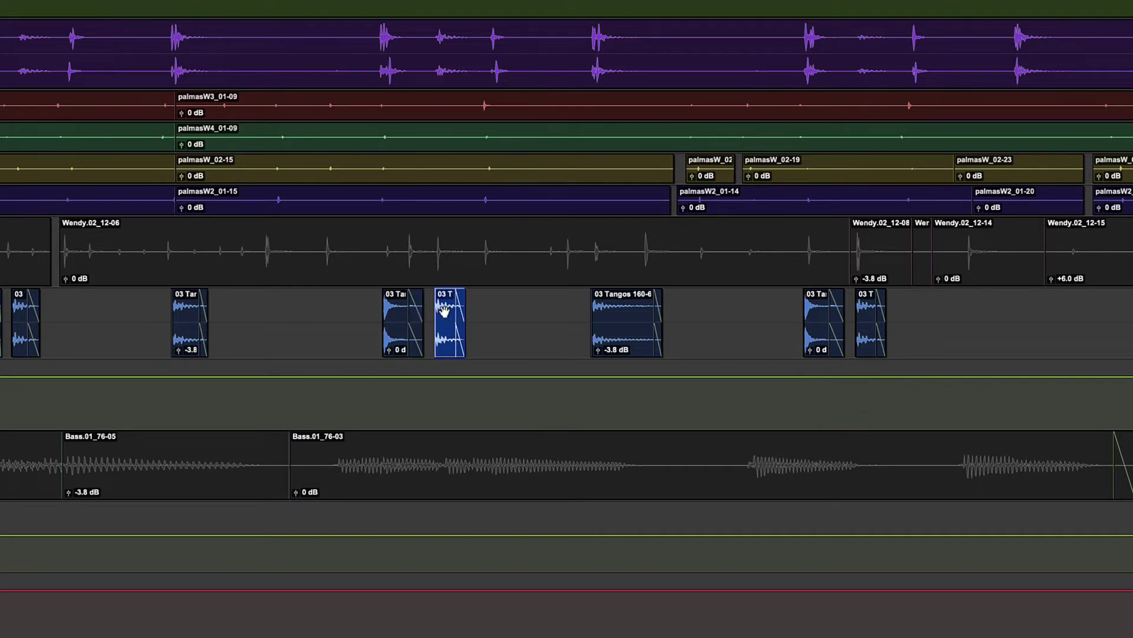
Try pasting a copy of the short cajon.02 clip into the gap before 03 Tangos 160-65 in Shuffle mode, and undo it.
{"action": "key", "text": "super+c"}
{"action": "key", "text": "super+3"}
{"action": "left_click", "coordinate": [537, 327]}
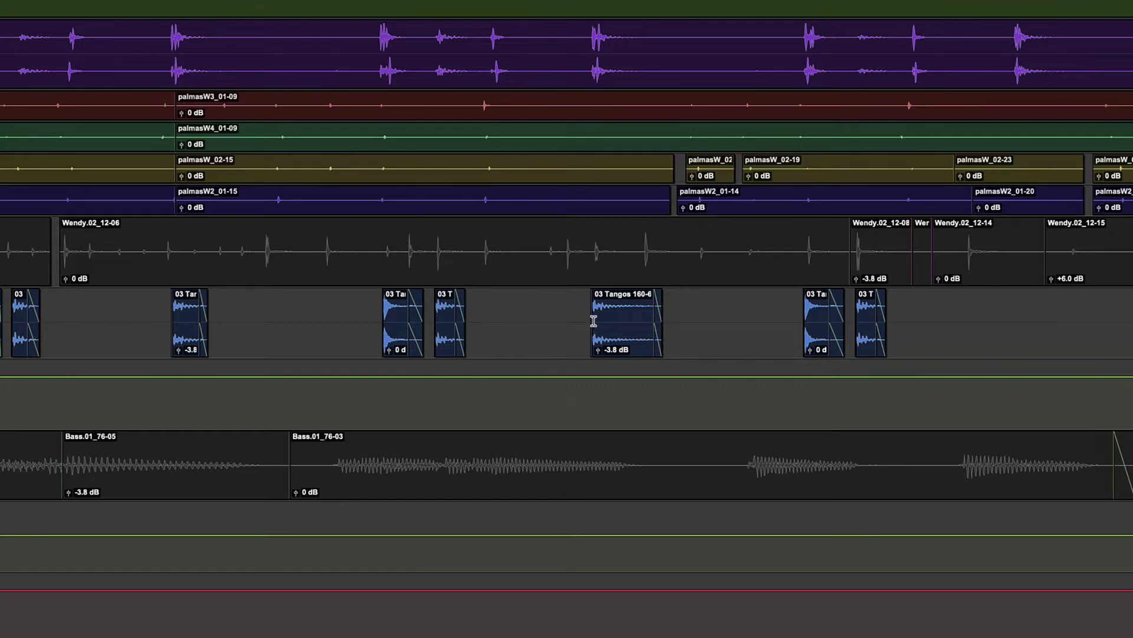
{"action": "key", "text": "super+v"}
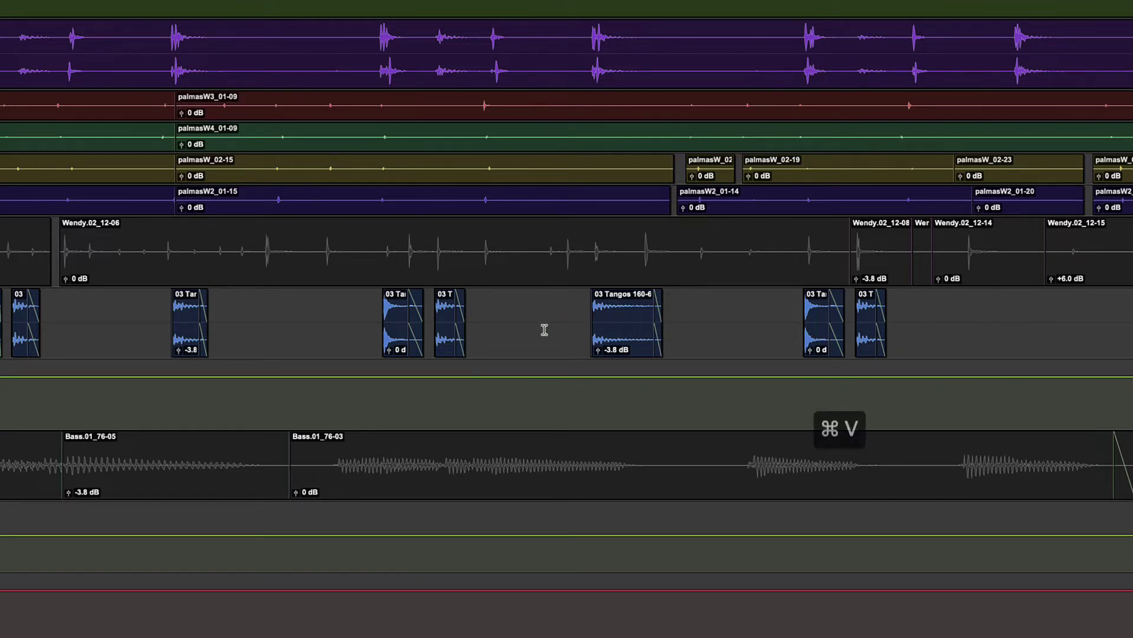
{"action": "key", "text": "super+z"}
{"action": "key", "text": "super+v"}
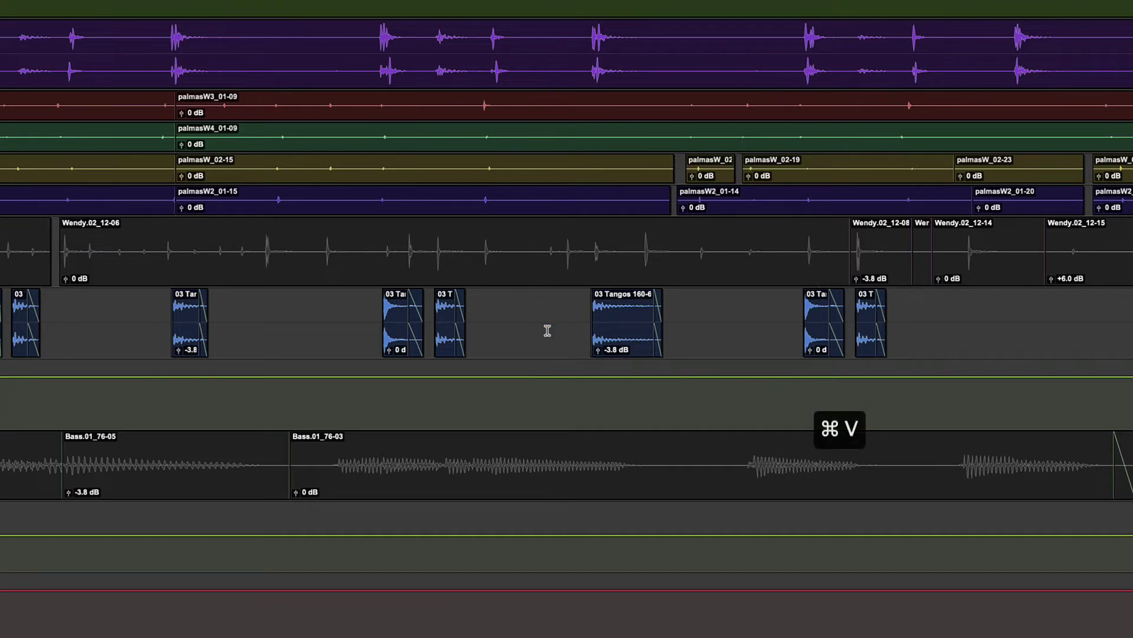
{"action": "key", "text": "super+z"}
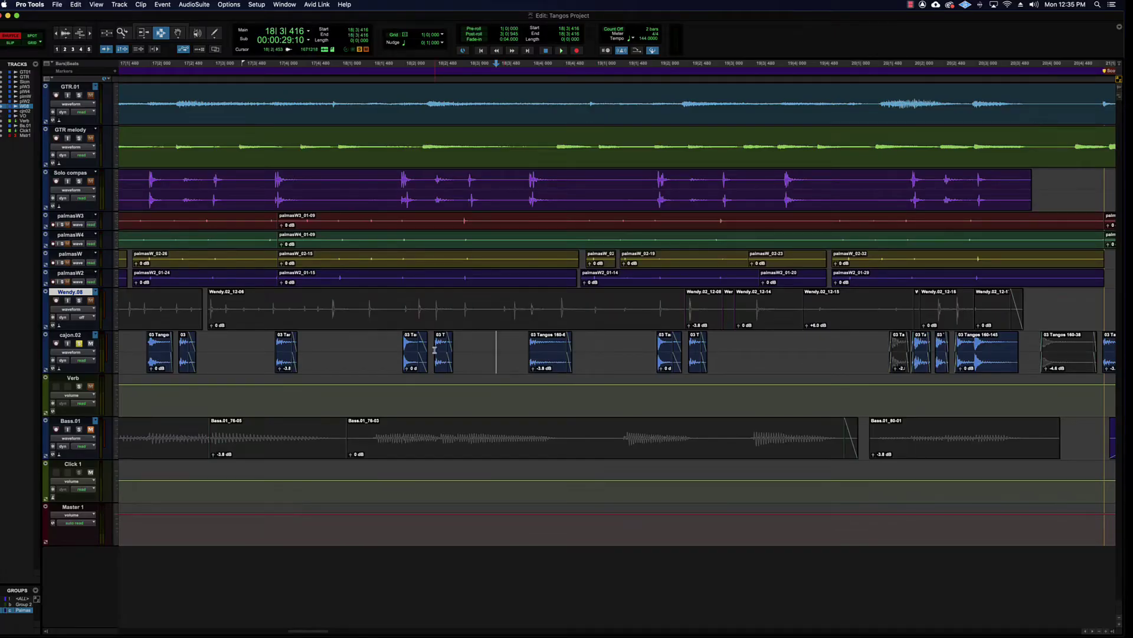
{"action": "key", "text": "cmd+v"}
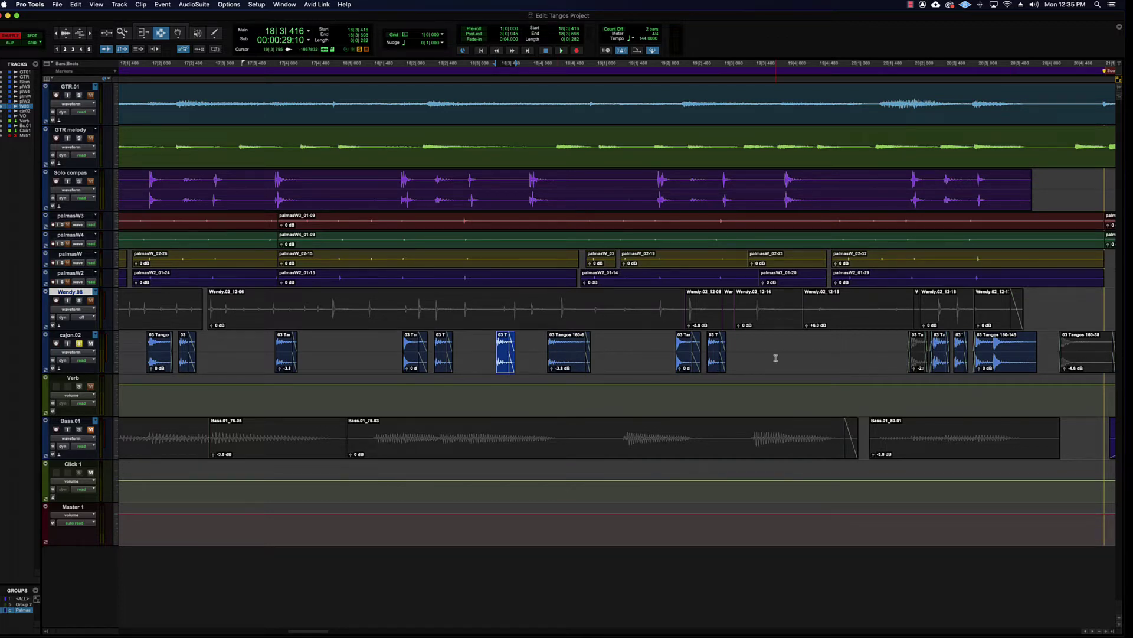
{"action": "key", "text": "super+z"}
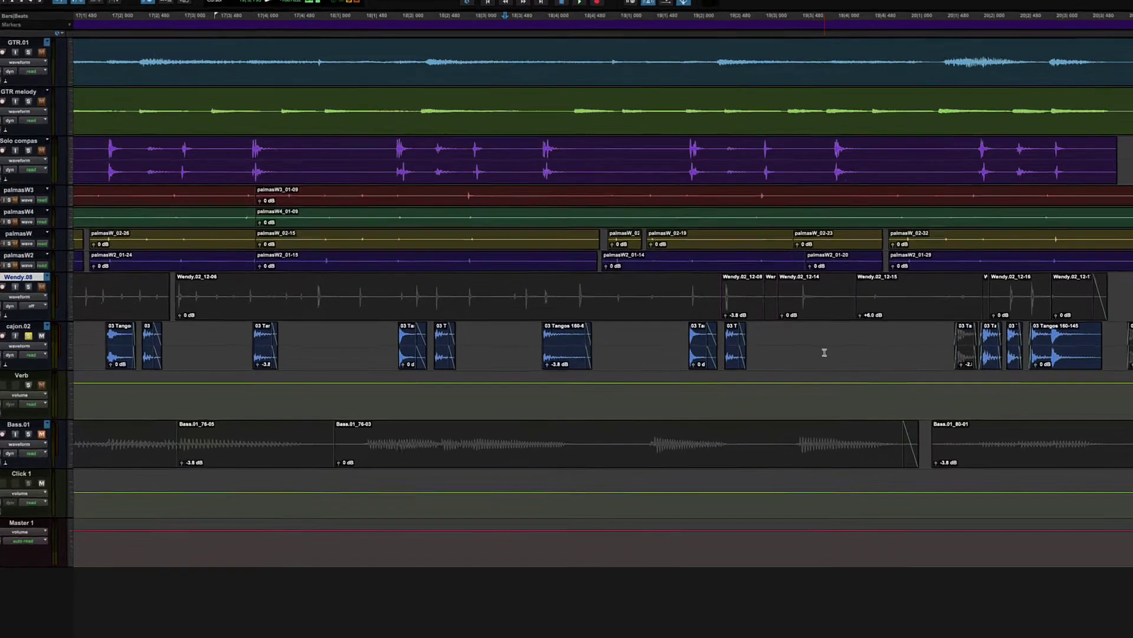
Try deleting the 03 Tangos 160-65 clip from cajon.02 in Shuffle mode, and undo the deletion.
{"action": "left_click", "coordinate": [533, 356]}
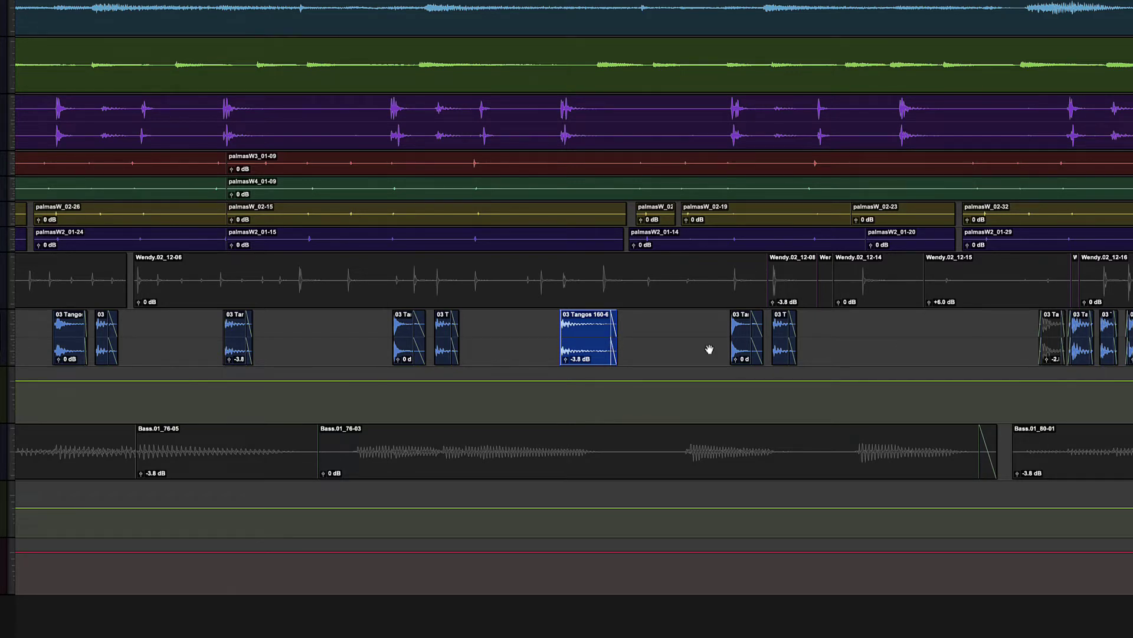
{"action": "key", "text": "super+z"}
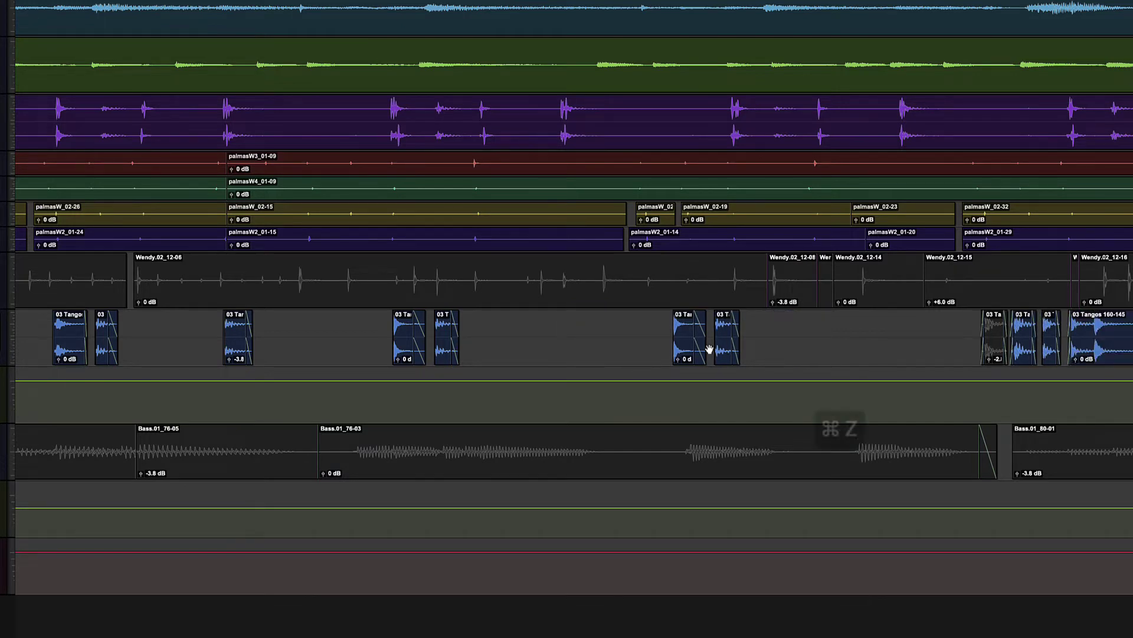
{"action": "key", "text": "super+z"}
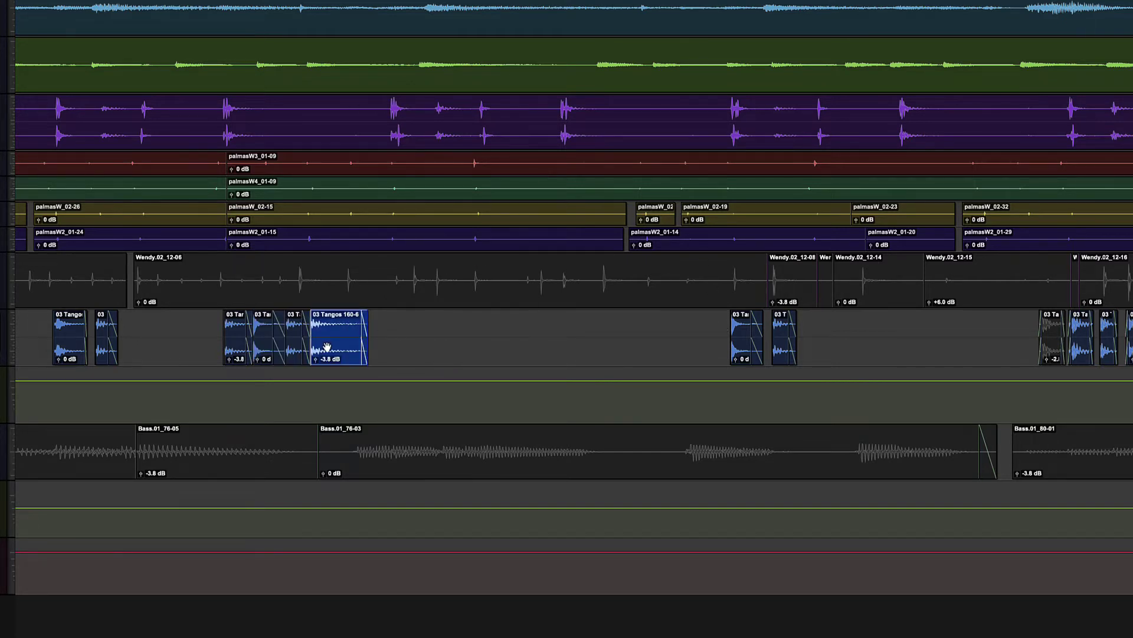
Reorder the four adjoining cajon.02 clips in Shuffle mode to 03 Tangos 160-41, 160-65, 160-73 and 160-46.
{"action": "key", "text": "super+bracketright"}
{"action": "left_click", "coordinate": [358, 344]}
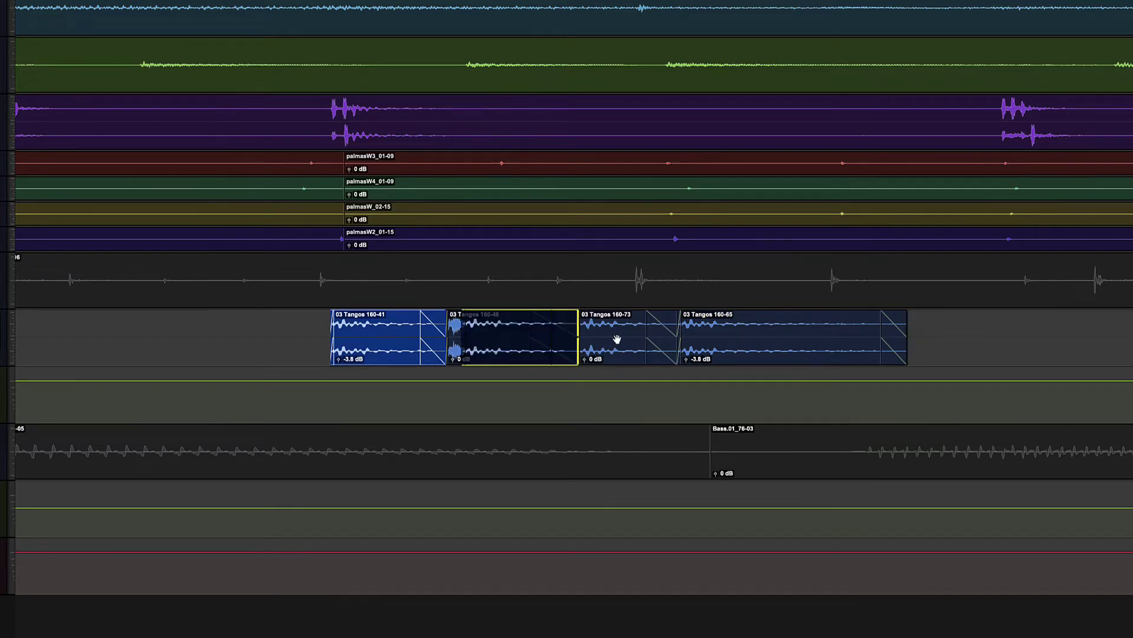
{"action": "left_click_drag", "start_coordinate": [435, 334], "coordinate": [898, 338]}
{"action": "left_click_drag", "start_coordinate": [632, 338], "coordinate": [924, 339]}
{"action": "left_click_drag", "start_coordinate": [509, 334], "coordinate": [939, 331]}
{"action": "left_click", "coordinate": [403, 336]}
{"action": "left_click_drag", "start_coordinate": [403, 335], "coordinate": [977, 341]}
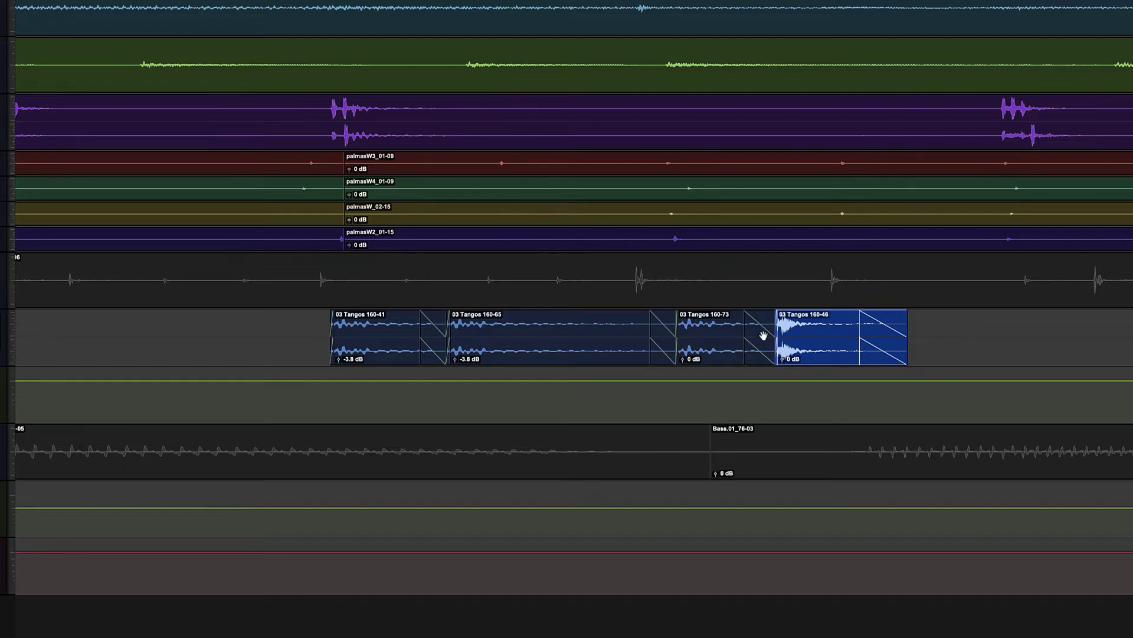
Shorten the end of the 03 Tangos 160-65 clip with the Trim tool, and trim the start of 160-41.
{"action": "key", "text": "super+2"}
{"action": "left_click_drag", "start_coordinate": [640, 337], "coordinate": [547, 341]}
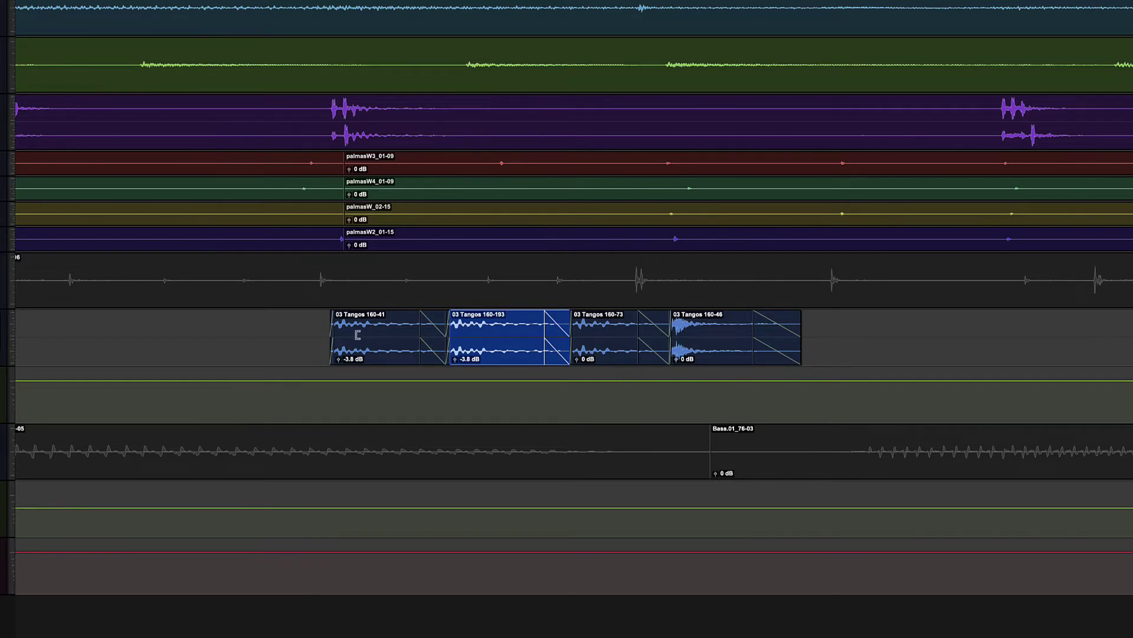
{"action": "left_click_drag", "start_coordinate": [362, 335], "coordinate": [380, 336]}
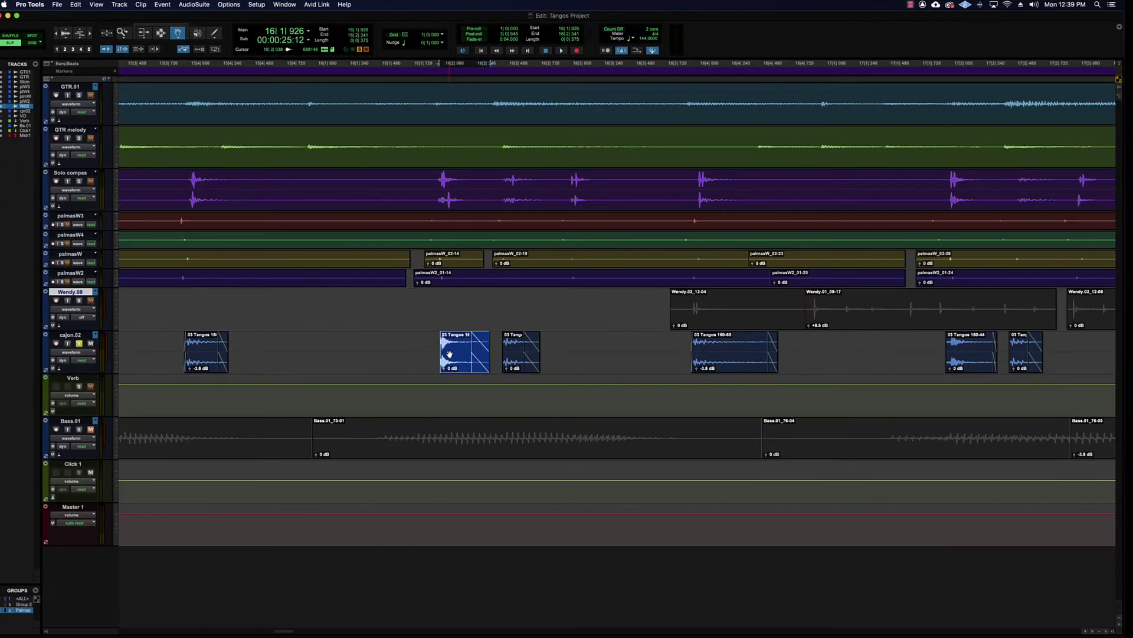
Try moving the cajon.02 clip at 16|1|926 in Slip mode to about 15|4|803 and back to about 16|1|875, and undo the moves.
{"action": "left_click_drag", "start_coordinate": [446, 353], "coordinate": [301, 353]}
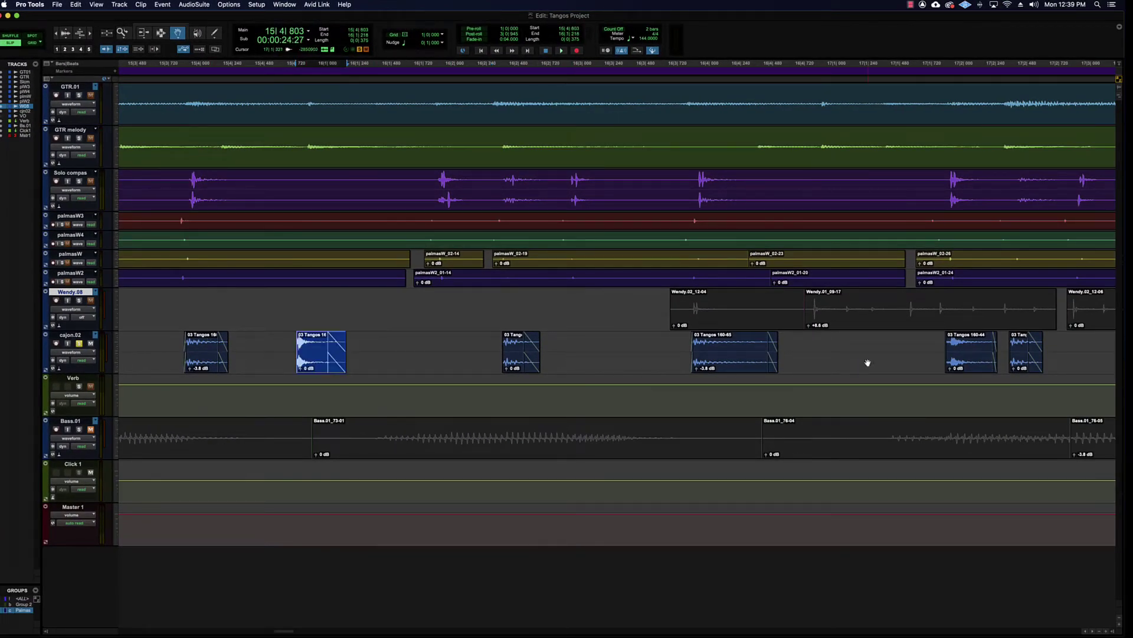
{"action": "left_click_drag", "start_coordinate": [303, 352], "coordinate": [457, 360]}
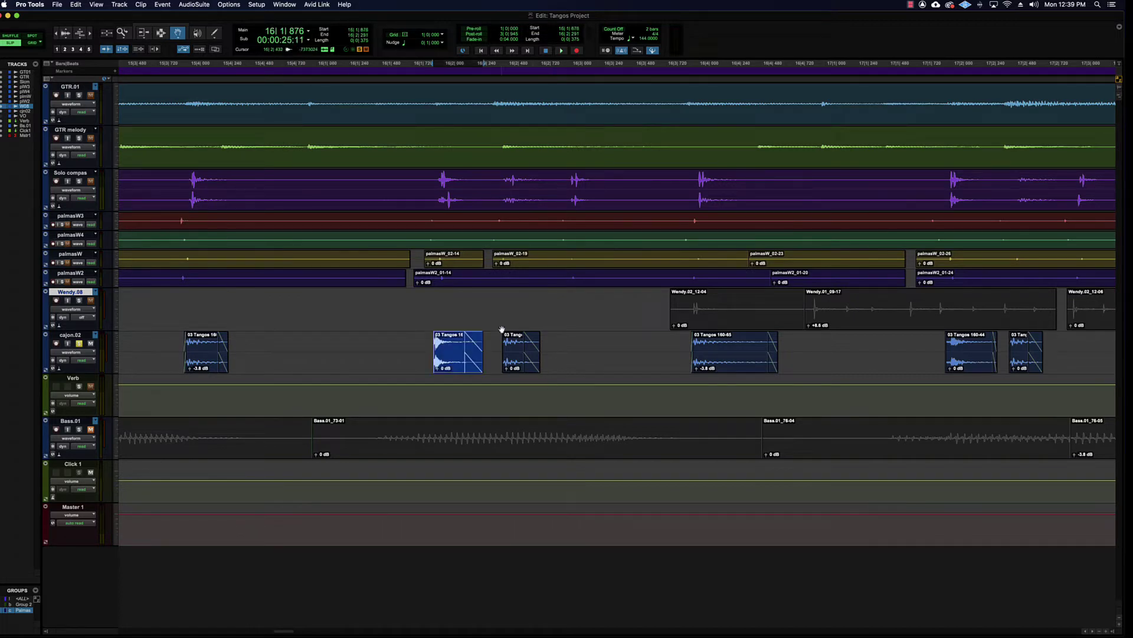
{"action": "key", "text": "super+z"}
{"action": "key", "text": "super+z"}
{"action": "key", "text": "super+z"}
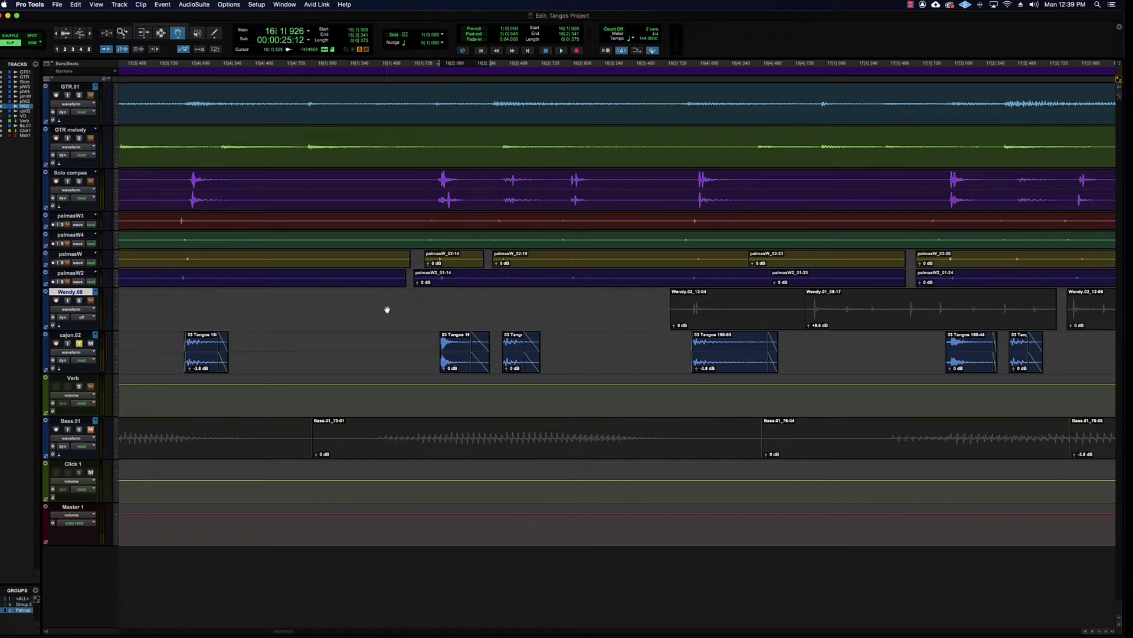
Try moving the same cajon.02 clip on top of 03 Tangos 160-65 in Slip mode, and undo the move.
{"action": "left_click_drag", "start_coordinate": [450, 350], "coordinate": [709, 351]}
{"action": "key", "text": "ctrl+z"}
{"action": "key", "text": "ctrl+z"}
Set the edit mode to Spot and spot the selected cajon.02 clip so that it ends at 18|1|000.
{"action": "key", "text": "alt+3"}
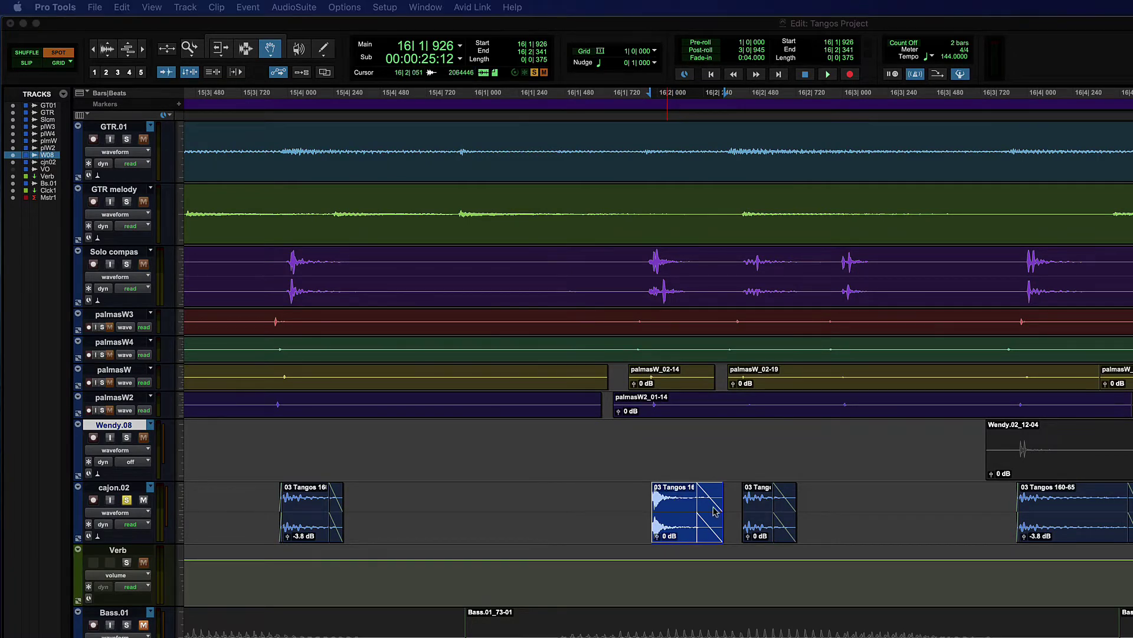
{"action": "left_click_drag", "start_coordinate": [808, 208], "coordinate": [864, 208]}
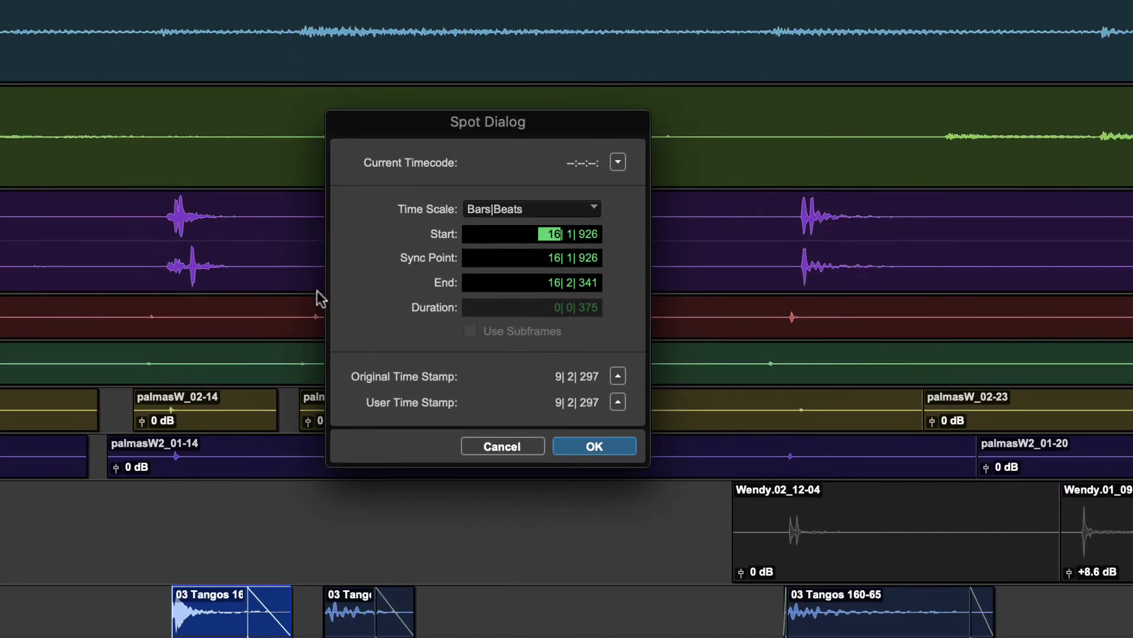
{"action": "left_click", "coordinate": [553, 259]}
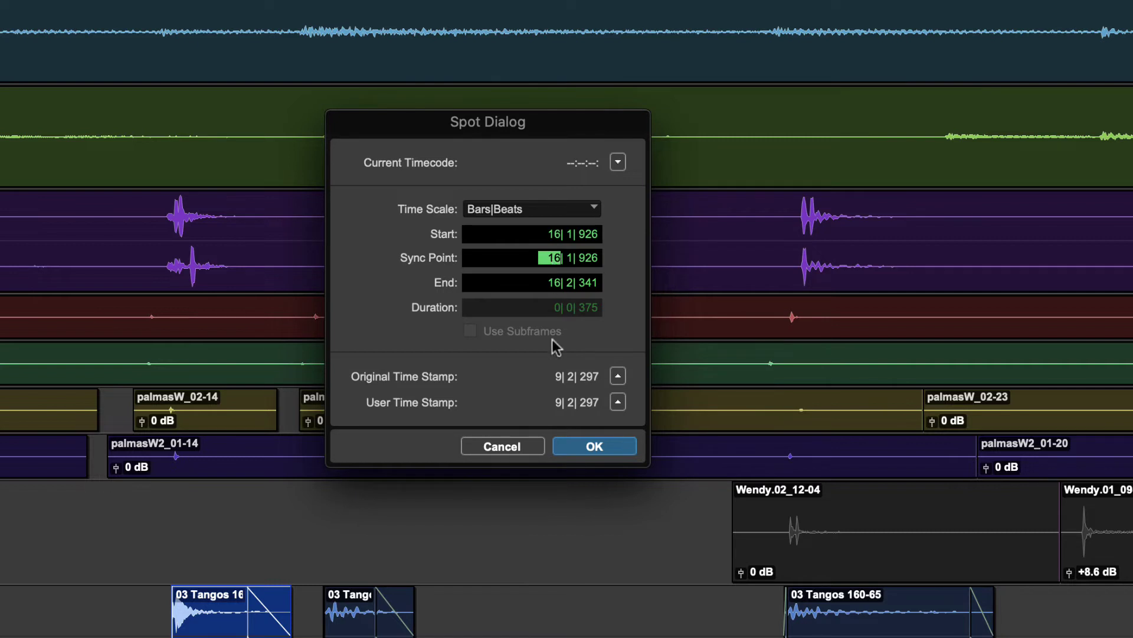
{"action": "key", "text": "Tab"}
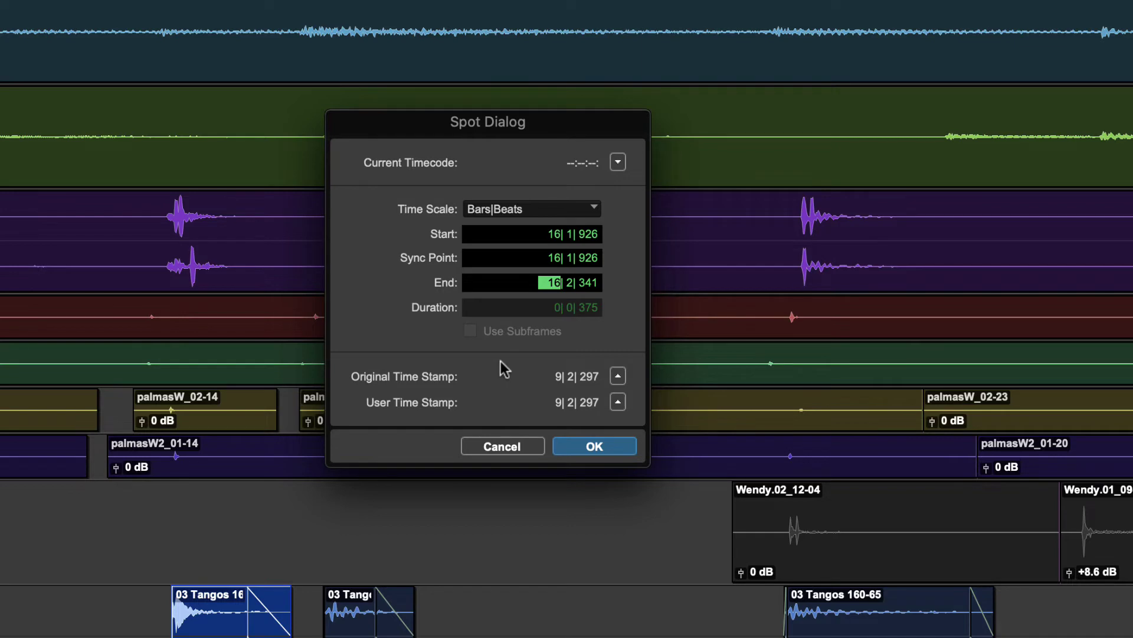
{"action": "type", "text": "18"}
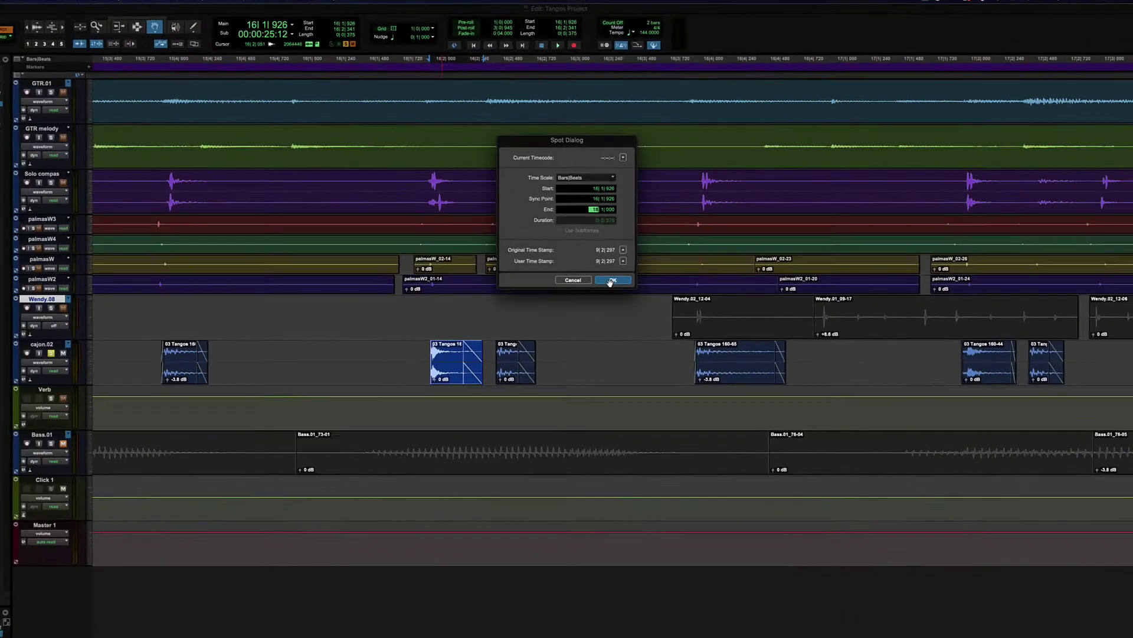
{"action": "left_click", "coordinate": [591, 405]}
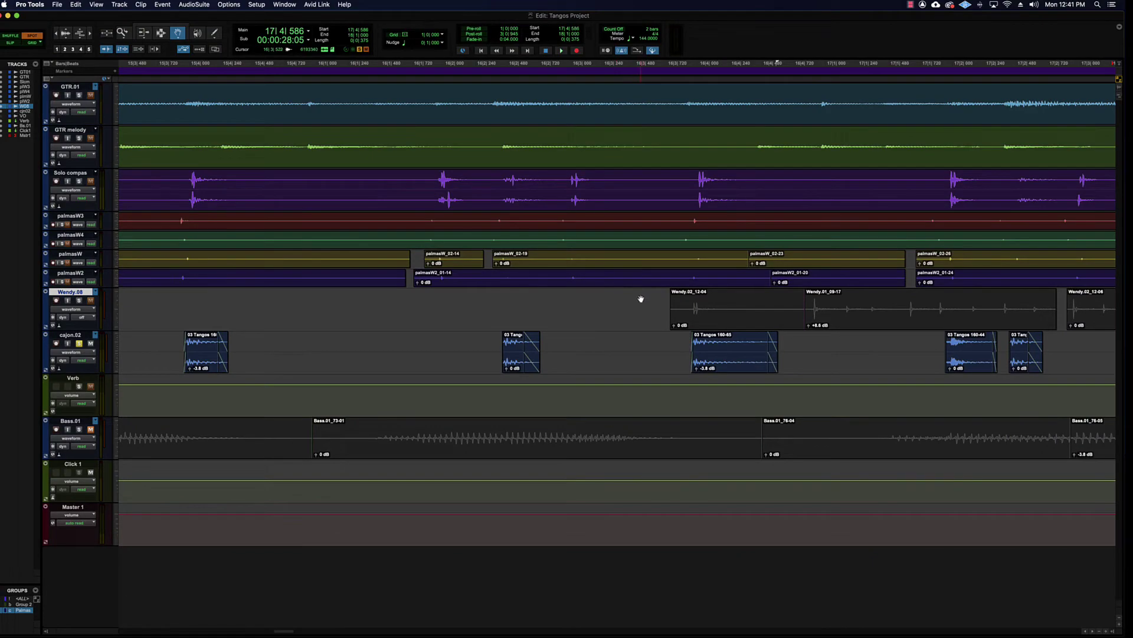
Check the spotted clip's end against the bar 18 line, and undo the spot move.
{"action": "key", "text": "super+bracketleft"}
{"action": "key", "text": "super+bracketleft"}
{"action": "key", "text": "super+bracketright"}
{"action": "key", "text": "super+bracketright"}
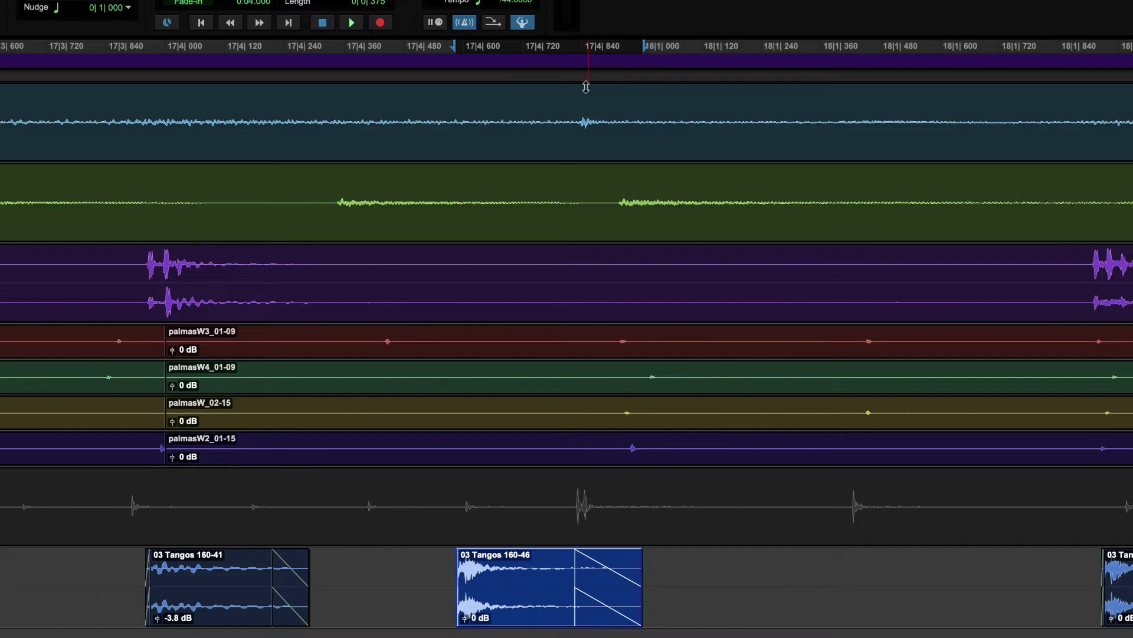
{"action": "key", "text": "super+z"}
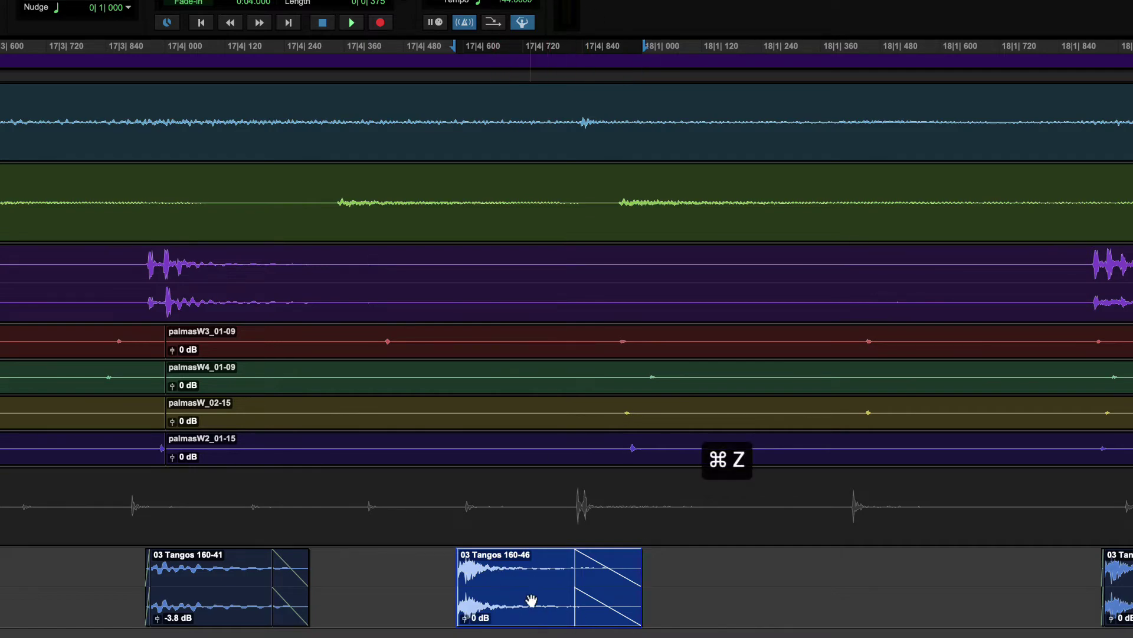
Try spotting the cajon.02 clip at 16|1|926 so that it starts at 18|1|000, and undo the move.
{"action": "key", "text": "super+bracketleft"}
{"action": "key", "text": "super+bracketleft"}
{"action": "key", "text": "super+bracketleft"}
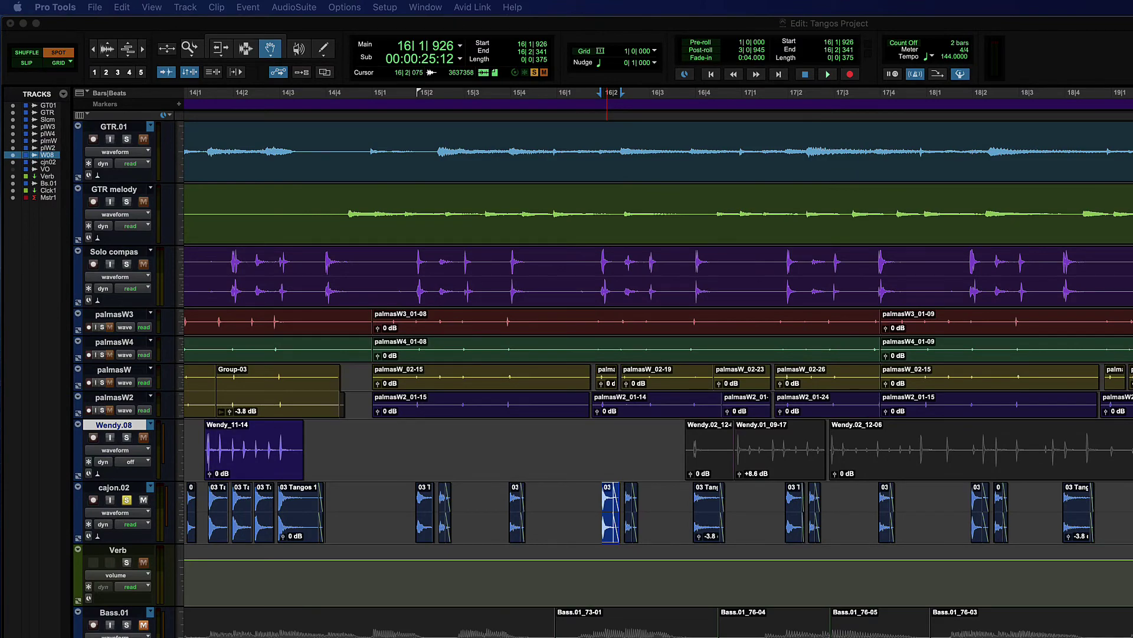
{"action": "left_click", "coordinate": [610, 509]}
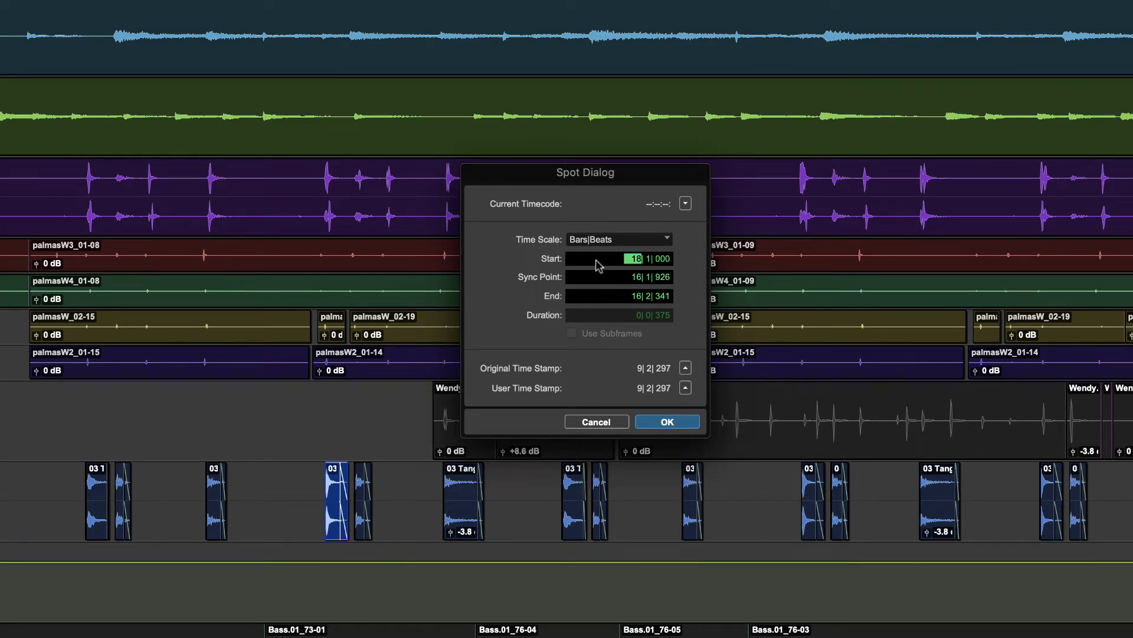
{"action": "left_click", "coordinate": [667, 423]}
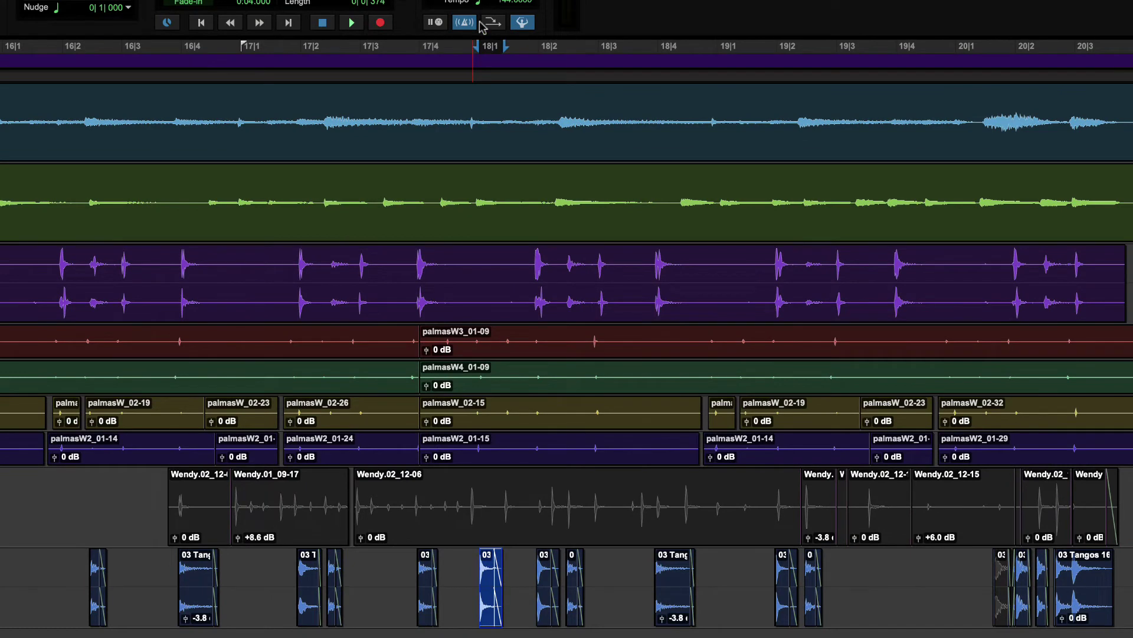
{"action": "key", "text": "super+z"}
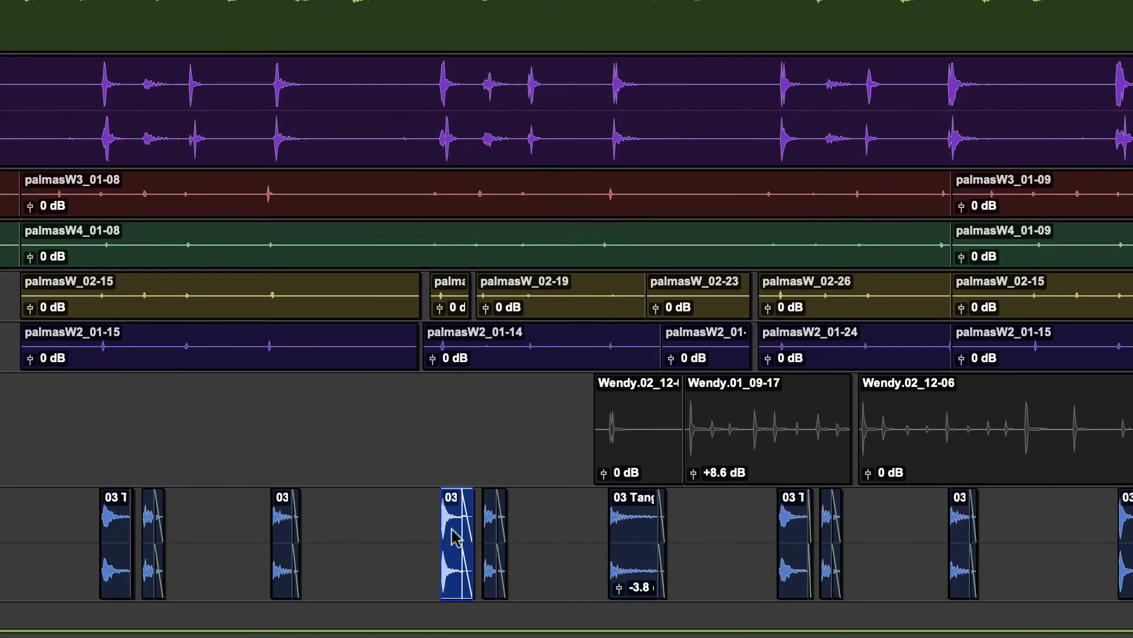
Open the selected cajon.02 clip's spot settings and examine the available time scale options.
{"action": "left_click", "coordinate": [456, 543]}
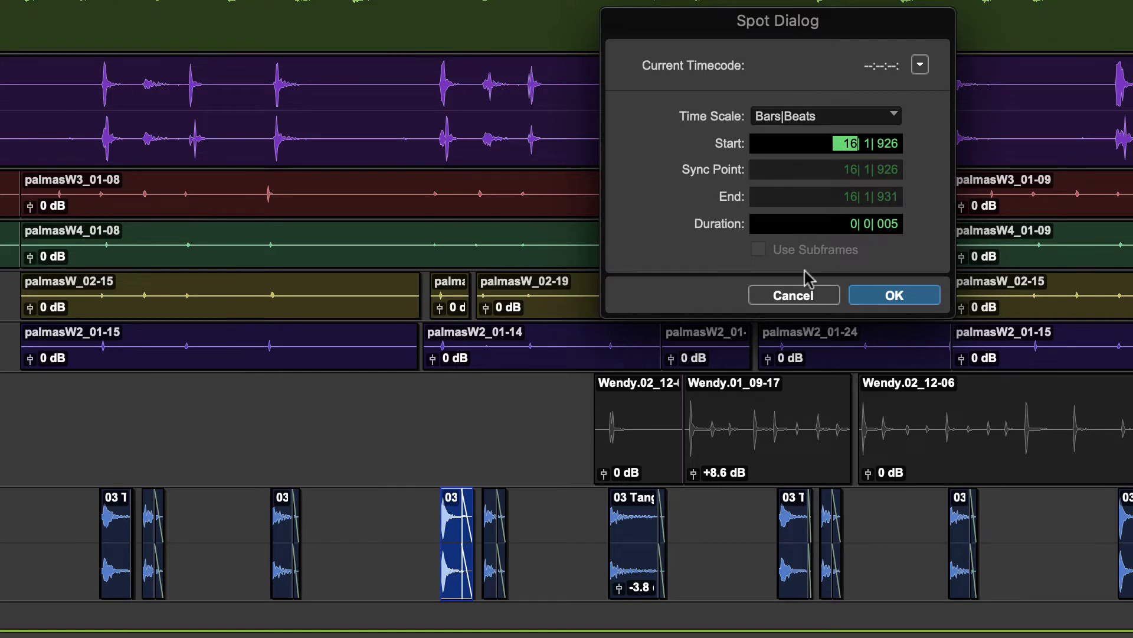
{"action": "left_click", "coordinate": [867, 117]}
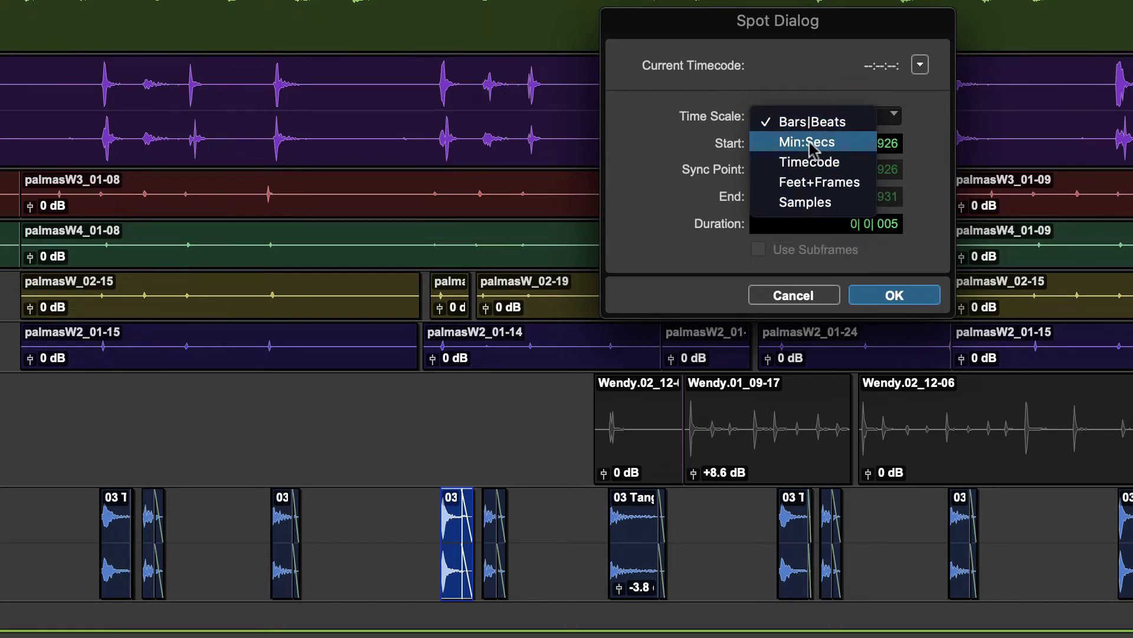
{"action": "key", "text": "Escape"}
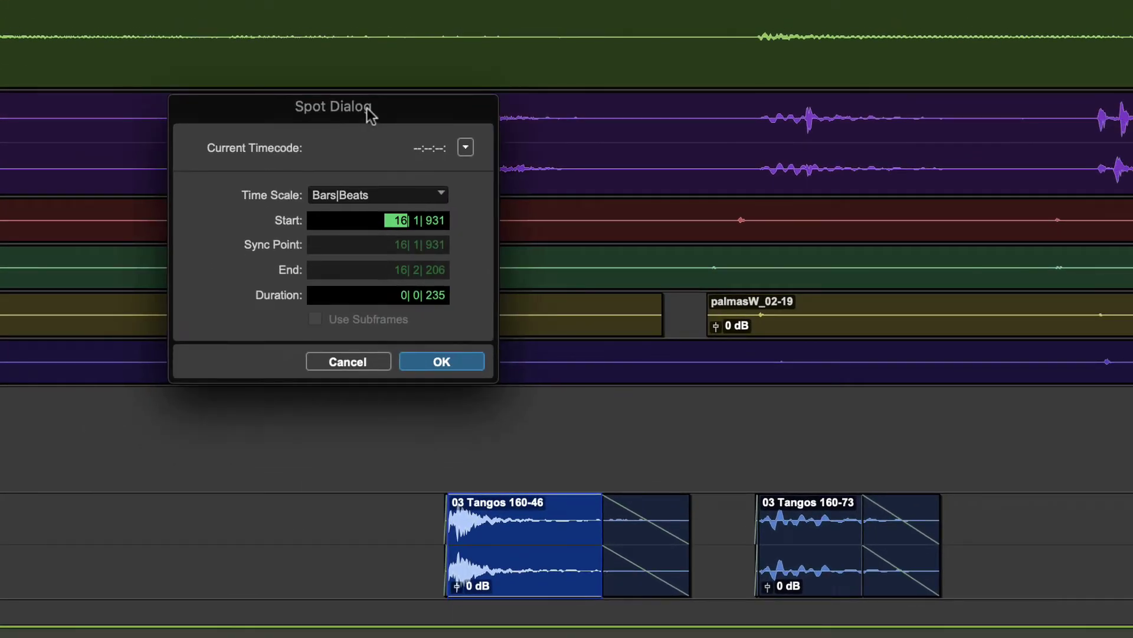
Try trimming the 03 Tangos 160-46 clip in Spot mode so that it starts at 16|2|000.
{"action": "left_click", "coordinate": [435, 221]}
{"action": "key", "text": "Left"}
{"action": "type", "text": "2"}
{"action": "key", "text": "Right"}
{"action": "type", "text": "000"}
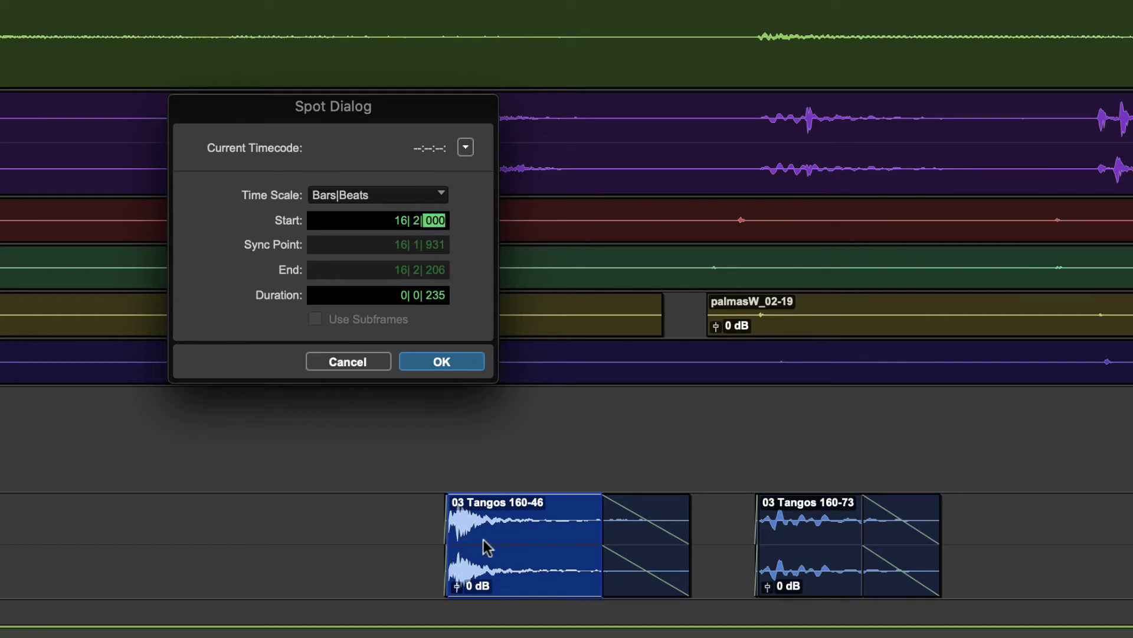
{"action": "left_click", "coordinate": [442, 362]}
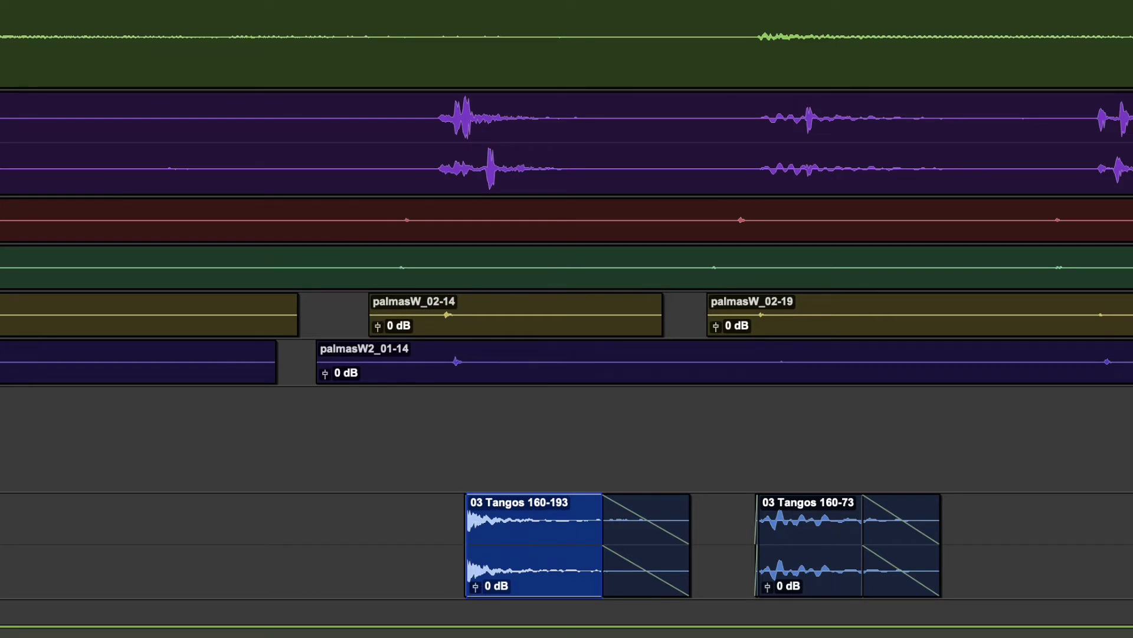
Try trimming the same clip's end to 16|3|000, and undo both the end and start trims.
{"action": "left_click", "coordinate": [534, 543]}
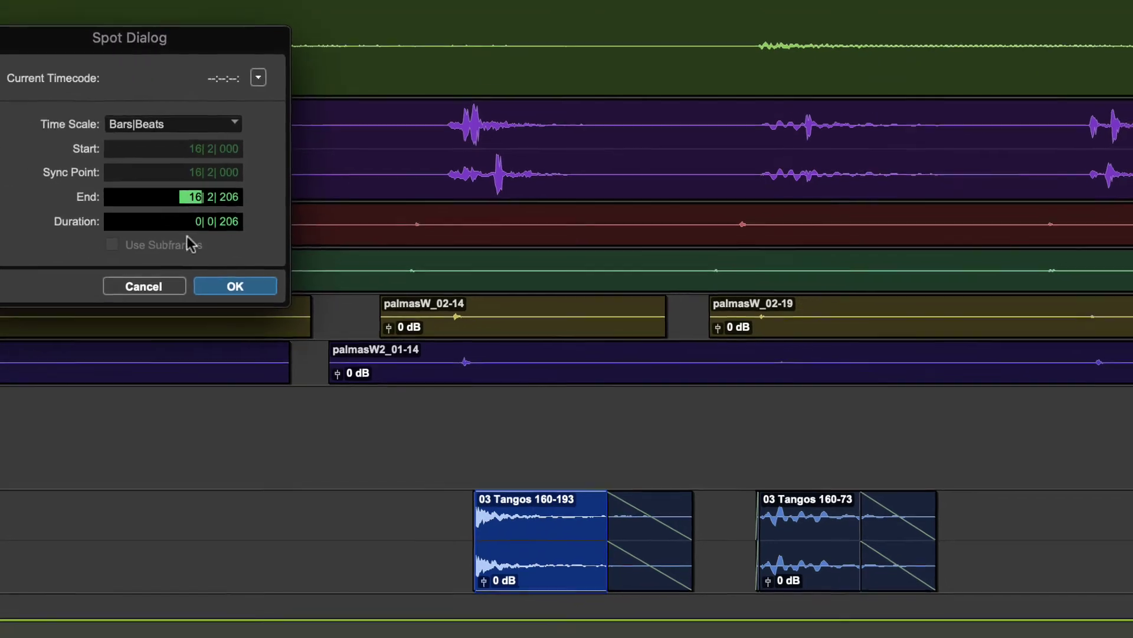
{"action": "key", "text": "Right"}
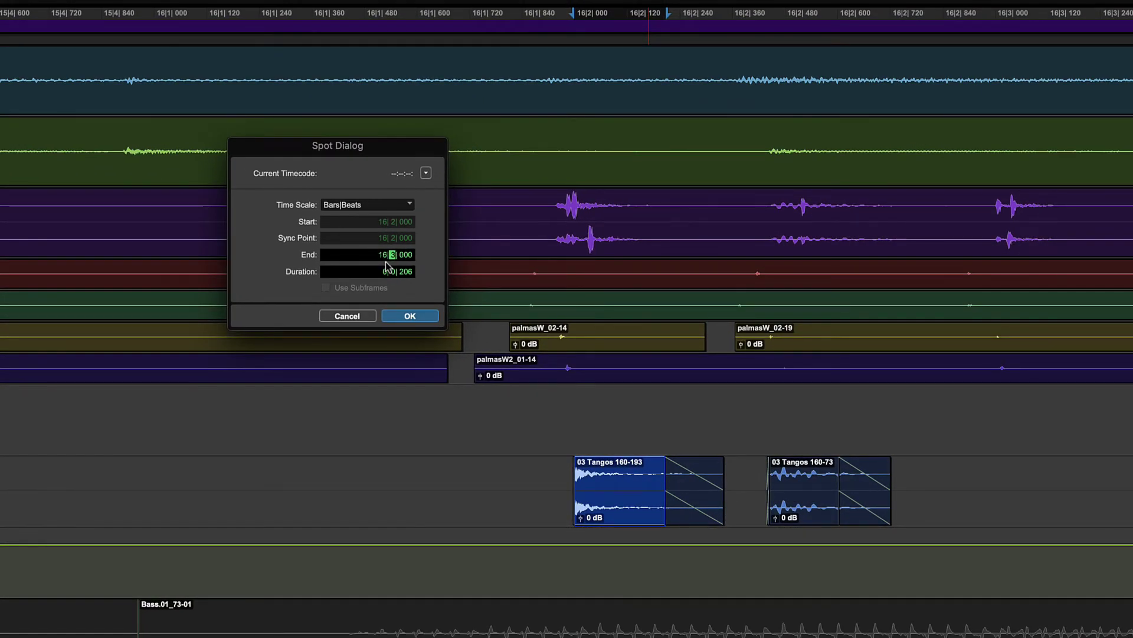
{"action": "left_click", "coordinate": [409, 316]}
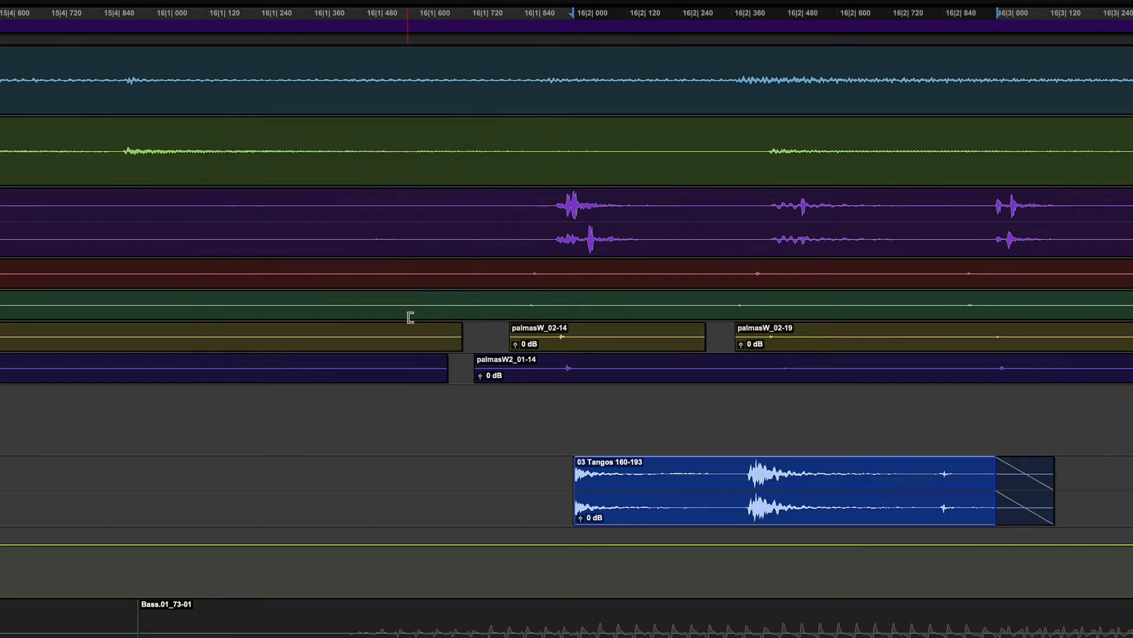
{"action": "key", "text": "super+z"}
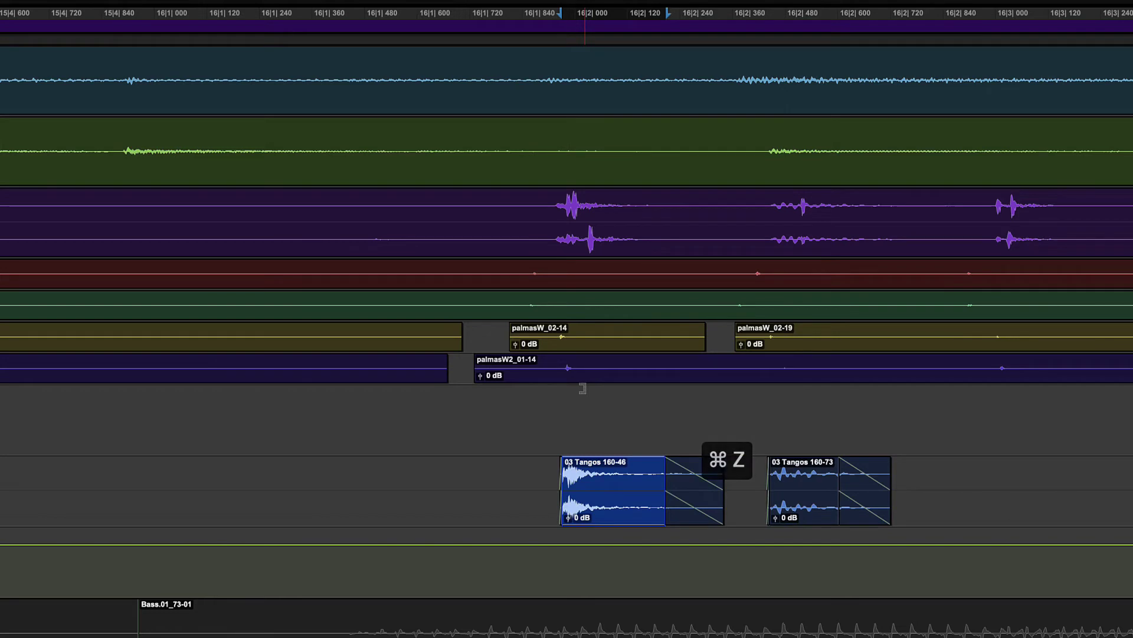
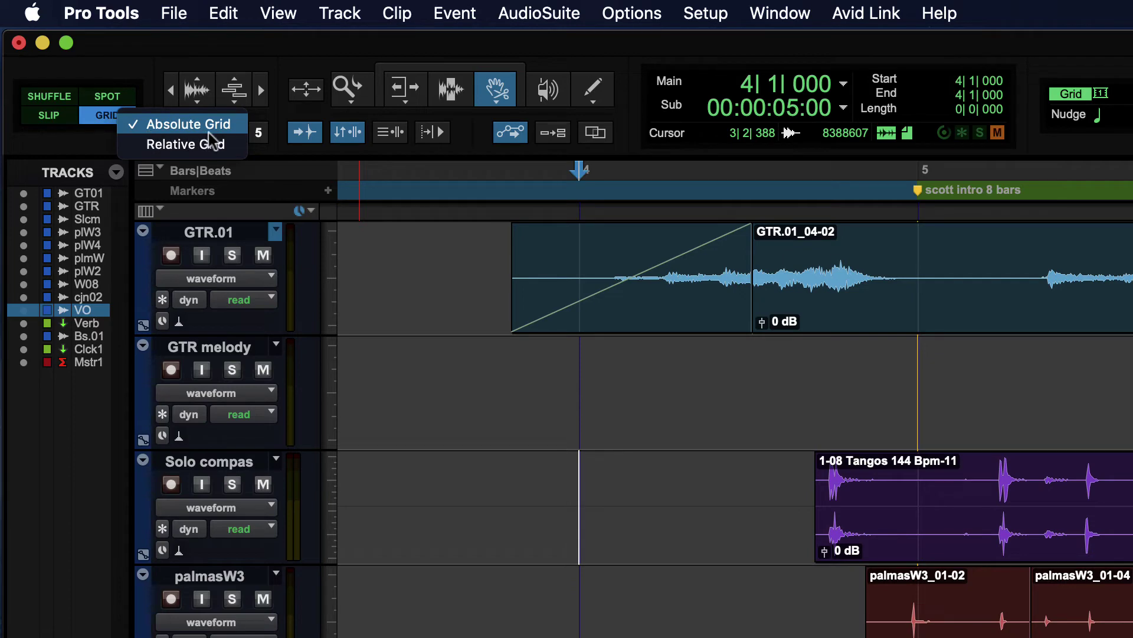
In Absolute Grid mode, select the 1-08 Tangos 144 Bpm-11 clip and solo the Solo compas track.
{"action": "left_click", "coordinate": [222, 144]}
{"action": "key", "text": "super+bracketright"}
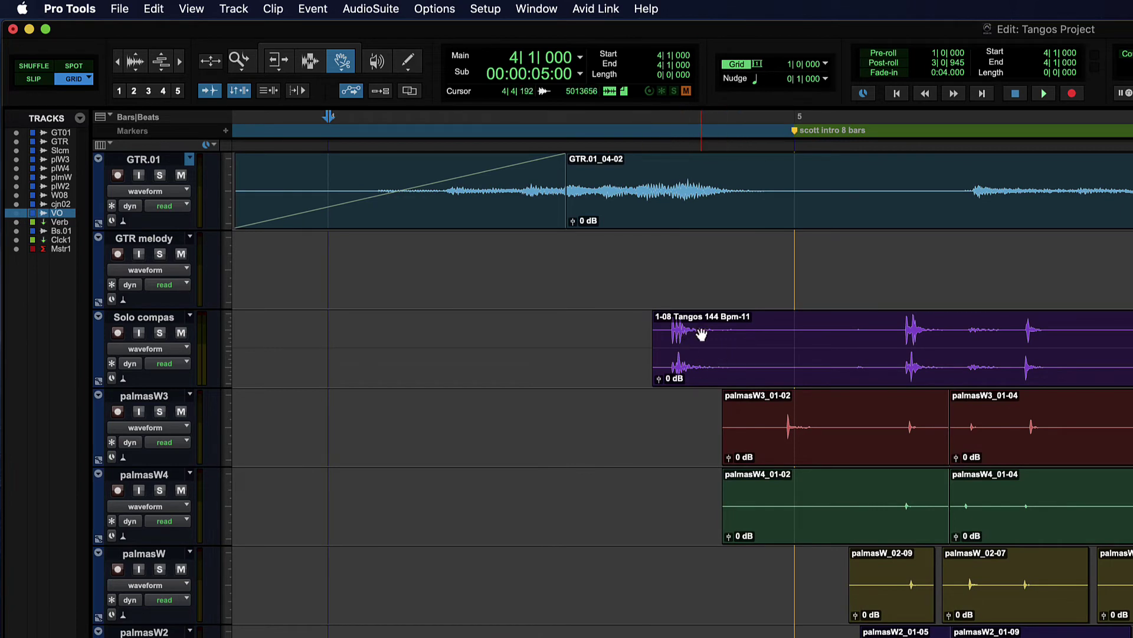
{"action": "left_click", "coordinate": [1008, 332]}
{"action": "key", "text": "shift+s"}
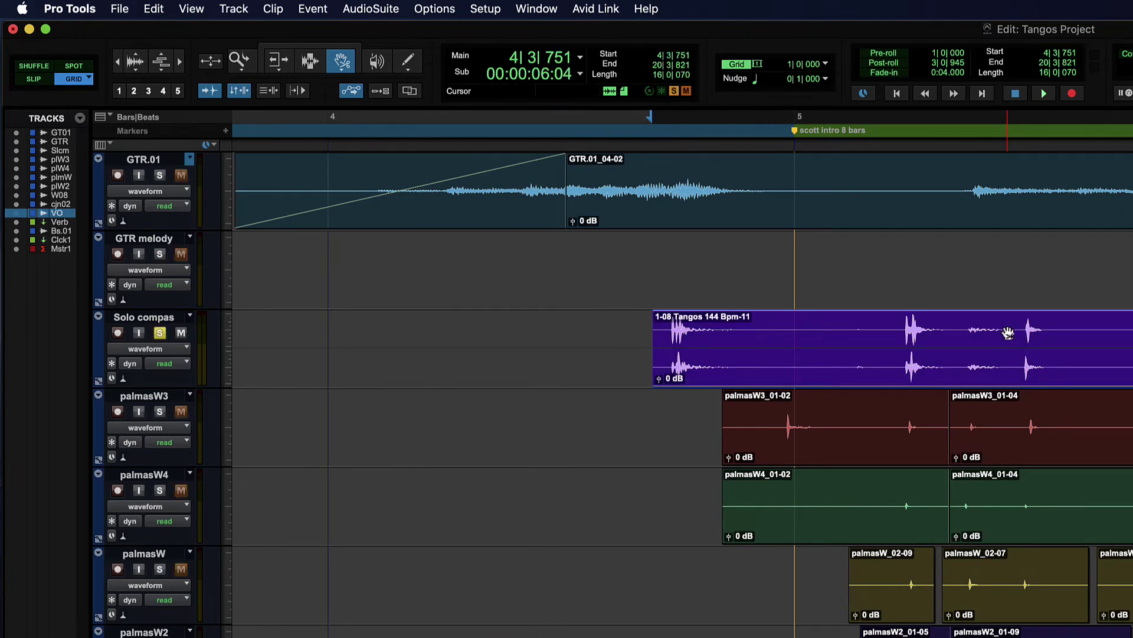
Play from the selected clip, switching the Solo compas solo off and back on, and stop playback.
{"action": "key", "text": "space"}
{"action": "left_click", "coordinate": [161, 334]}
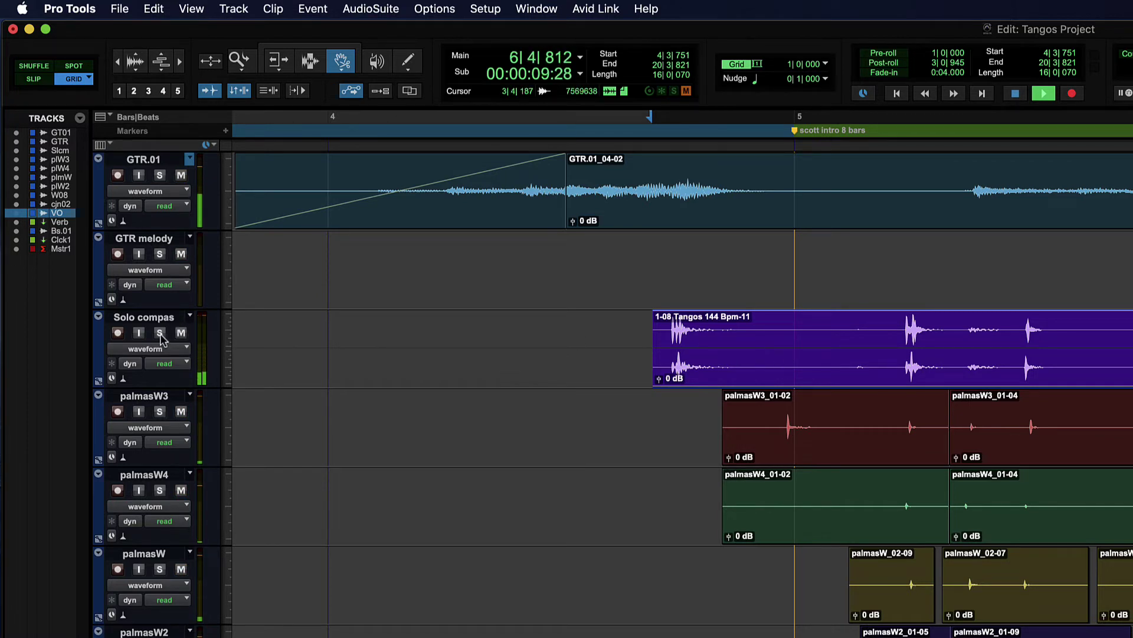
{"action": "left_click", "coordinate": [159, 332]}
{"action": "key", "text": "space"}
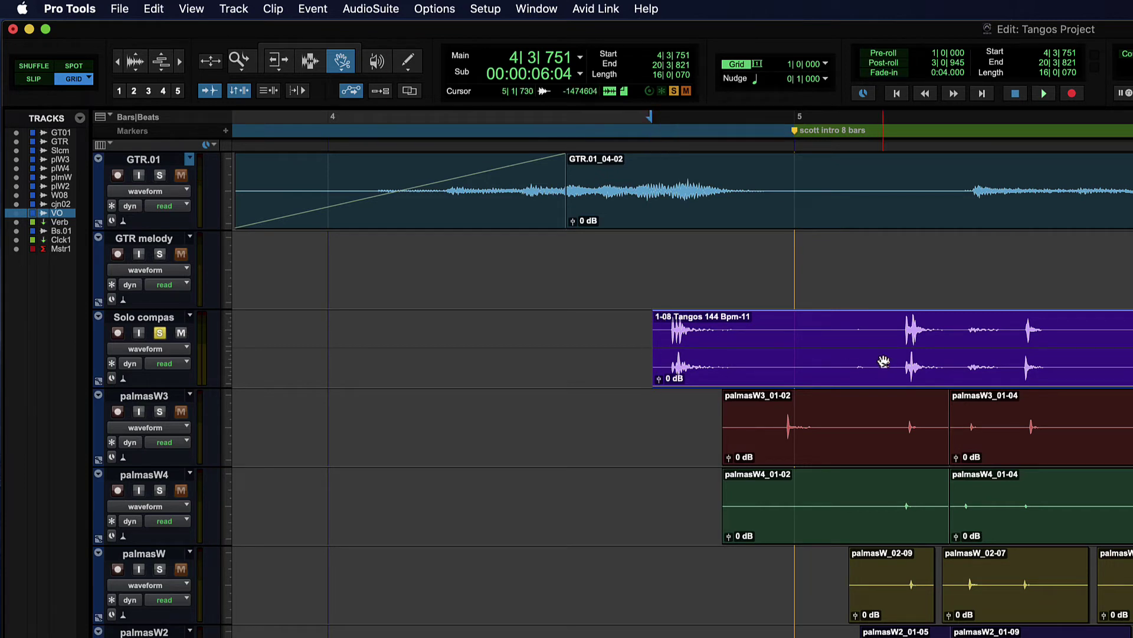
Set the grid value to 1/4 note.
{"action": "left_click", "coordinate": [766, 66]}
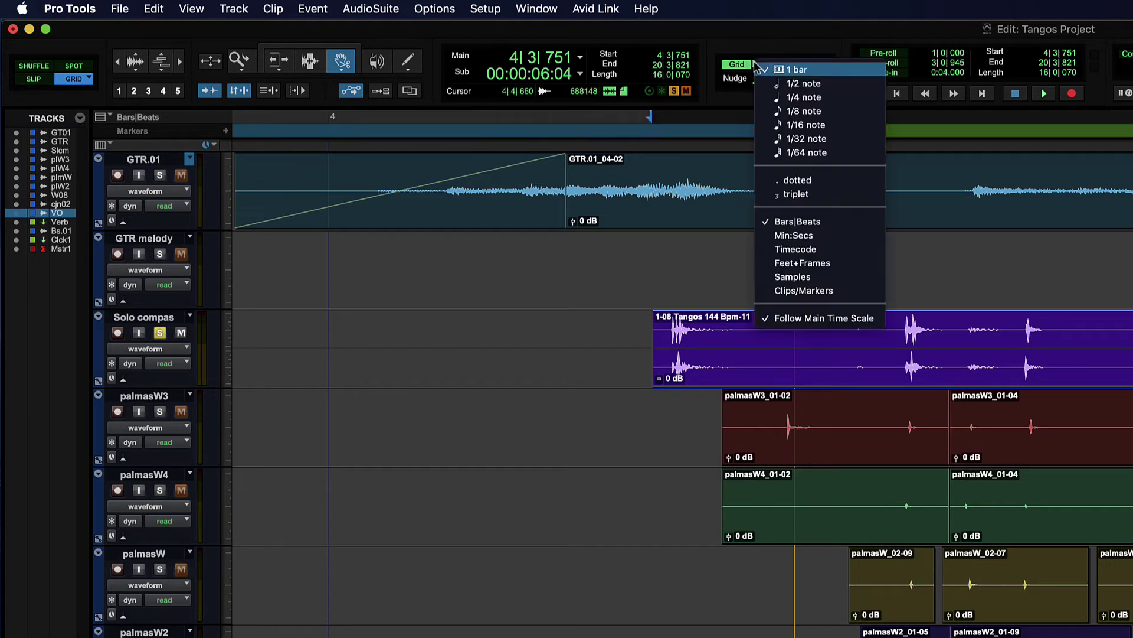
{"action": "left_click", "coordinate": [800, 97]}
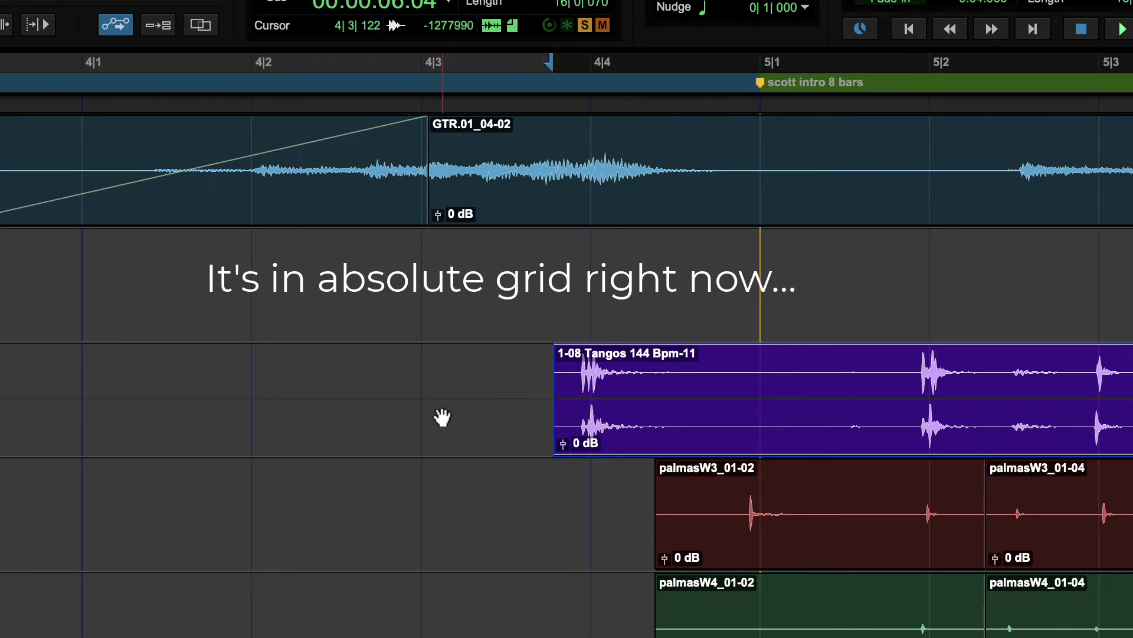
Try snapping the Solo compas clip to 4|4|000 in Absolute Grid mode, play it back, and undo the move.
{"action": "left_click_drag", "start_coordinate": [772, 418], "coordinate": [803, 407]}
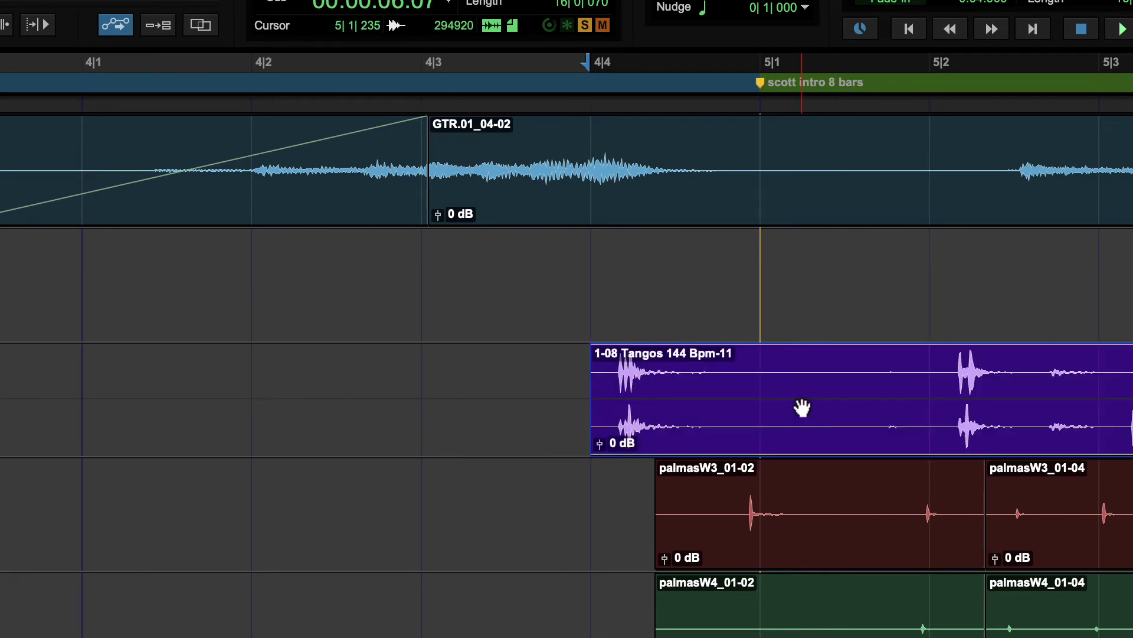
{"action": "key", "text": "space"}
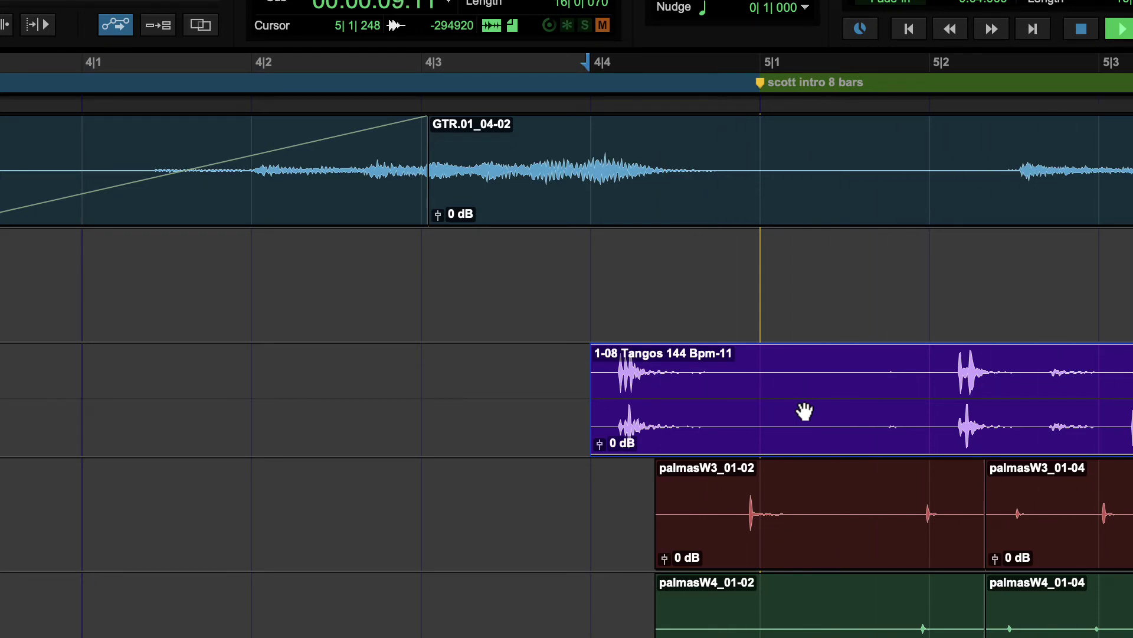
{"action": "key", "text": "space"}
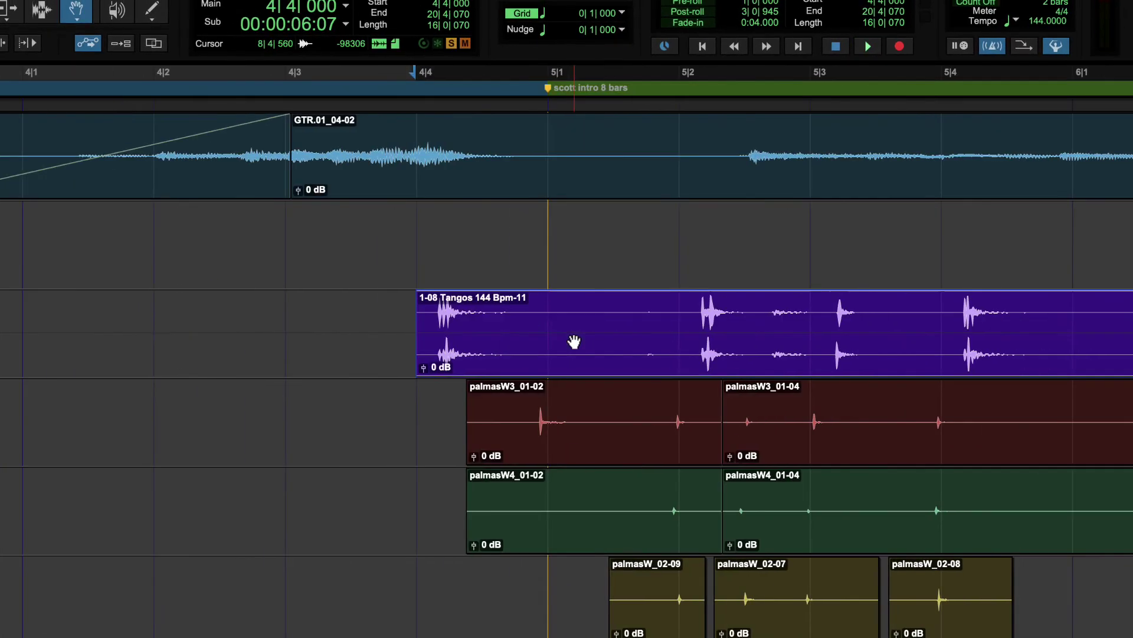
{"action": "key", "text": "super+z"}
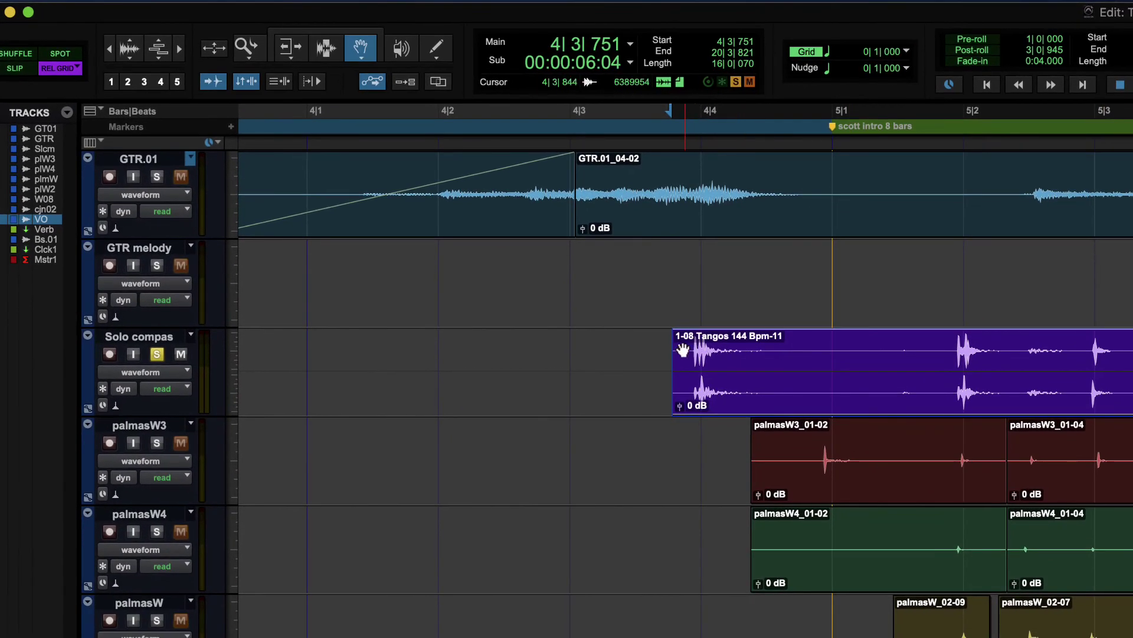
In Relative Grid mode, move the Solo compas clip back and forth by quarter notes, leaving its start at 4|2|751.
{"action": "left_click_drag", "start_coordinate": [797, 368], "coordinate": [714, 370]}
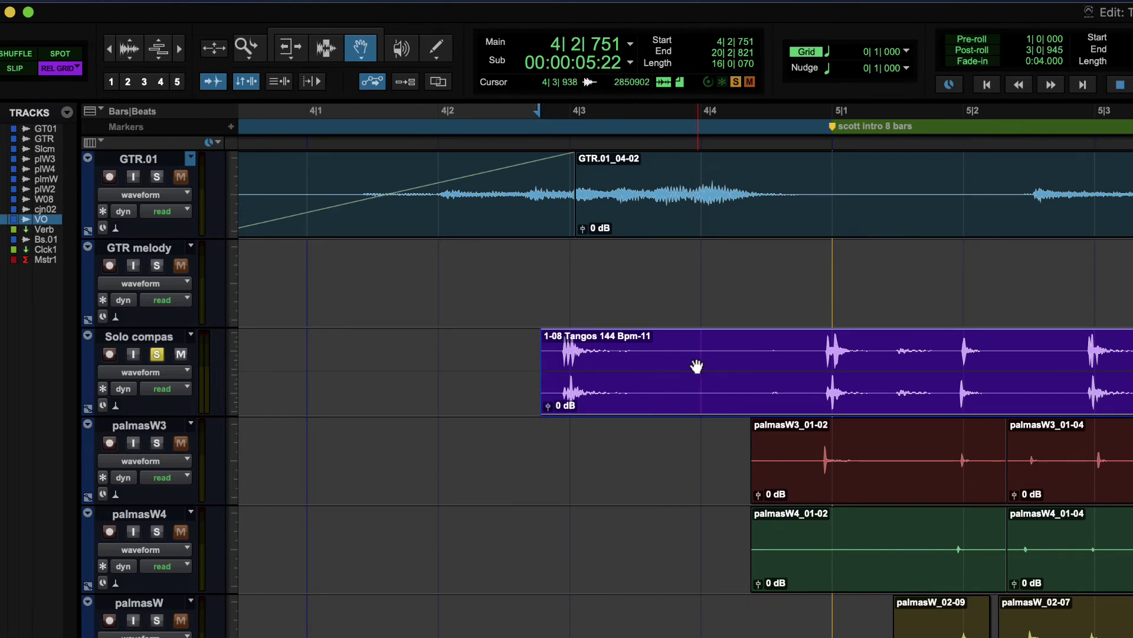
{"action": "left_click_drag", "start_coordinate": [896, 392], "coordinate": [786, 387]}
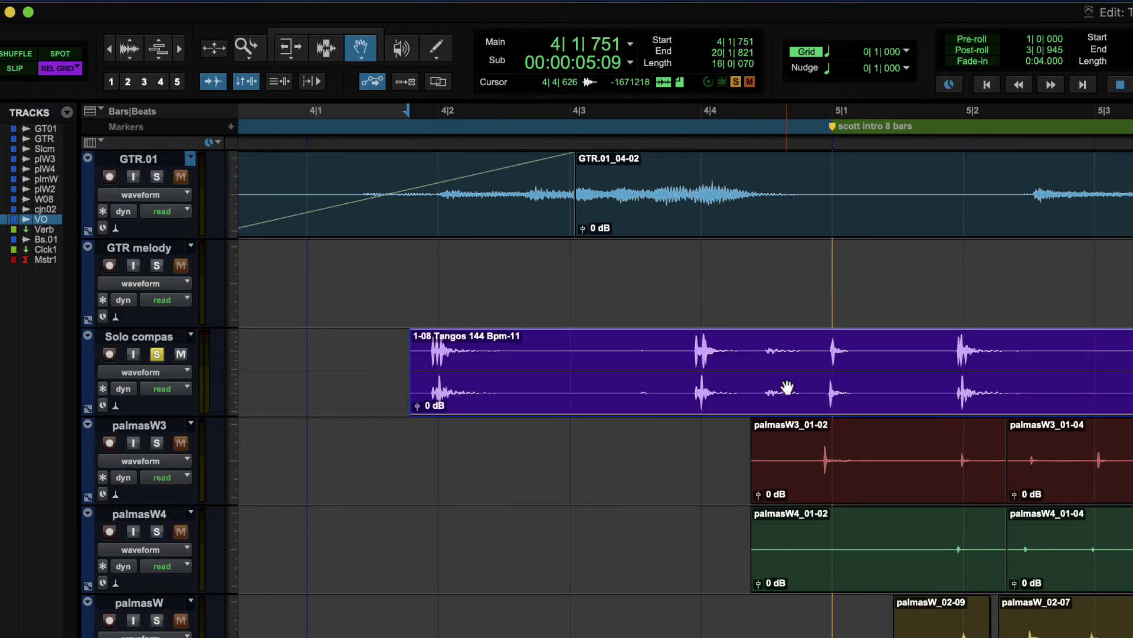
{"action": "key", "text": "KP_Subtract"}
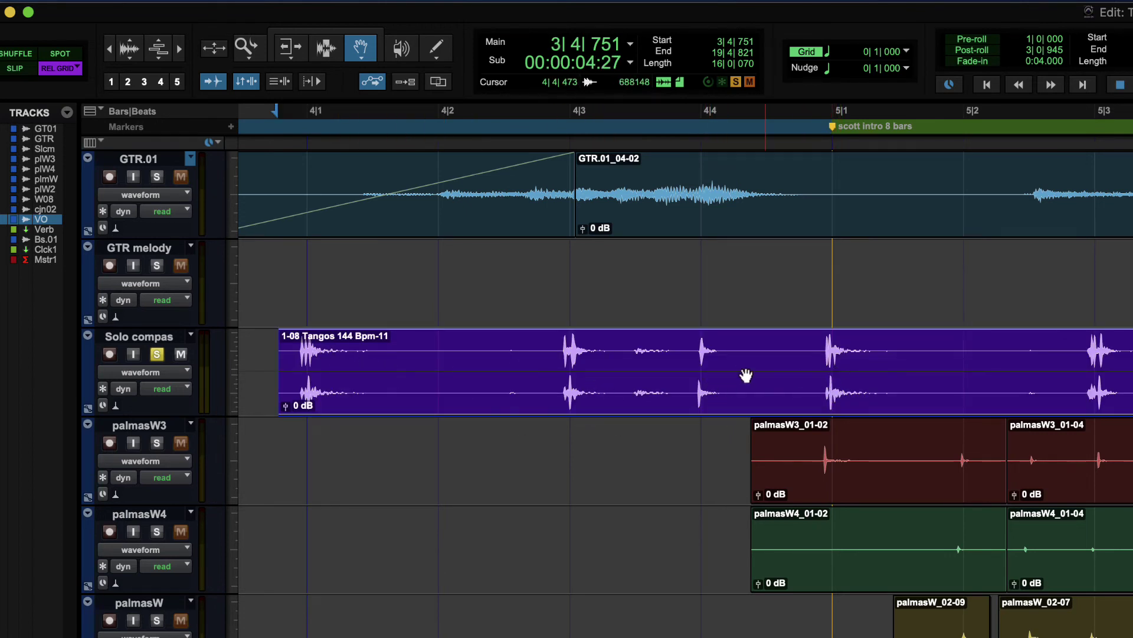
{"action": "key", "text": "KP_Add"}
{"action": "key", "text": "KP_Add"}
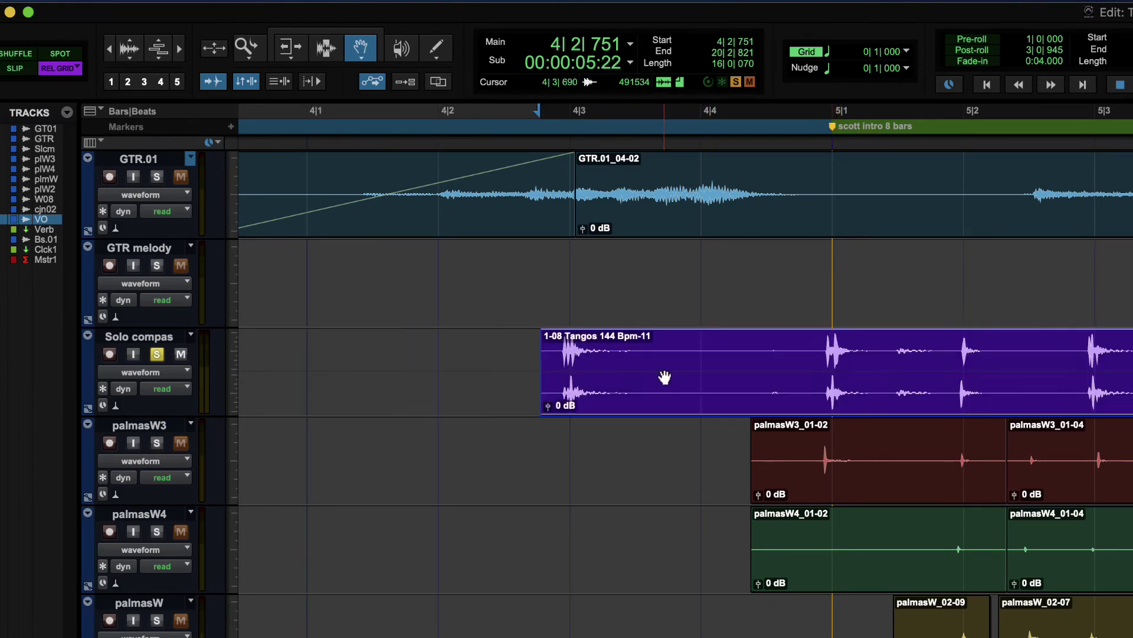
{"action": "key", "text": "KP_Add"}
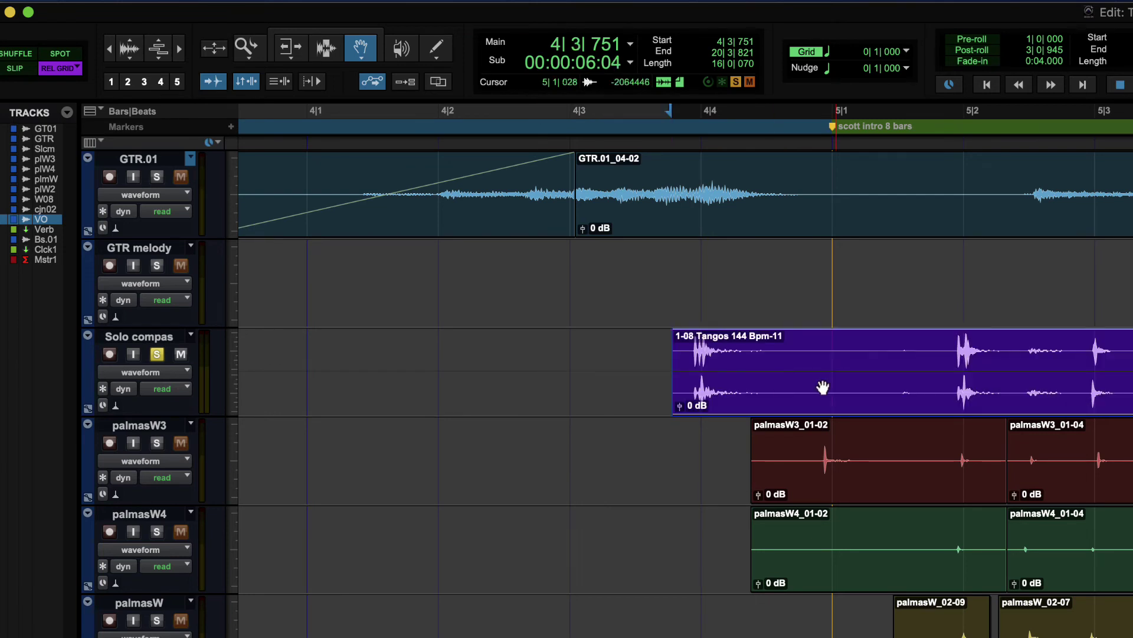
{"action": "key", "text": "KP_Subtract"}
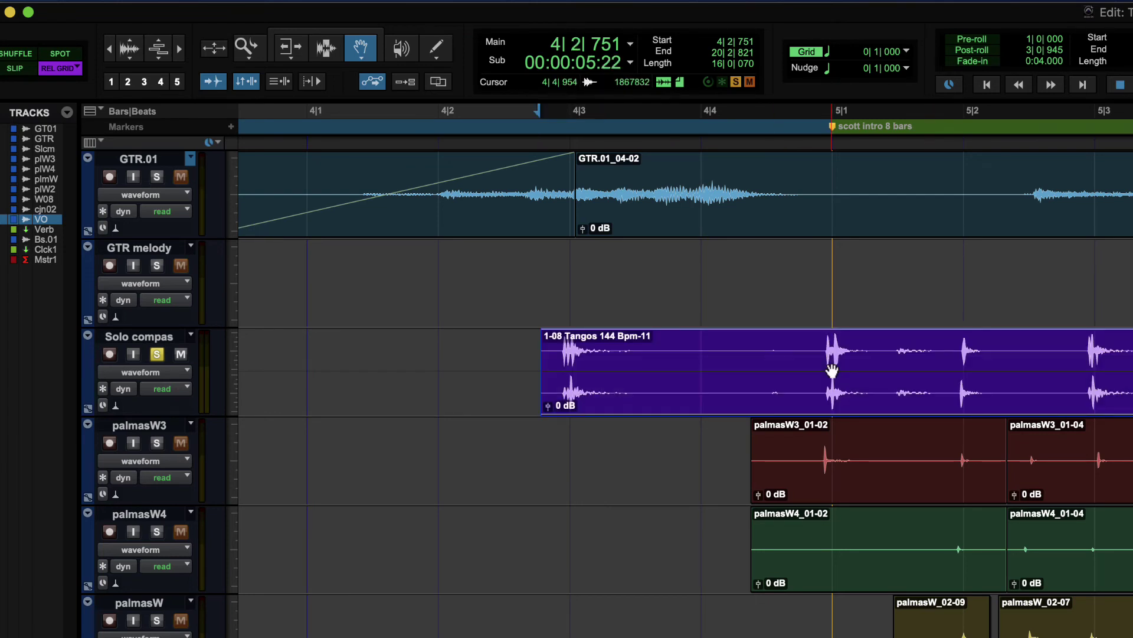
Play the moved clip and turn off the Solo compas solo to hear it with the other tracks.
{"action": "key", "text": "space"}
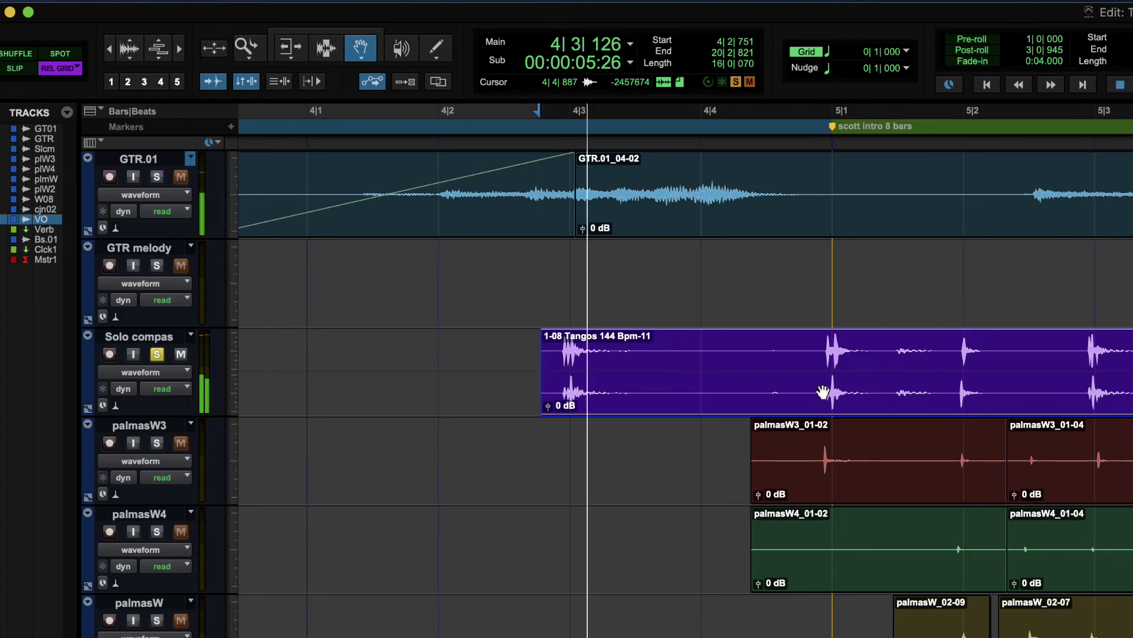
{"action": "left_click", "coordinate": [157, 354]}
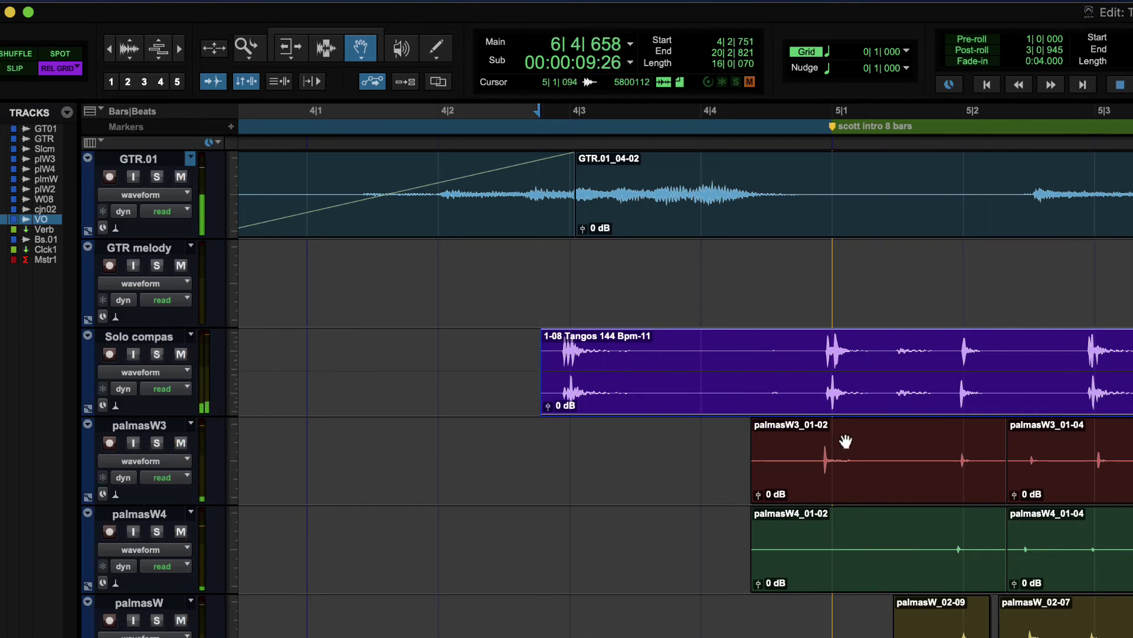
{"action": "key", "text": "space"}
Undo the last Solo compas clip move and play the clip with the other tracks from 4|3|751.
{"action": "key", "text": "super+z"}
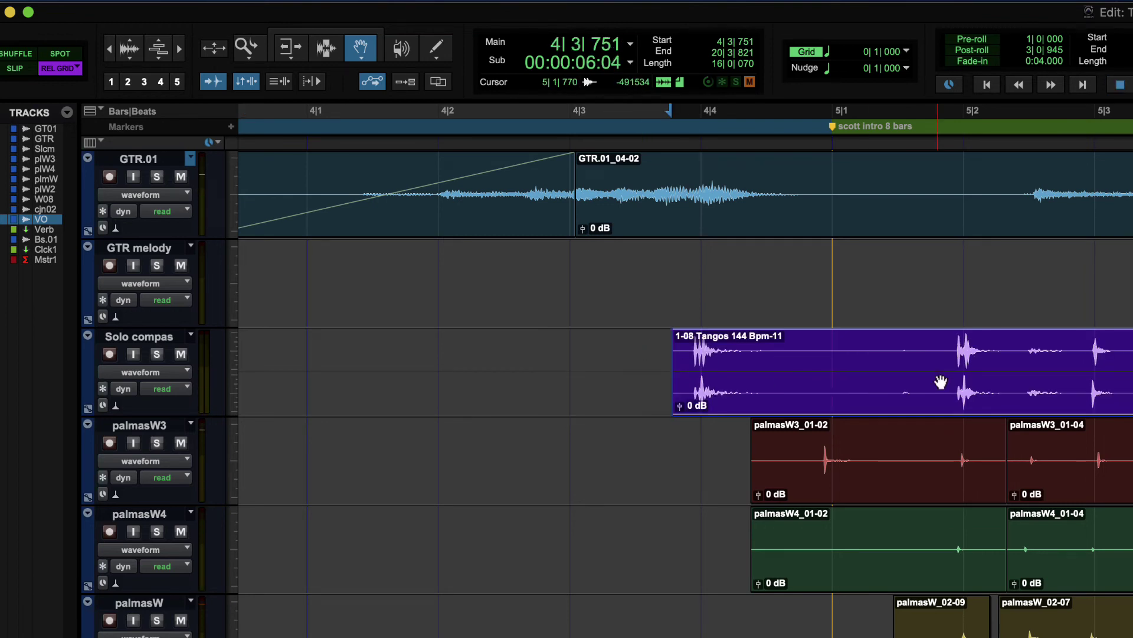
{"action": "key", "text": "space"}
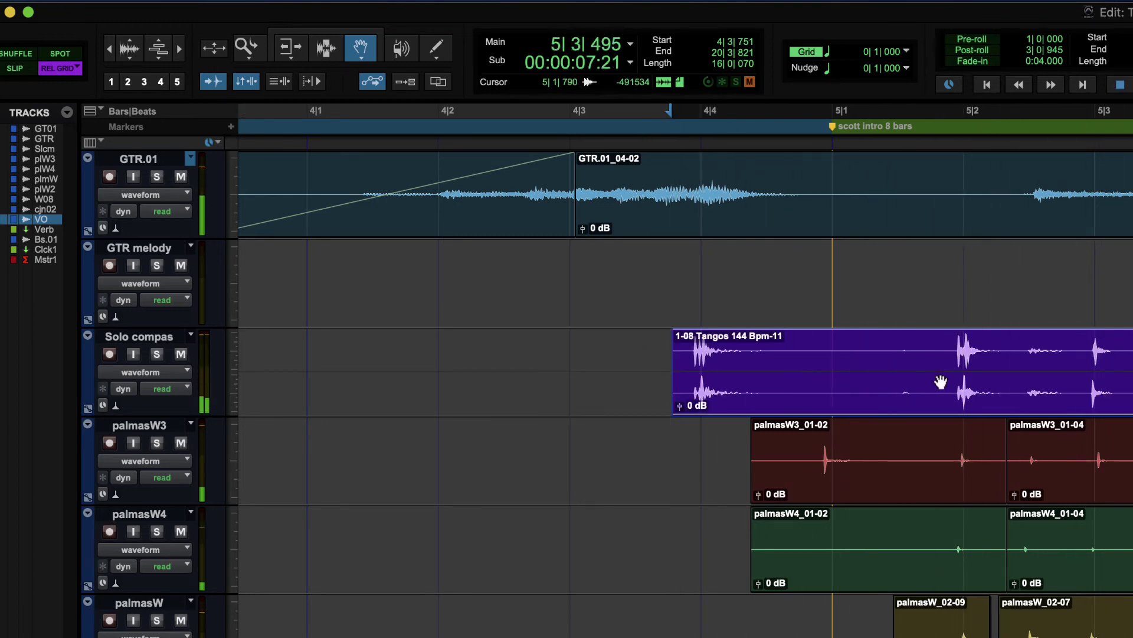
{"action": "key", "text": "space"}
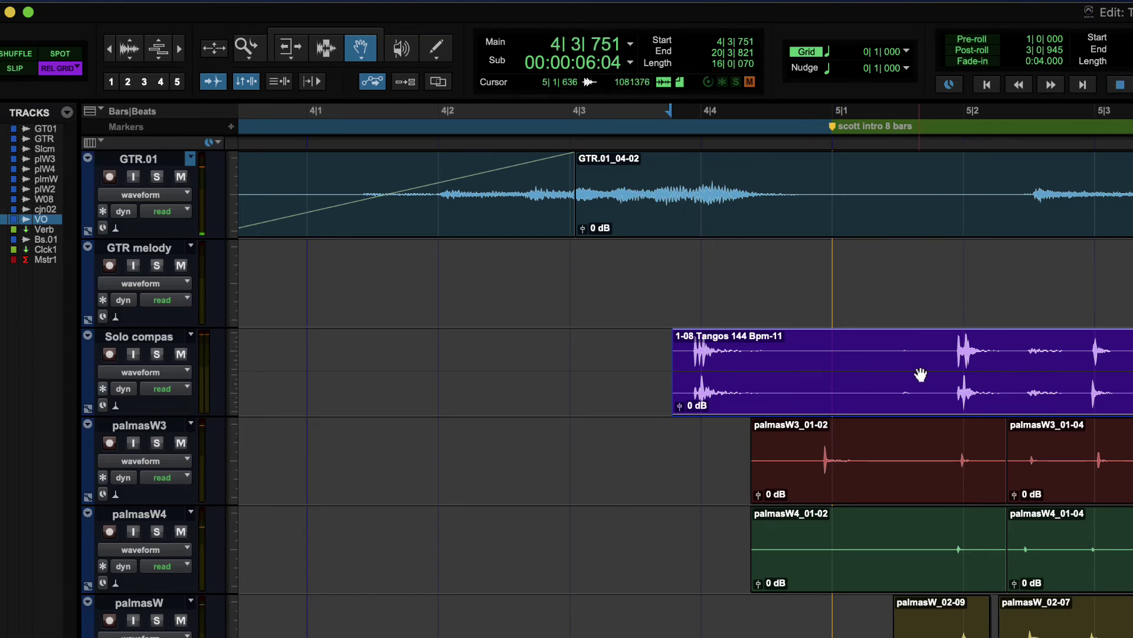
Move the Solo compas clip one beat earlier to 4|2|751 in Relative Grid mode, and return it to 4|3|751.
{"action": "left_click_drag", "start_coordinate": [929, 380], "coordinate": [804, 385]}
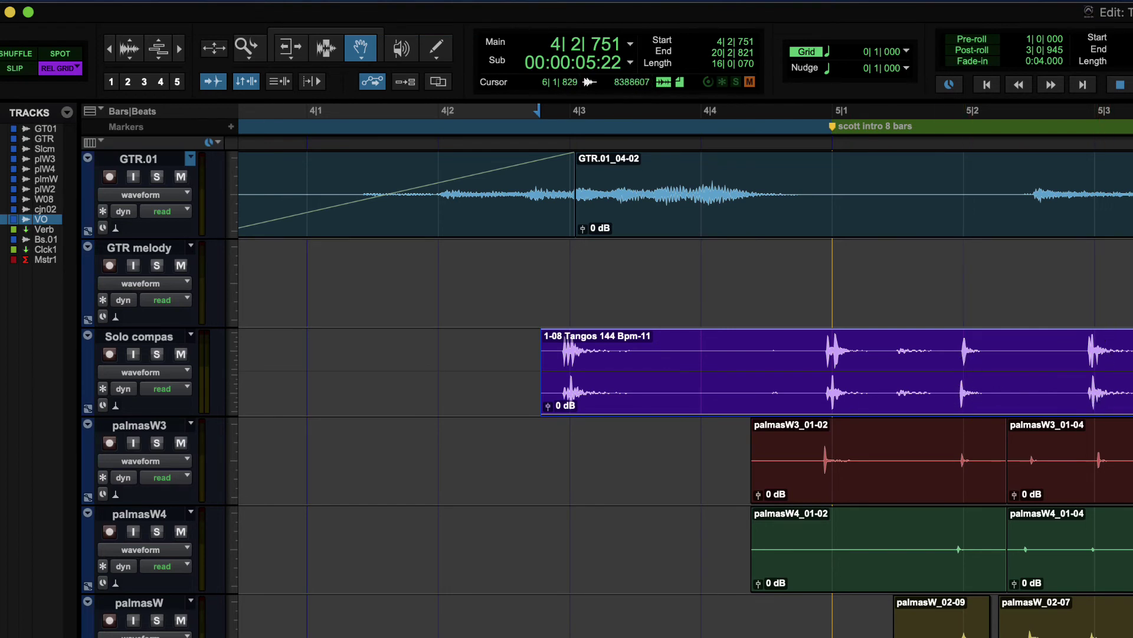
{"action": "left_click", "coordinate": [60, 69]}
{"action": "left_click", "coordinate": [113, 74]}
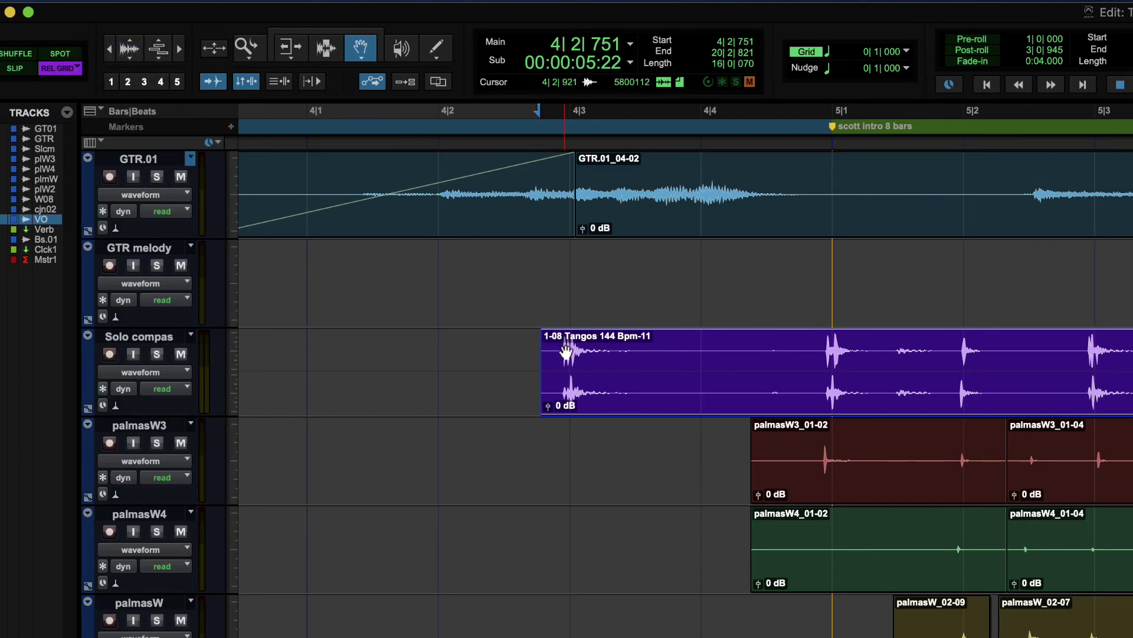
{"action": "left_click_drag", "start_coordinate": [666, 382], "coordinate": [797, 382]}
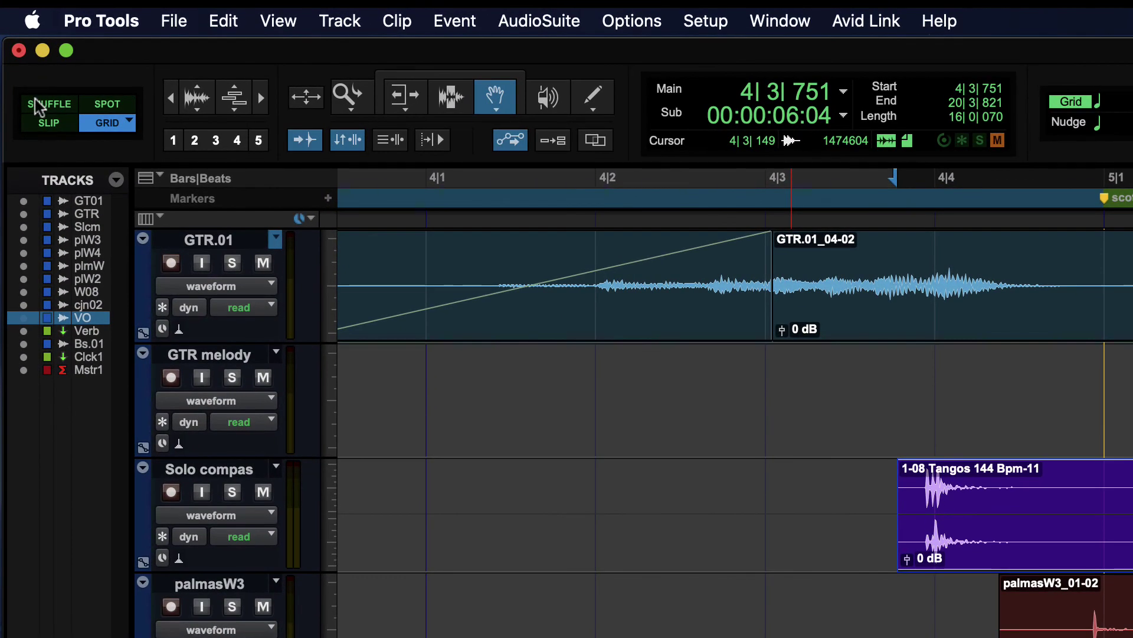
Set the edit mode to Shuffle.
{"action": "left_click", "coordinate": [14, 39]}
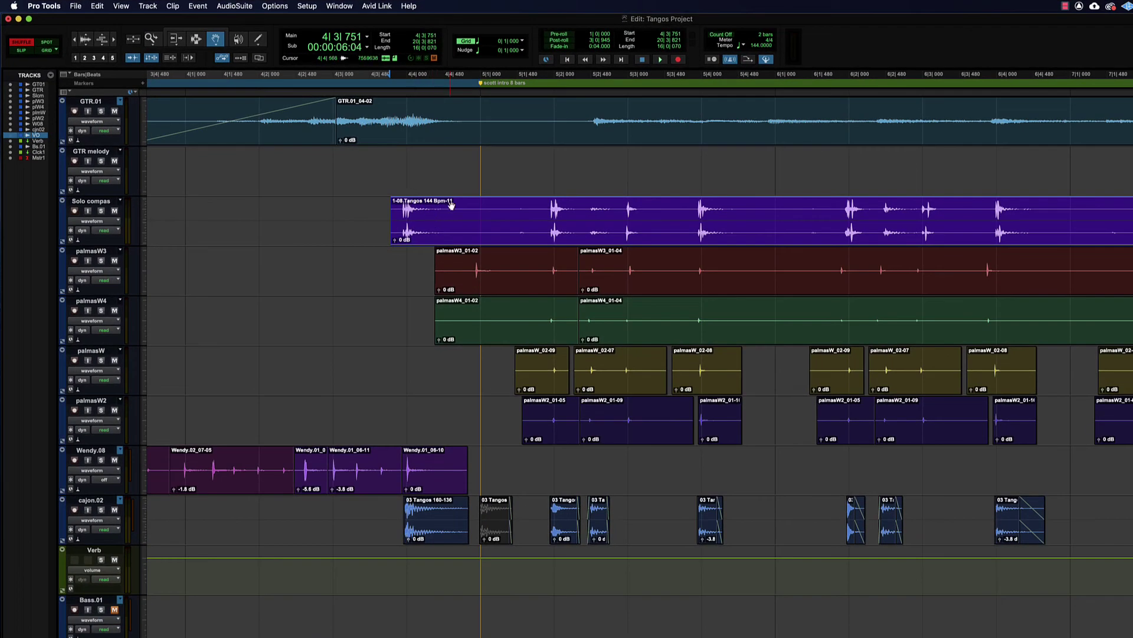
Make several freehand Selector tool selections across the Solo compas clip in Shuffle mode, ending with the edit cursor at 4|4|386.
{"action": "left_click", "coordinate": [196, 37]}
{"action": "left_click_drag", "start_coordinate": [472, 225], "coordinate": [922, 219]}
{"action": "left_click", "coordinate": [396, 219]}
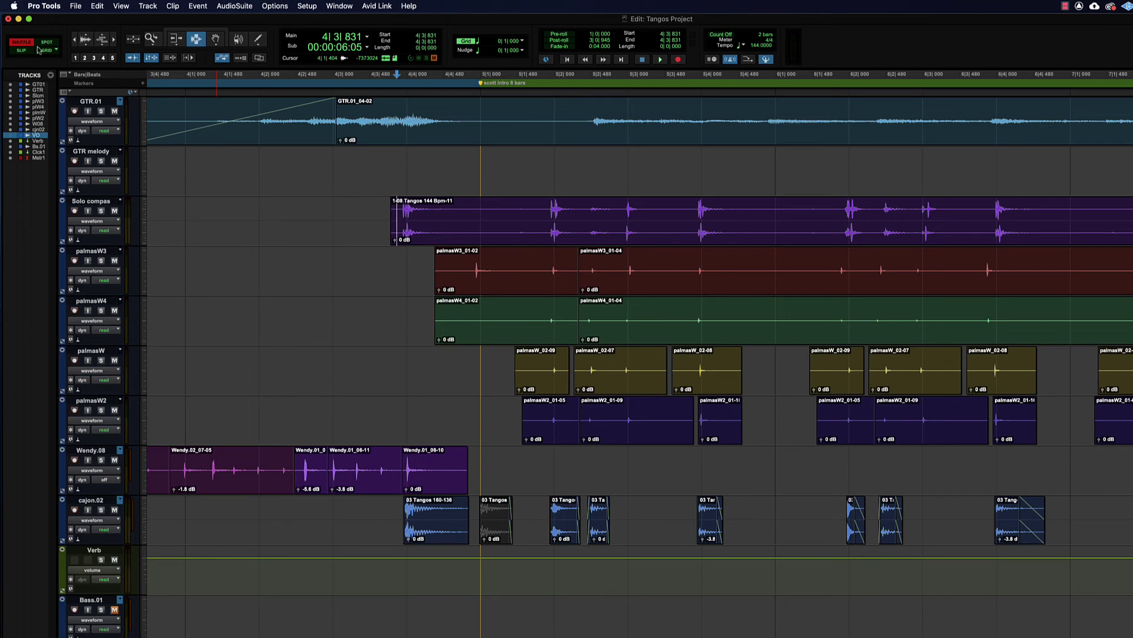
{"action": "left_click", "coordinate": [406, 272]}
{"action": "left_click_drag", "start_coordinate": [407, 230], "coordinate": [1025, 229]}
{"action": "left_click_drag", "start_coordinate": [1108, 230], "coordinate": [657, 218]}
{"action": "left_click_drag", "start_coordinate": [570, 218], "coordinate": [458, 219]}
{"action": "left_click", "coordinate": [444, 222]}
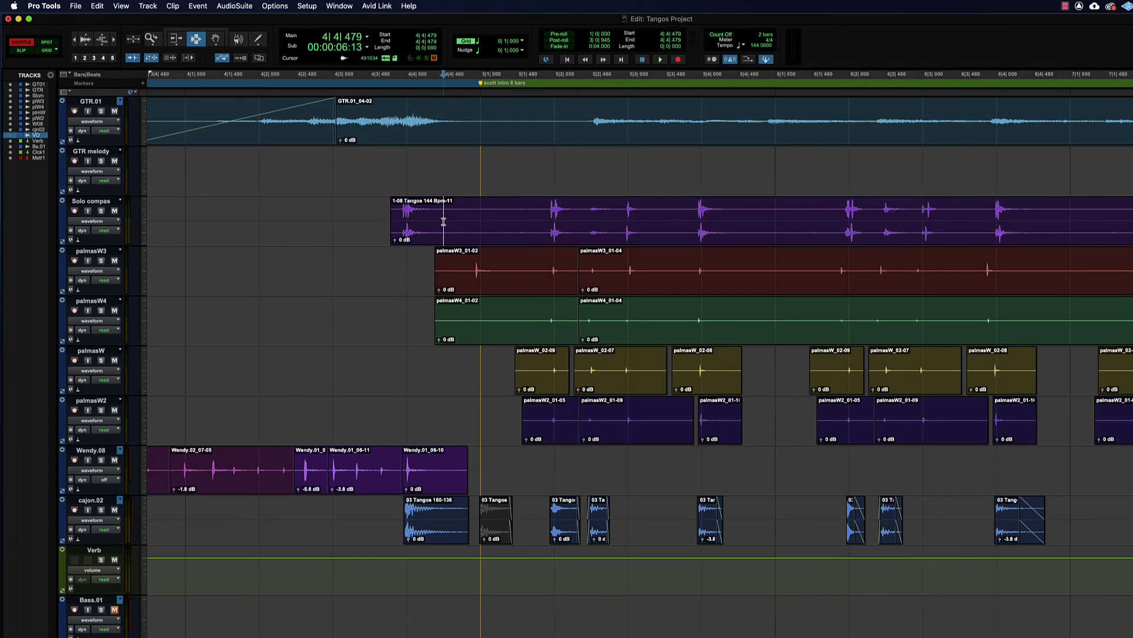
{"action": "left_click_drag", "start_coordinate": [551, 215], "coordinate": [811, 227]}
{"action": "left_click", "coordinate": [436, 209]}
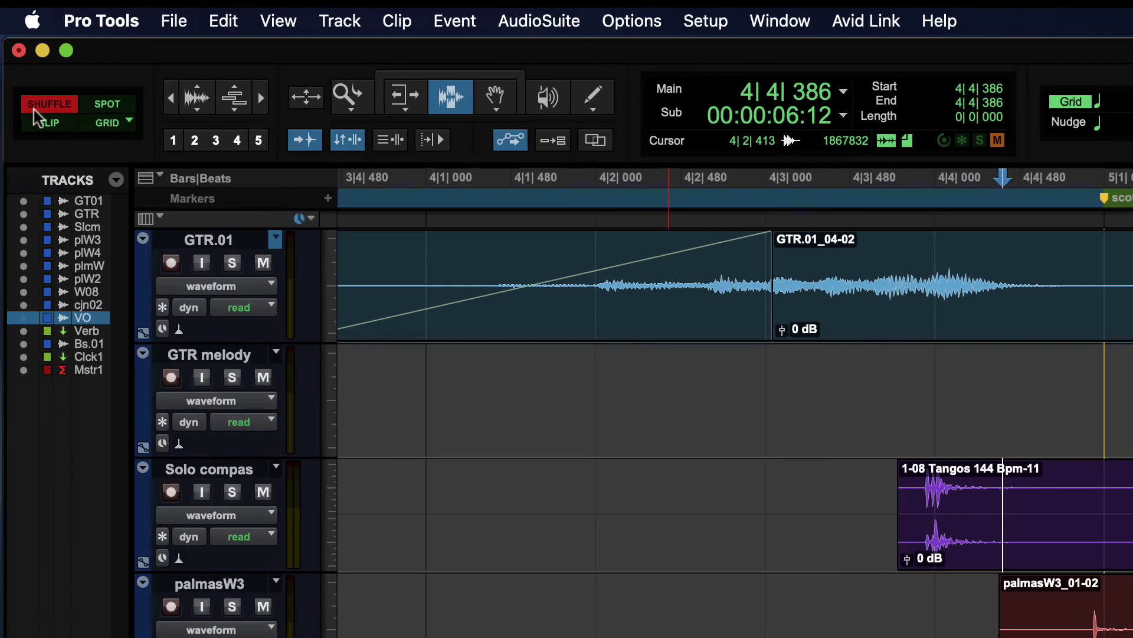
Combine Grid with Shuffle mode and make snapped selections on the Solo compas clip, ending with 4|4|000 to 6|2|000.
{"action": "left_click", "coordinate": [105, 124]}
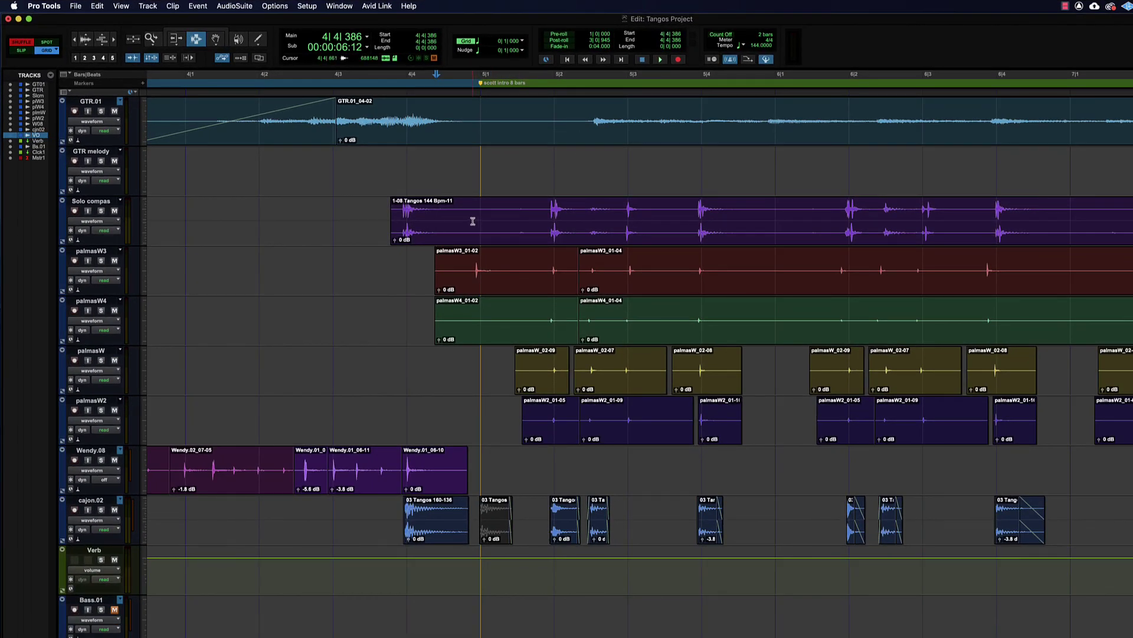
{"action": "left_click_drag", "start_coordinate": [479, 219], "coordinate": [1063, 233]}
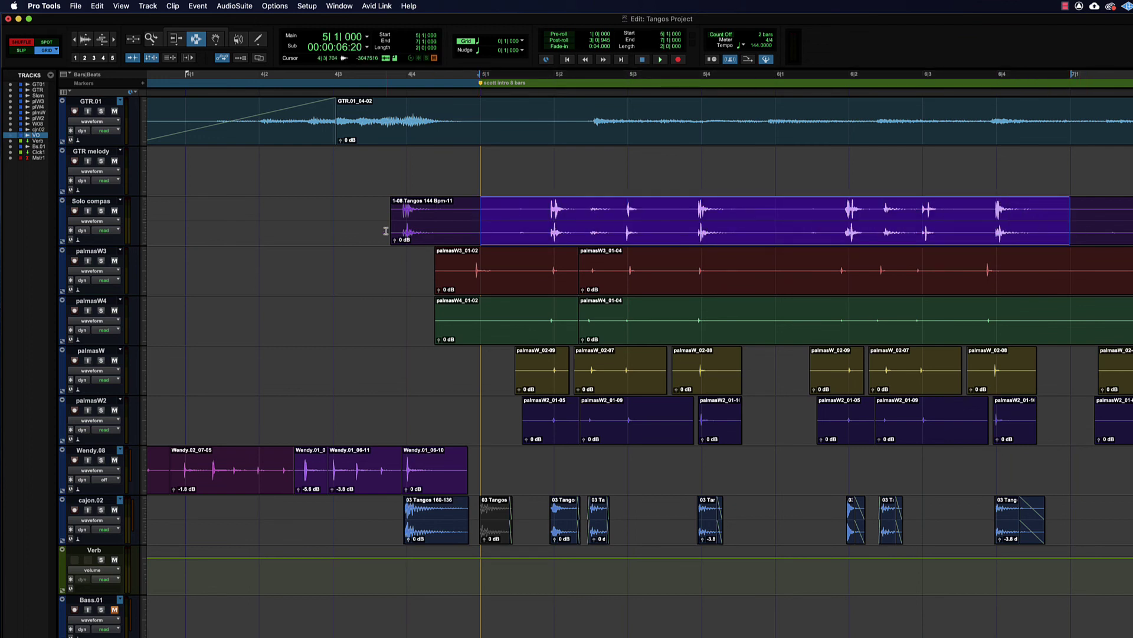
{"action": "left_click", "coordinate": [412, 208]}
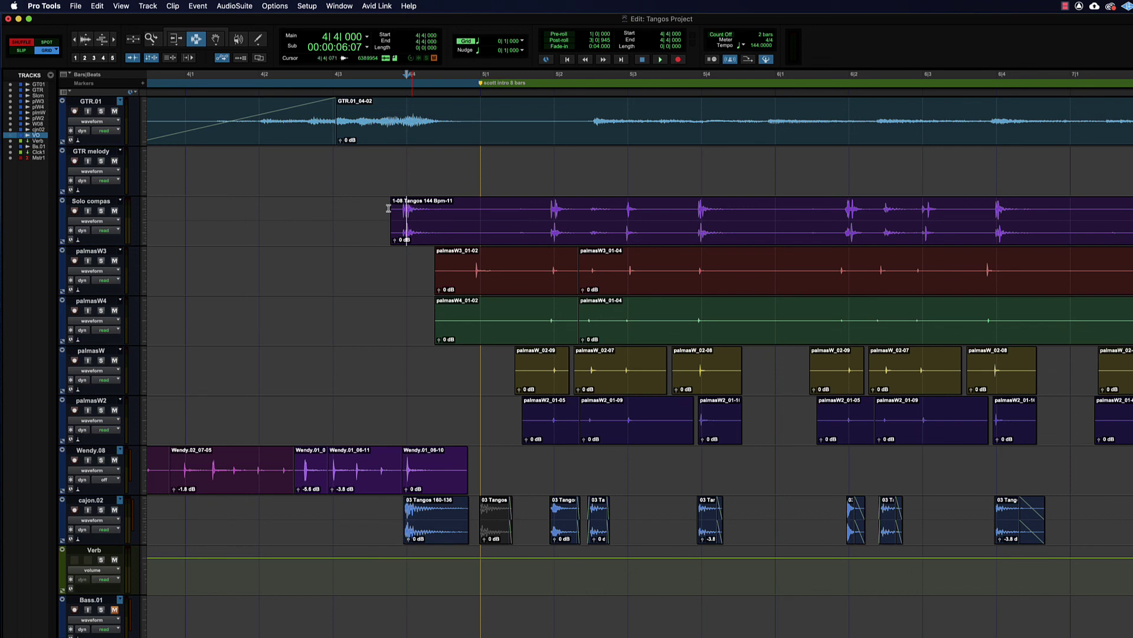
{"action": "left_click_drag", "start_coordinate": [553, 219], "coordinate": [1048, 226]}
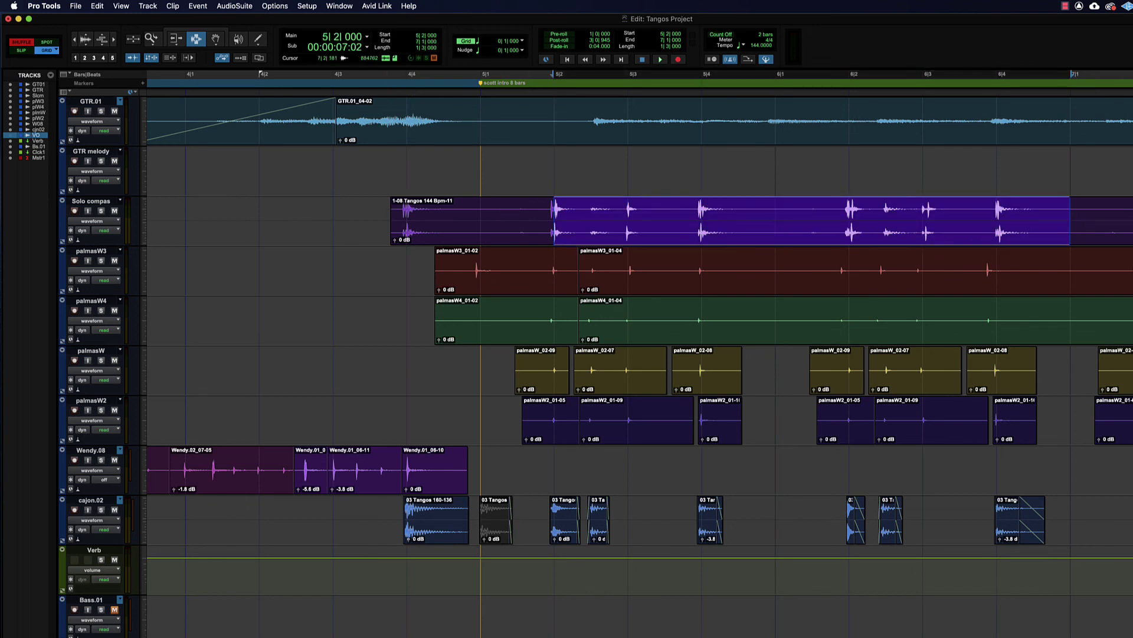
{"action": "left_click_drag", "start_coordinate": [1122, 226], "coordinate": [1132, 226]}
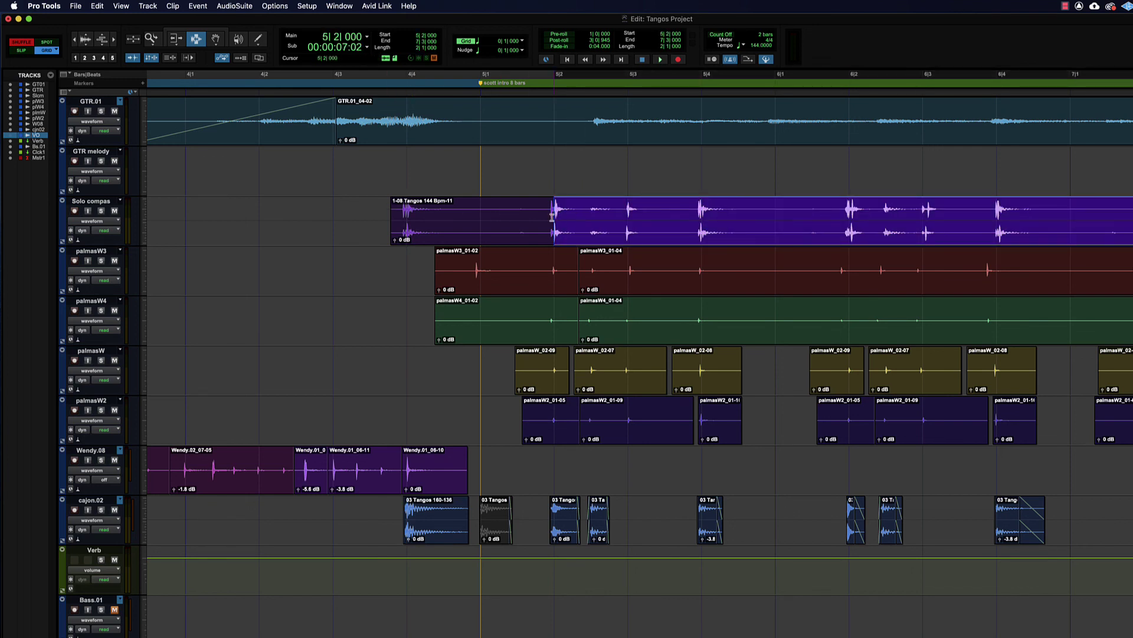
{"action": "left_click_drag", "start_coordinate": [413, 227], "coordinate": [849, 232]}
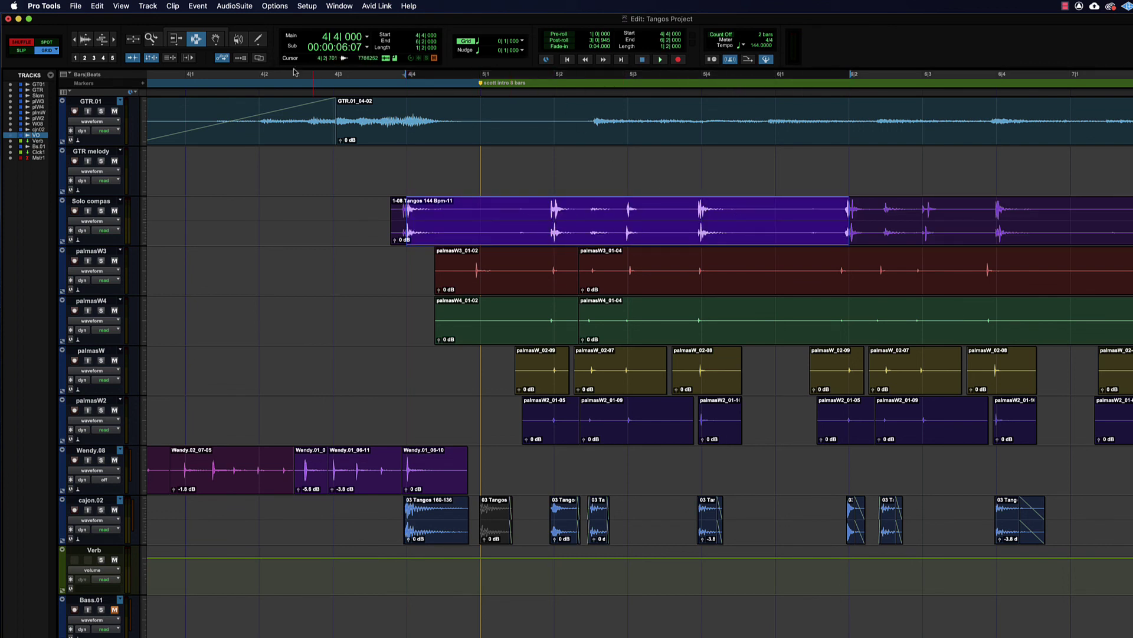
Set the edit mode to Slip, turn on Grid, and separate the Solo compas audio from 5|1|000 to 6|1|000 into its own clip.
{"action": "left_click", "coordinate": [23, 51]}
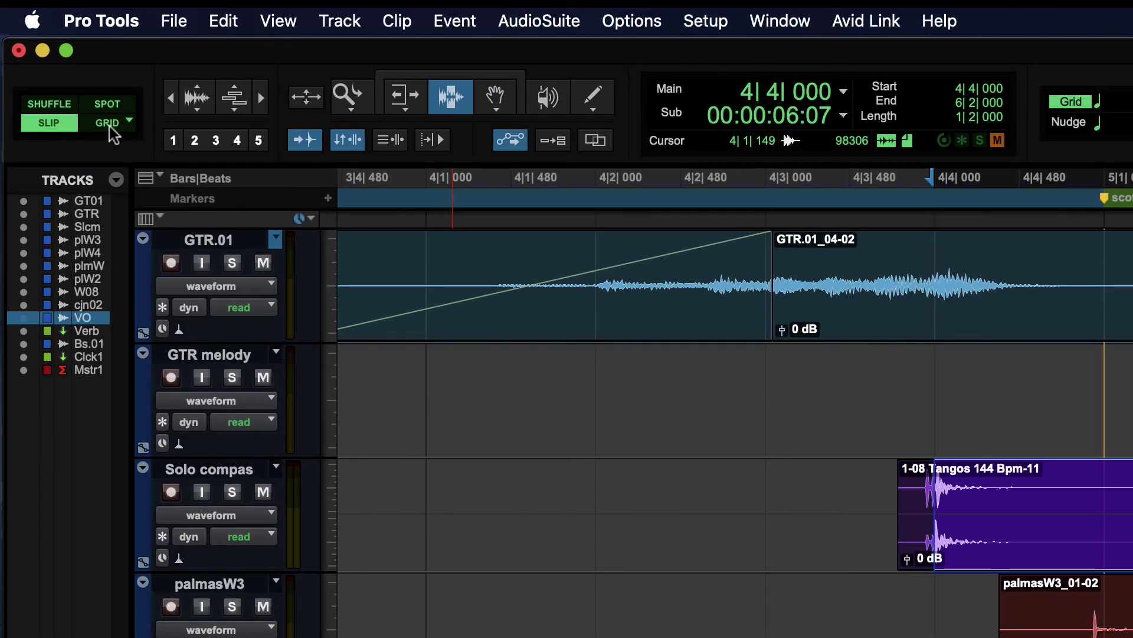
{"action": "left_click", "coordinate": [109, 127]}
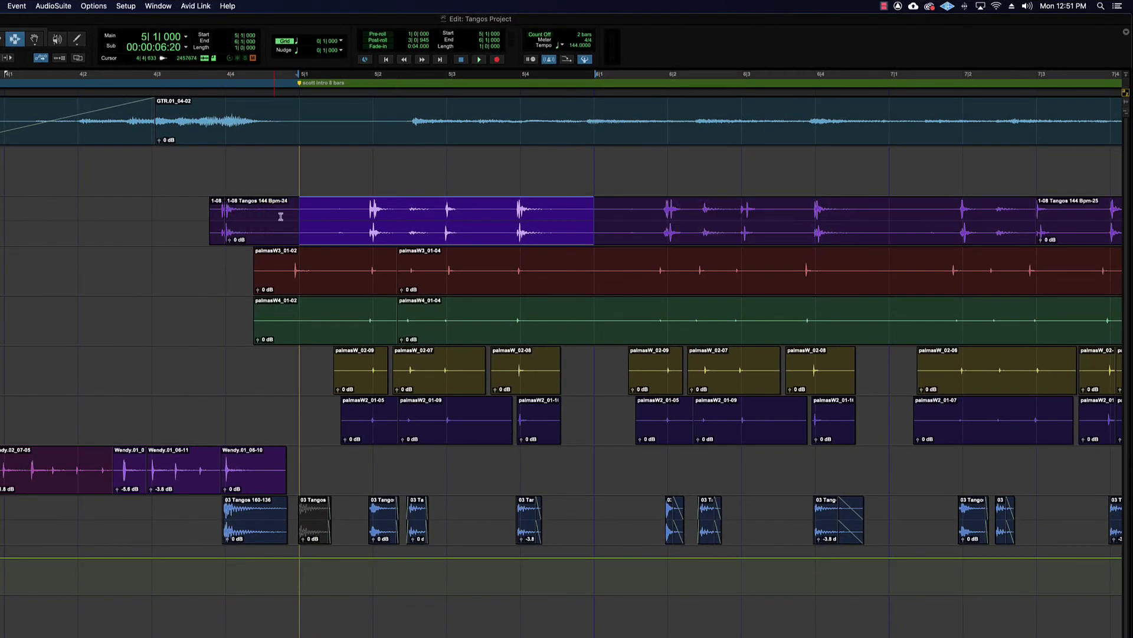
{"action": "left_click_drag", "start_coordinate": [307, 220], "coordinate": [607, 216]}
{"action": "key", "text": "super+e"}
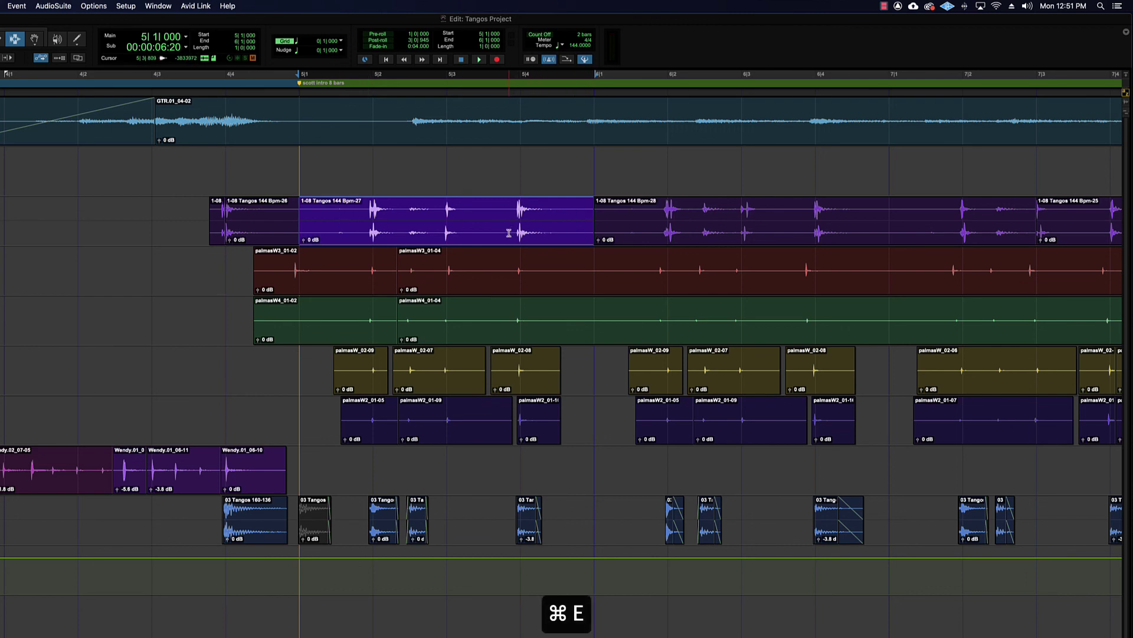
Try moving the separated one-bar Solo compas clip toward bar 6 with the Grabber tool, and undo the move.
{"action": "key", "text": "super+4"}
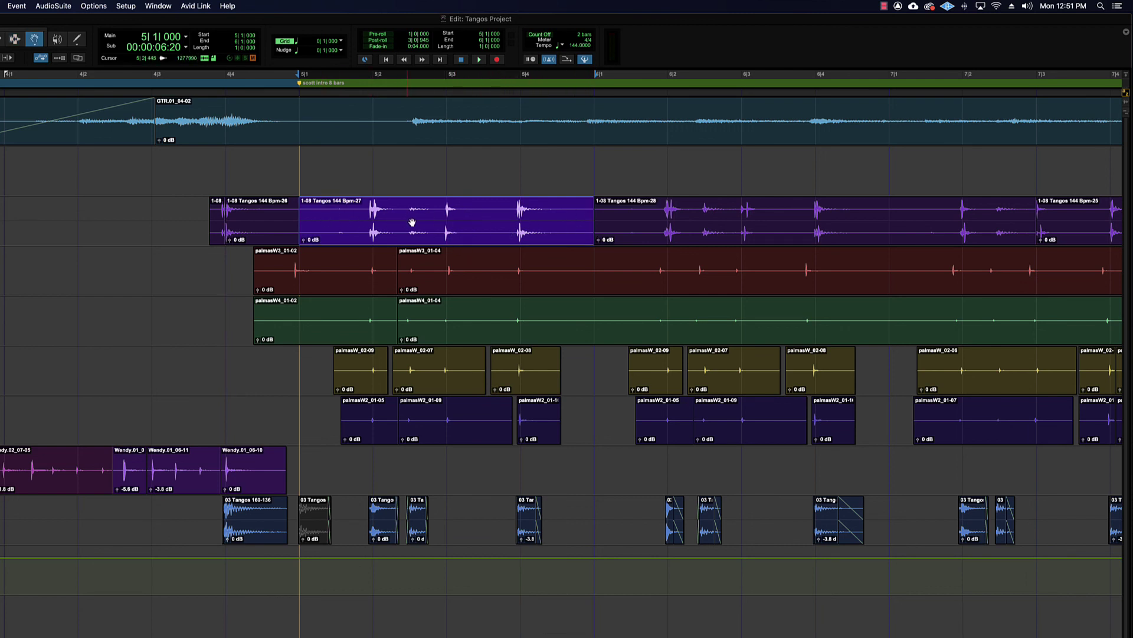
{"action": "left_click_drag", "start_coordinate": [407, 223], "coordinate": [610, 242]}
{"action": "key", "text": "super+z"}
{"action": "key", "text": "super+z"}
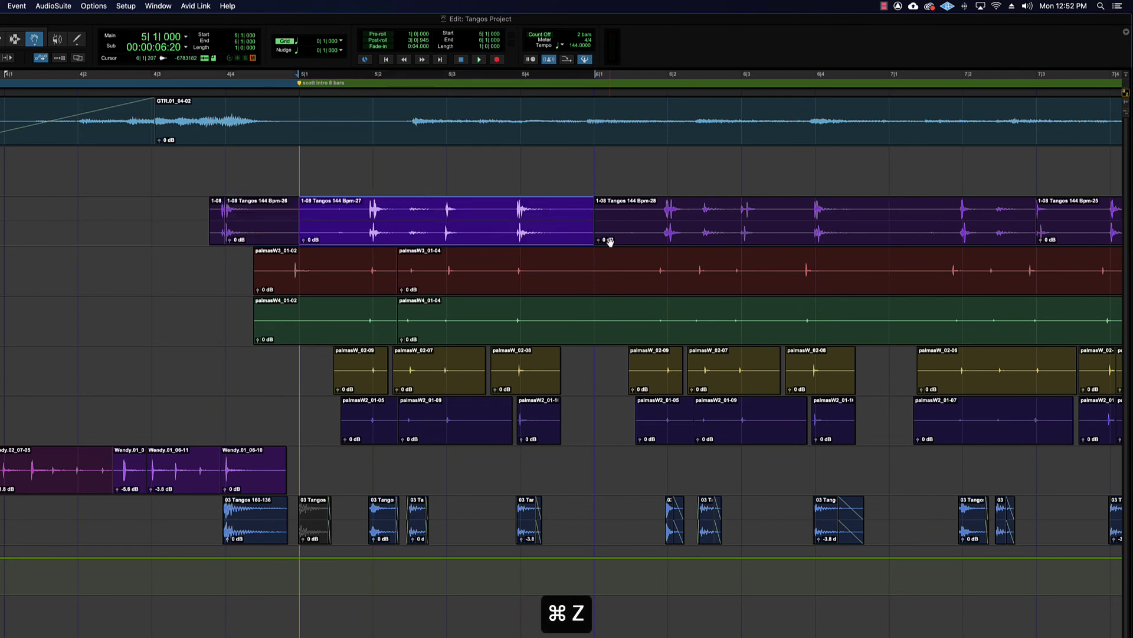